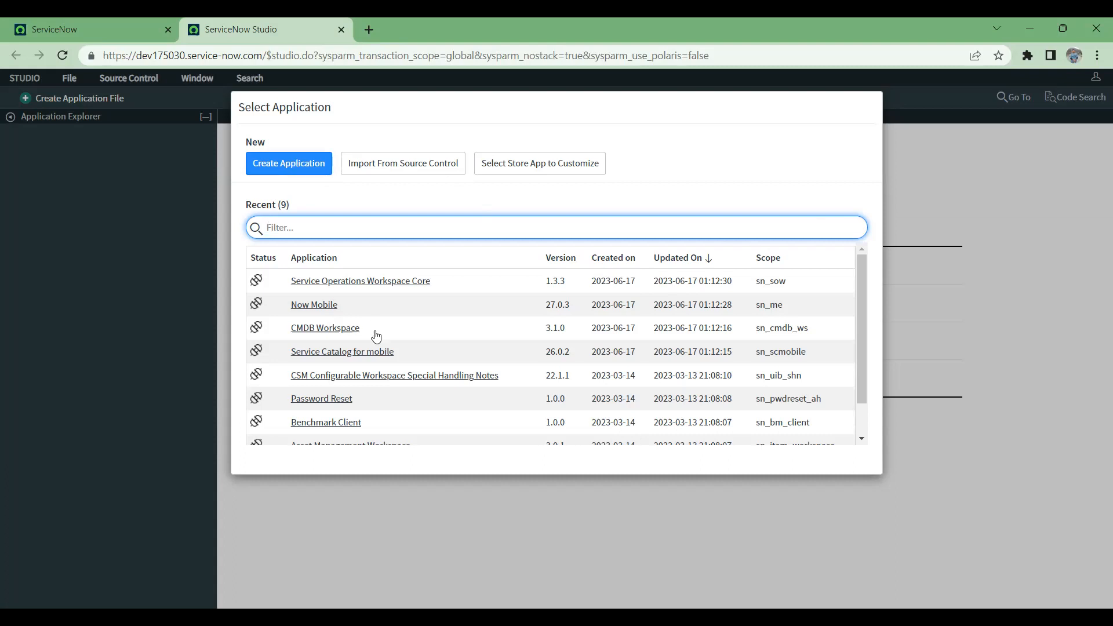
Step: Start creating a new application from the application selection dialog and proceed past the welcome page to its general info form
{"action": "scroll", "coordinate": [379, 362], "scroll_direction": "down", "scroll_amount": 1}
{"action": "scroll", "coordinate": [380, 362], "scroll_direction": "up", "scroll_amount": 1}
{"action": "scroll", "coordinate": [379, 363], "scroll_direction": "down", "scroll_amount": 1}
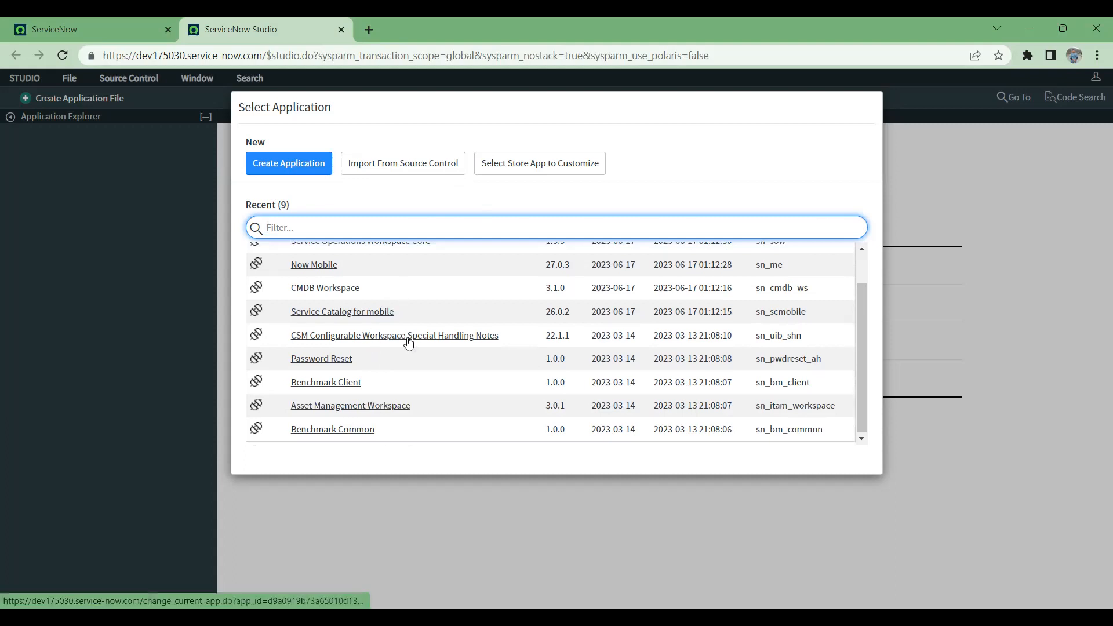
{"action": "scroll", "coordinate": [409, 342], "scroll_direction": "up", "scroll_amount": 1}
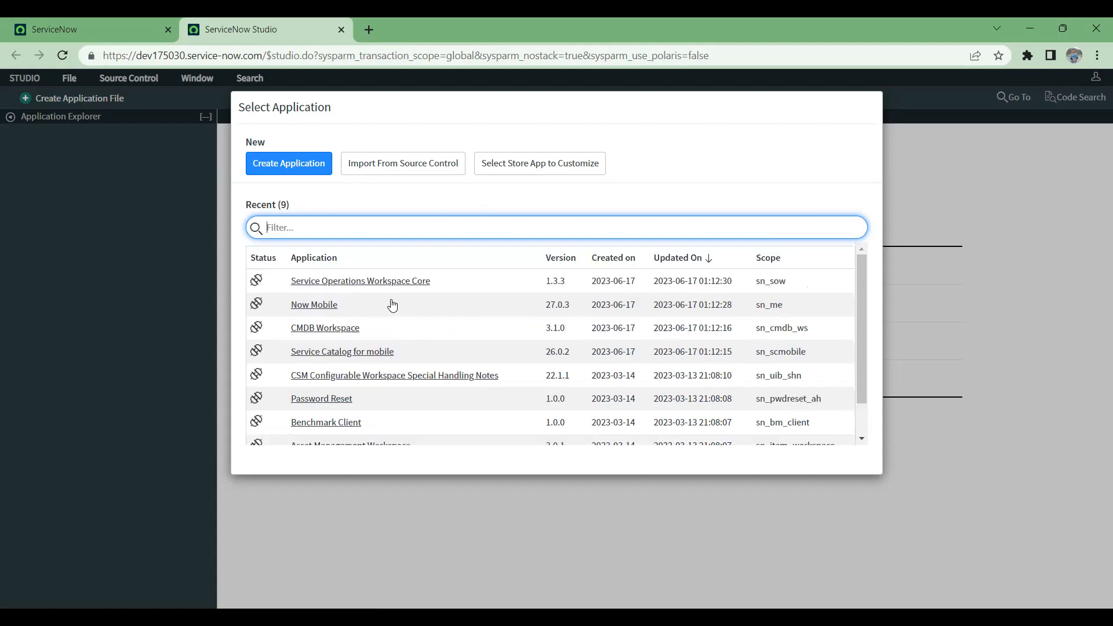
{"action": "scroll", "coordinate": [482, 372], "scroll_direction": "down", "scroll_amount": 1}
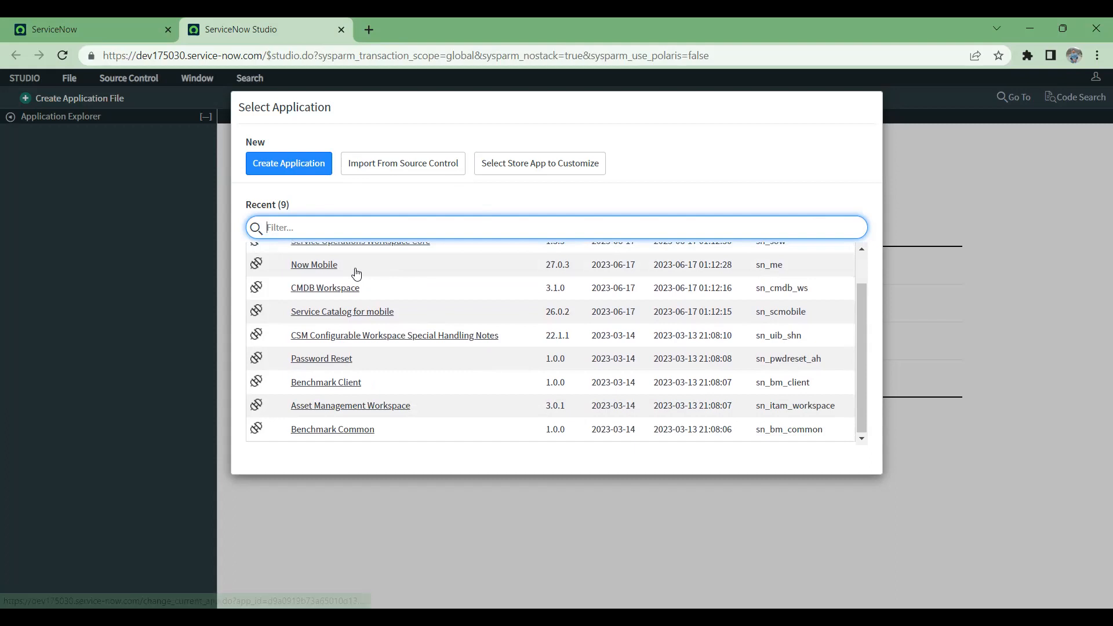
{"action": "scroll", "coordinate": [356, 274], "scroll_direction": "up", "scroll_amount": 1}
{"action": "left_click", "coordinate": [306, 168]}
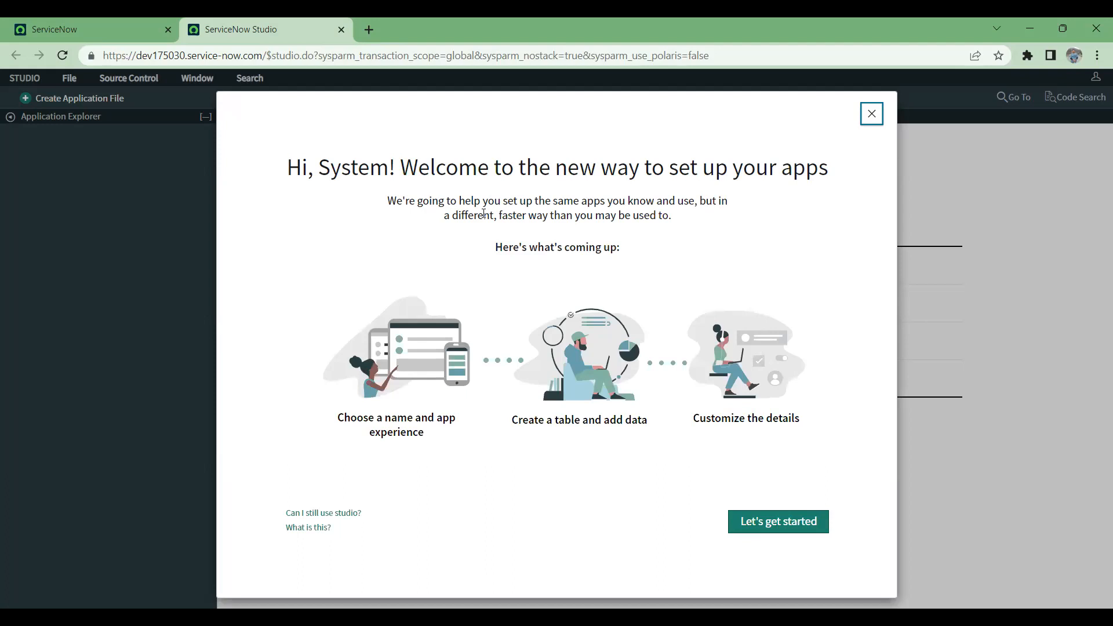
{"action": "left_click", "coordinate": [768, 529]}
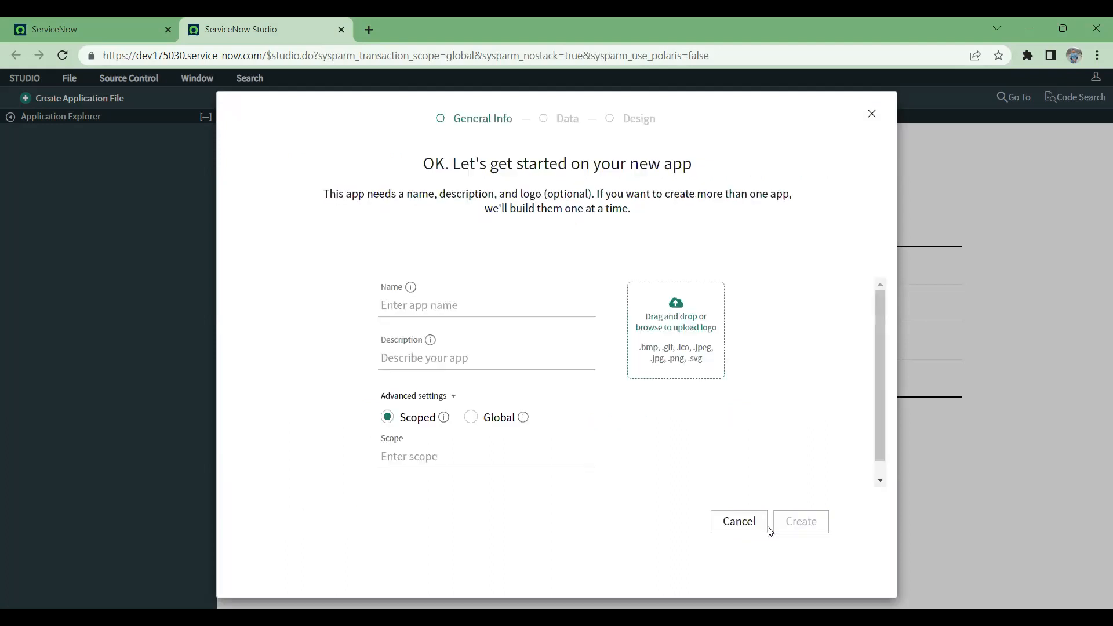
Step: Name the new application Flight Management System
{"action": "left_click", "coordinate": [505, 302]}
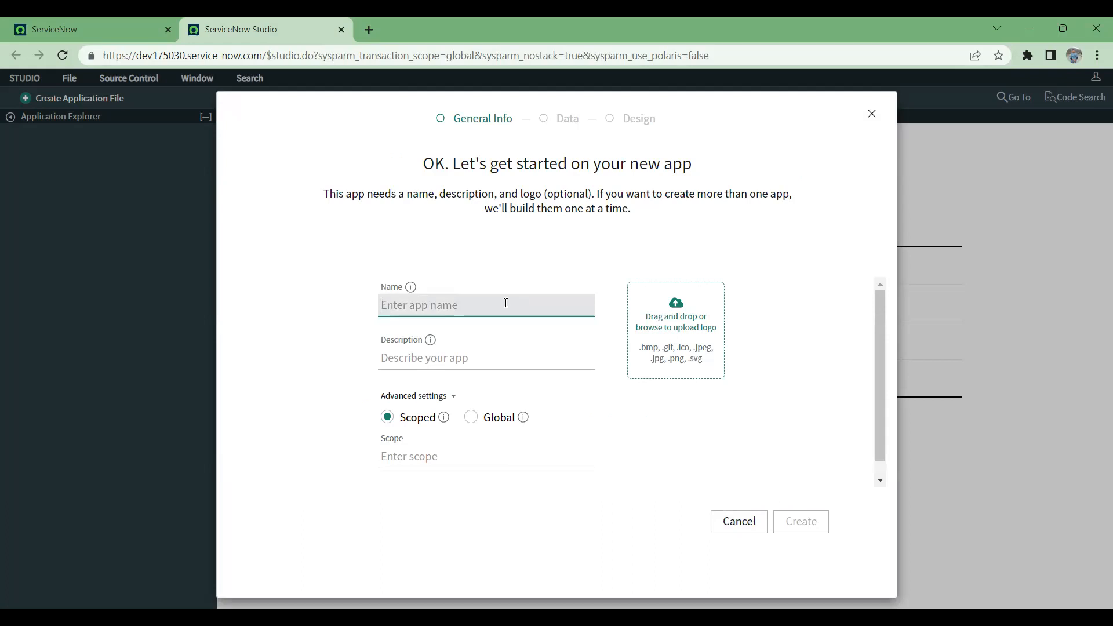
{"action": "type", "text": "Flight M"}
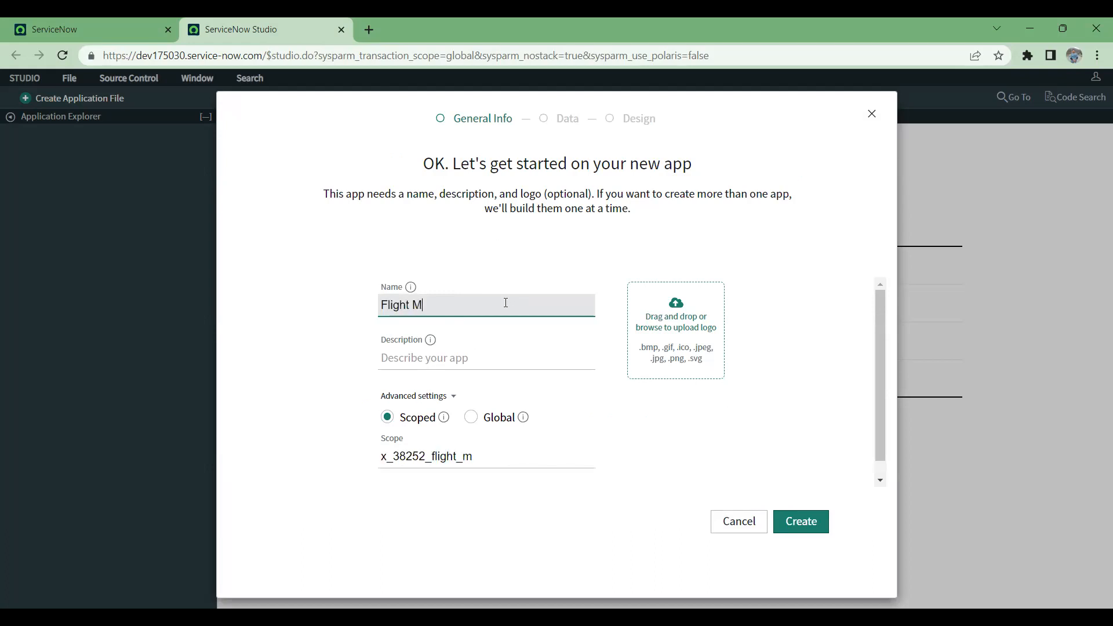
{"action": "type", "text": "anagement System"}
Step: Enter Flight handling as the description and create the scoped application
{"action": "left_click", "coordinate": [545, 358]}
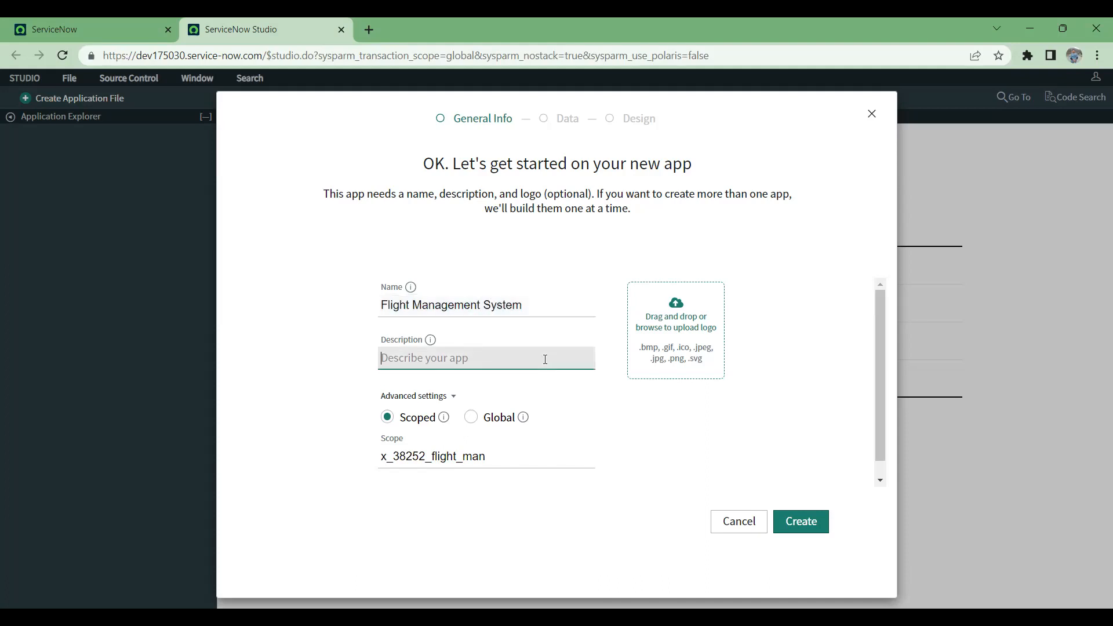
{"action": "type", "text": "Flight handling"}
{"action": "left_click", "coordinate": [650, 435]}
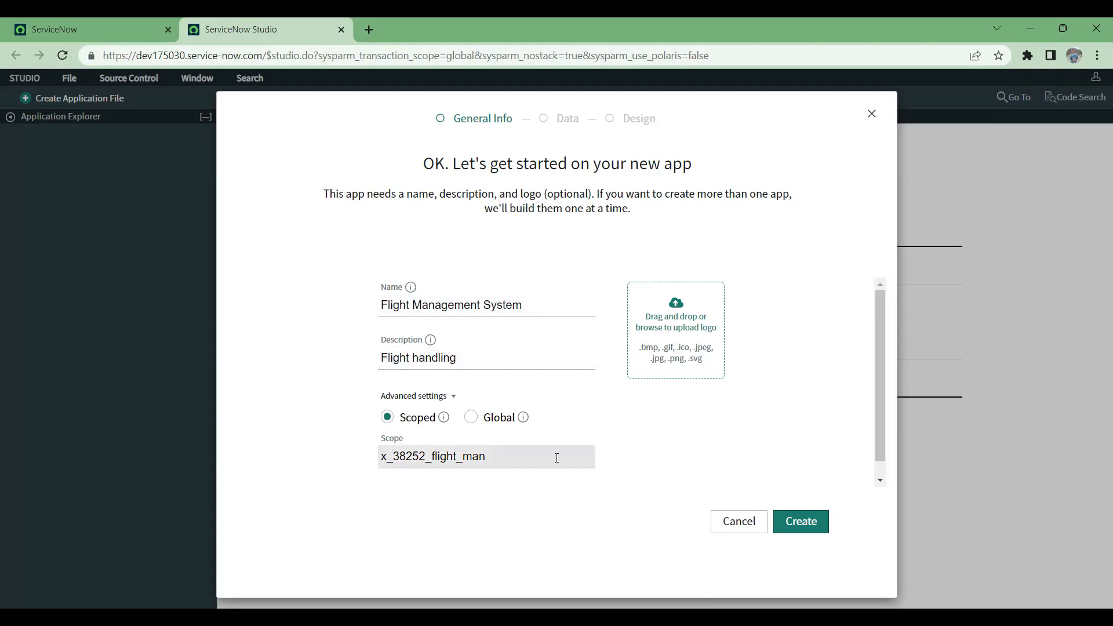
{"action": "left_click_drag", "start_coordinate": [383, 457], "coordinate": [517, 456]}
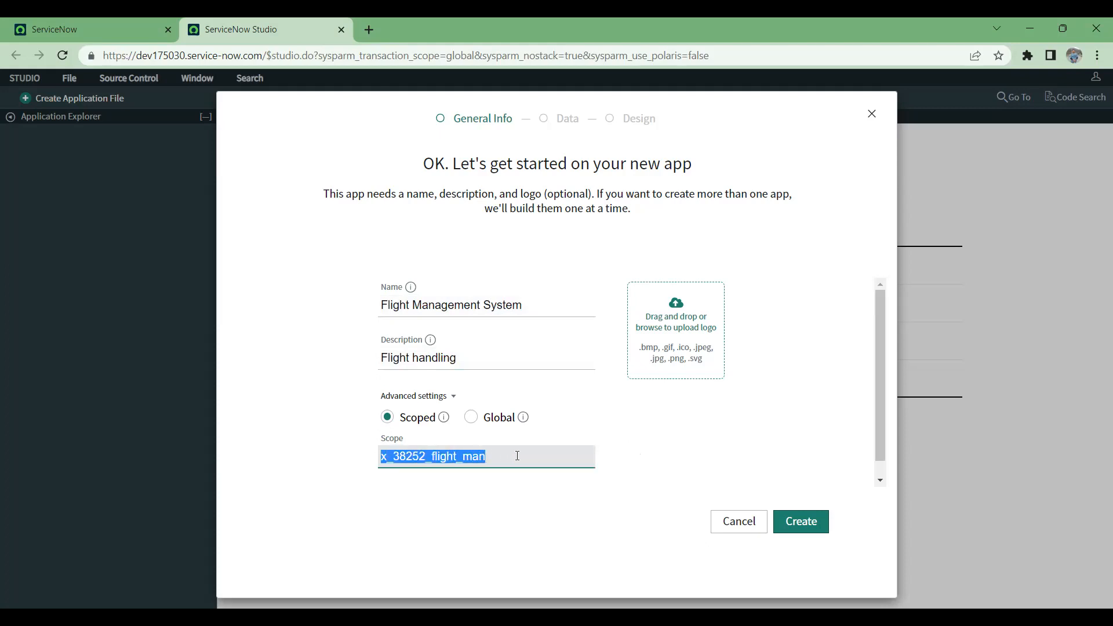
{"action": "left_click", "coordinate": [392, 454]}
{"action": "left_click_drag", "start_coordinate": [392, 452], "coordinate": [501, 463]}
{"action": "left_click", "coordinate": [807, 523]}
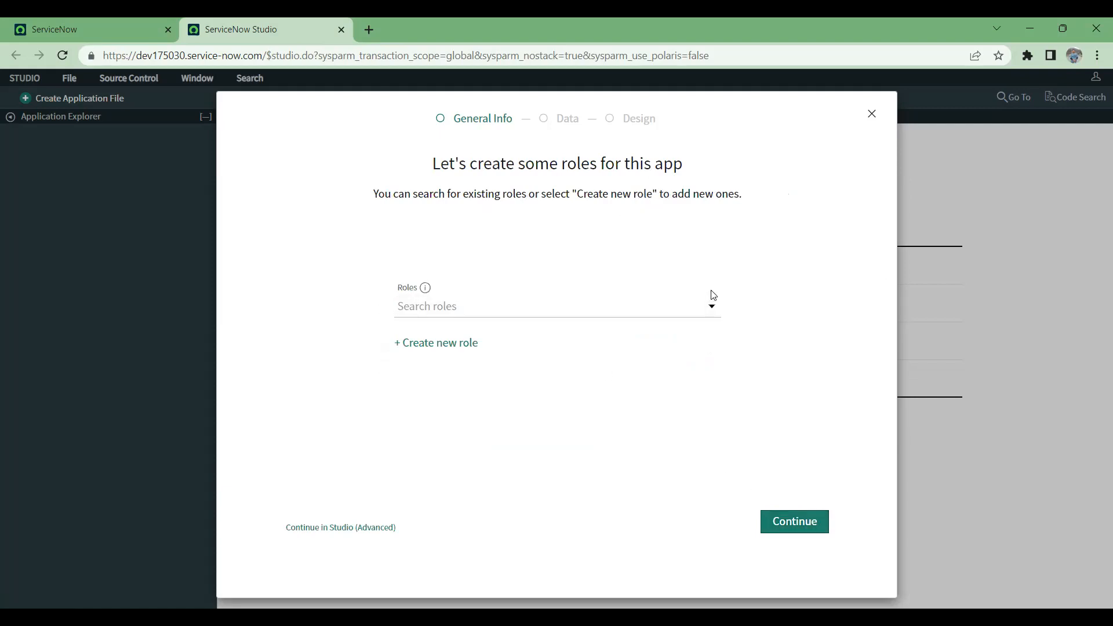
Step: Create a new role named Flight_Admin for the application
{"action": "left_click", "coordinate": [712, 307]}
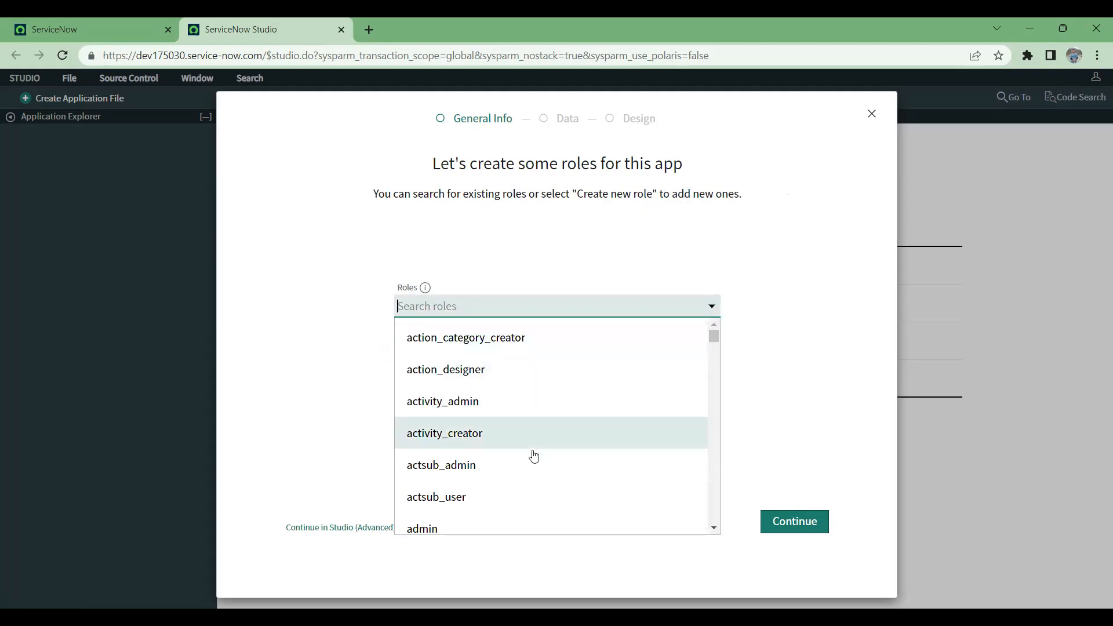
{"action": "left_click", "coordinate": [811, 267]}
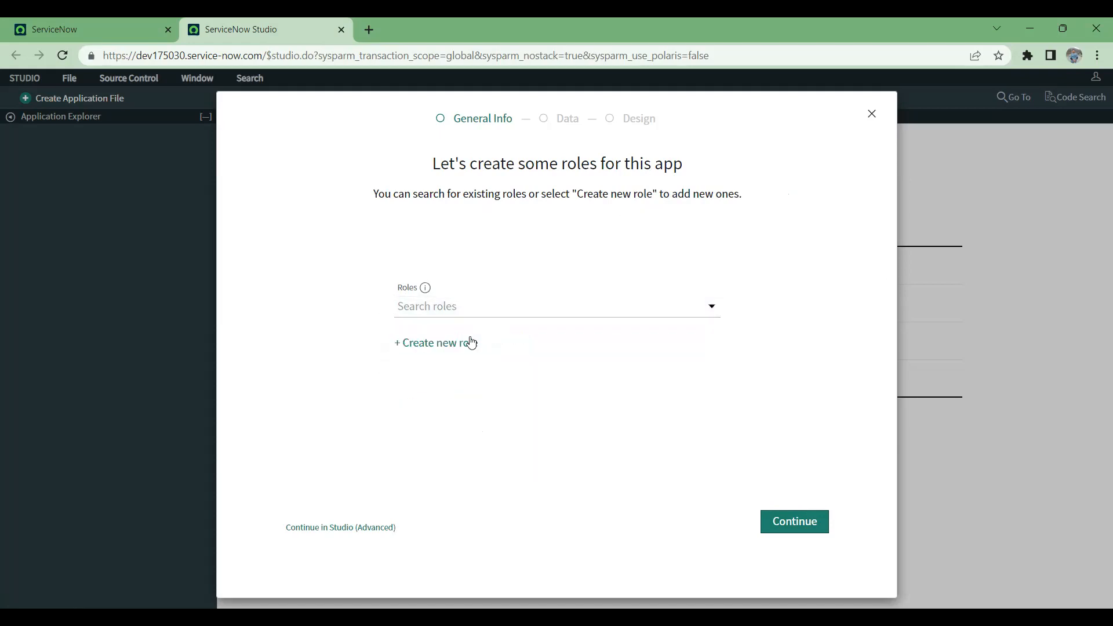
{"action": "left_click", "coordinate": [456, 342]}
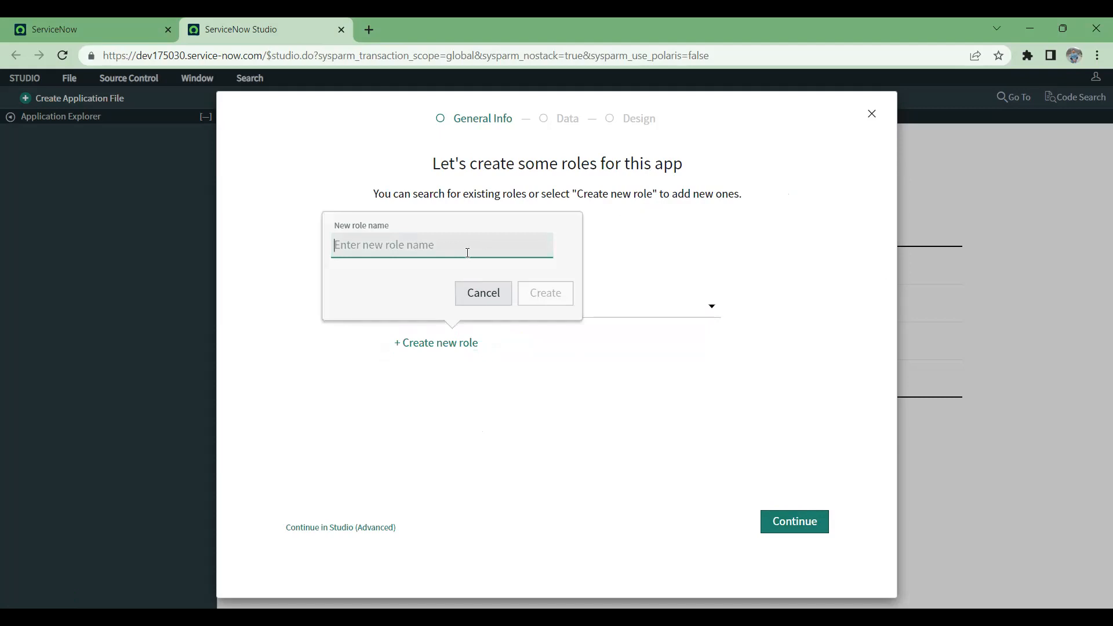
{"action": "type", "text": "Flight"}
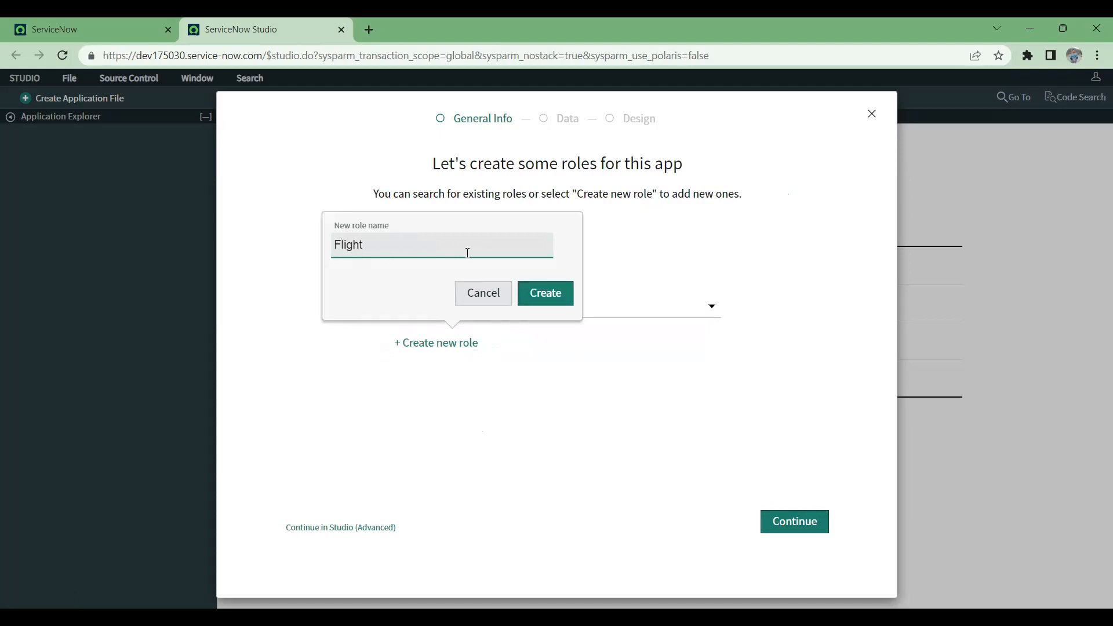
{"action": "type", "text": "_Admin"}
{"action": "left_click", "coordinate": [548, 293]}
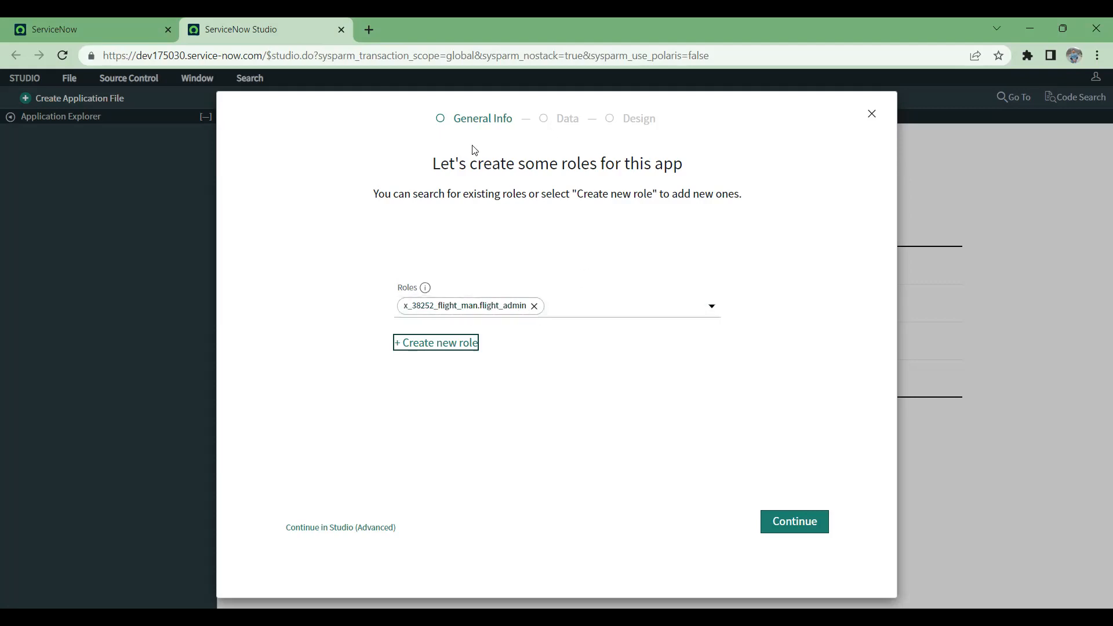
Step: Find the platform's Roles list under User Administration in the main ServiceNow tab and examine the activity_admin role record
{"action": "left_click", "coordinate": [37, 17]}
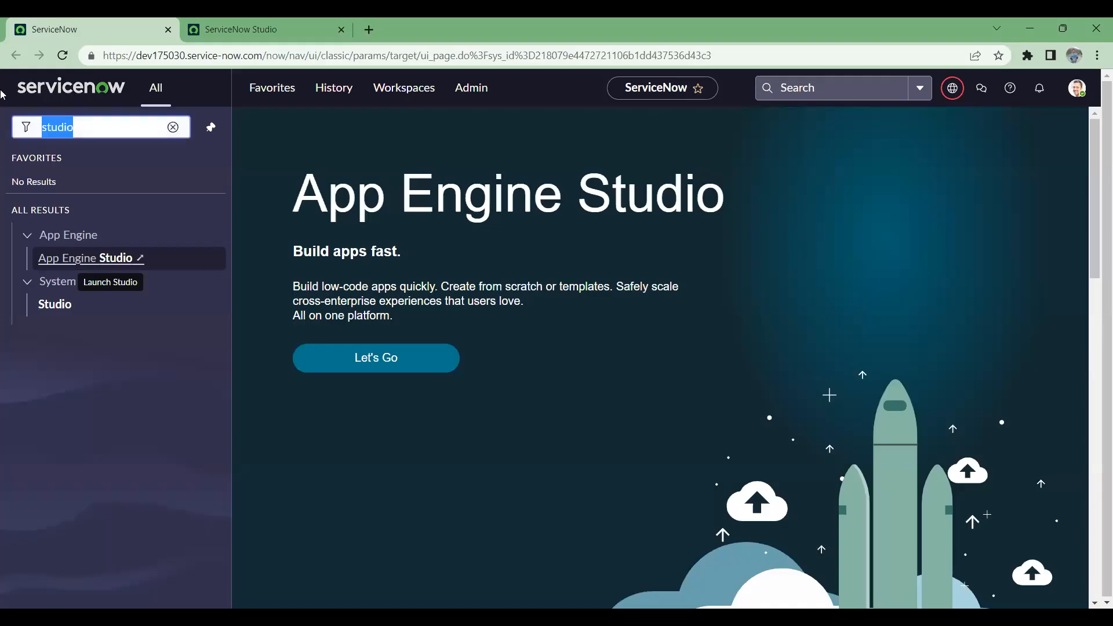
{"action": "type", "text": "roles"}
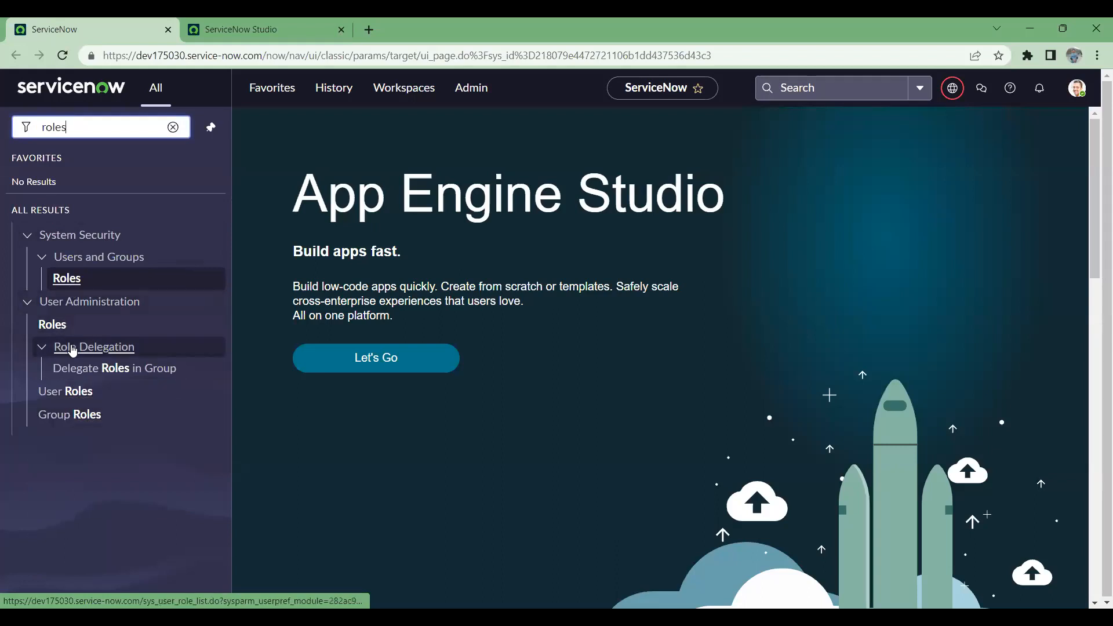
{"action": "left_click", "coordinate": [53, 324]}
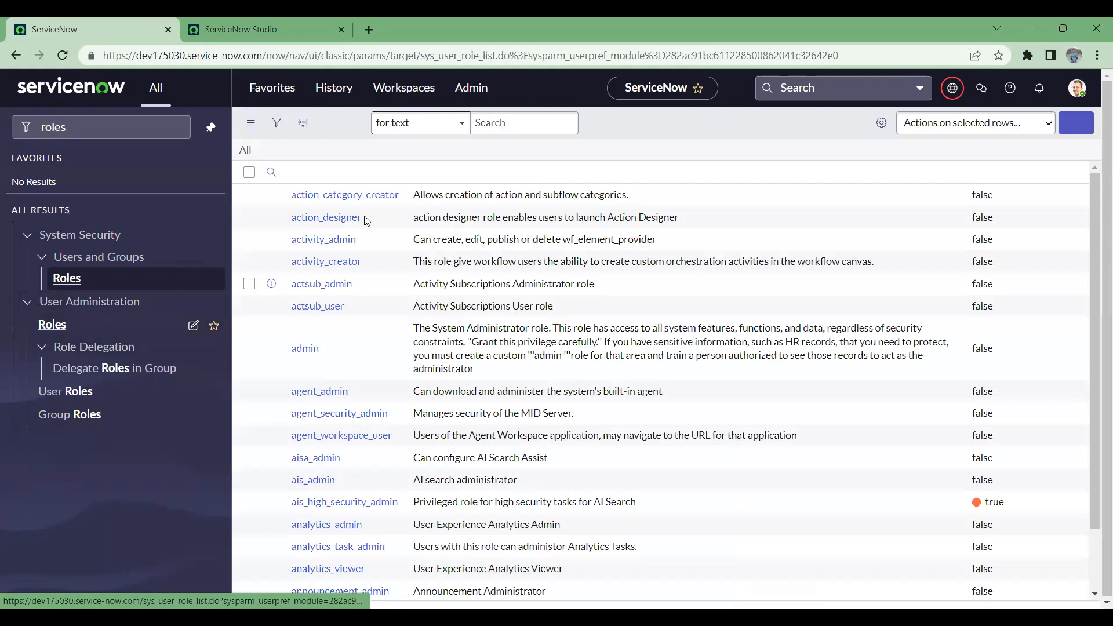
{"action": "left_click", "coordinate": [322, 271]}
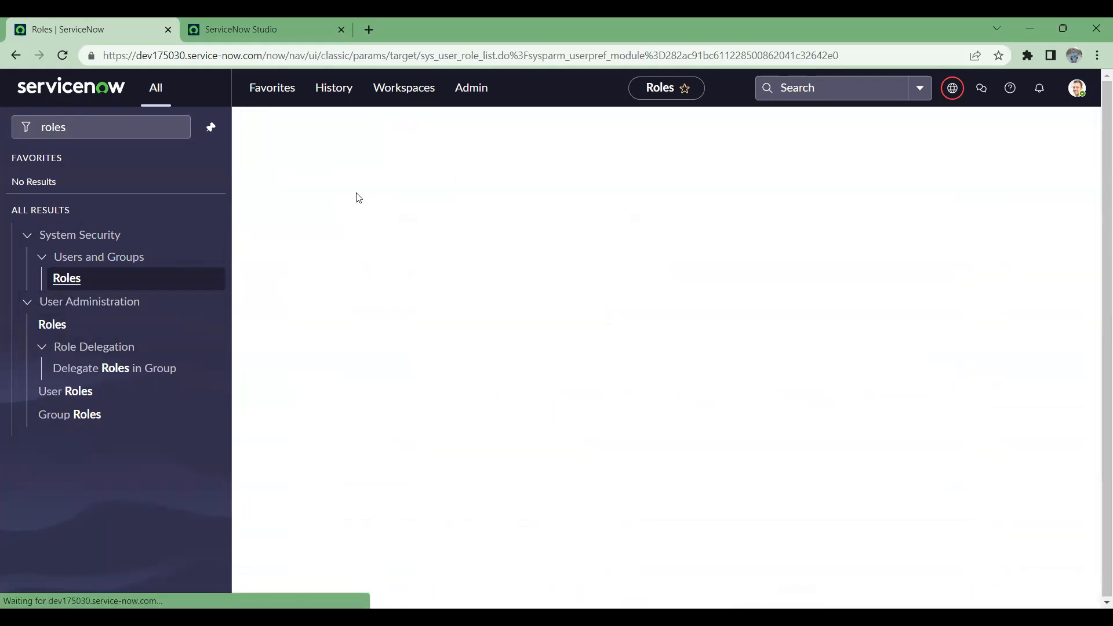
{"action": "left_click_drag", "start_coordinate": [422, 189], "coordinate": [360, 183]}
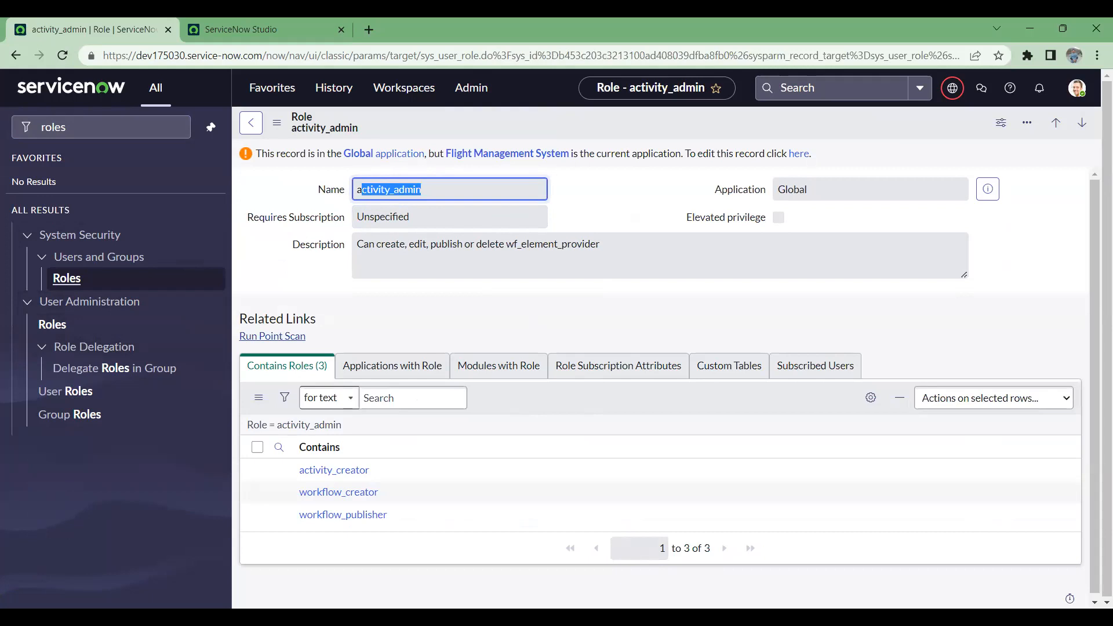
Step: Return to the ServiceNow Studio tab and create a second application role named Flight_itil
{"action": "left_click", "coordinate": [259, 32]}
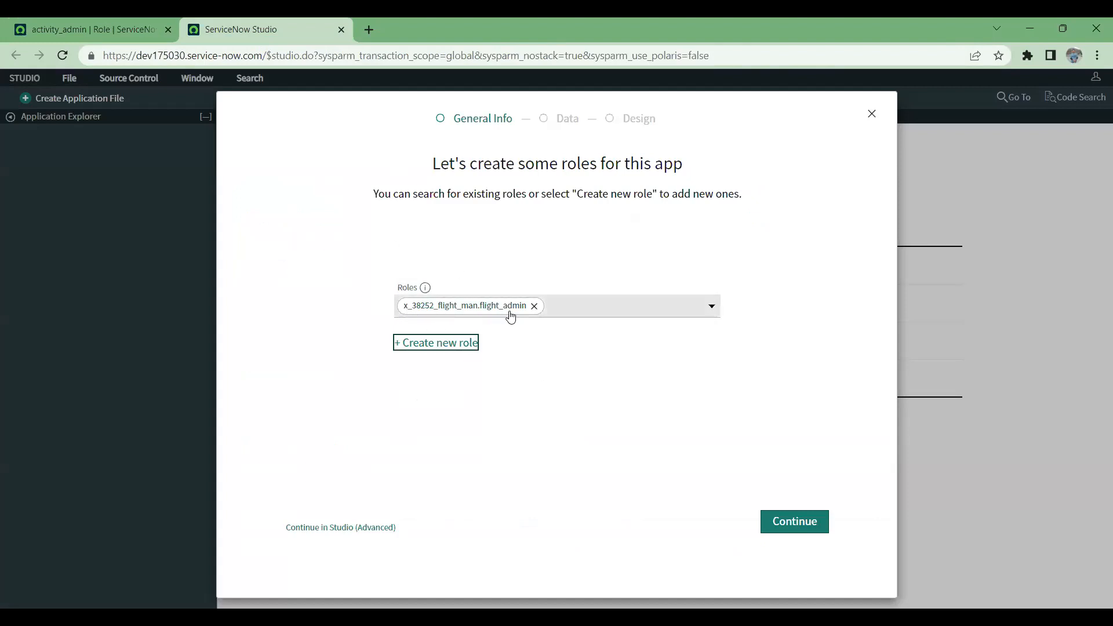
{"action": "left_click", "coordinate": [434, 343]}
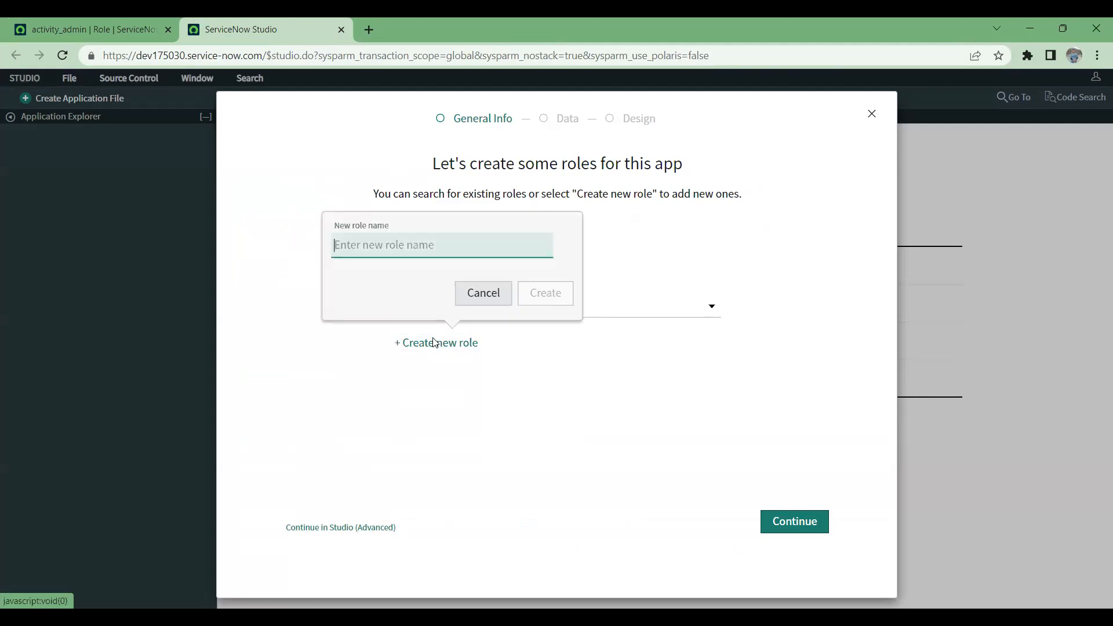
{"action": "type", "text": "FLigh"}
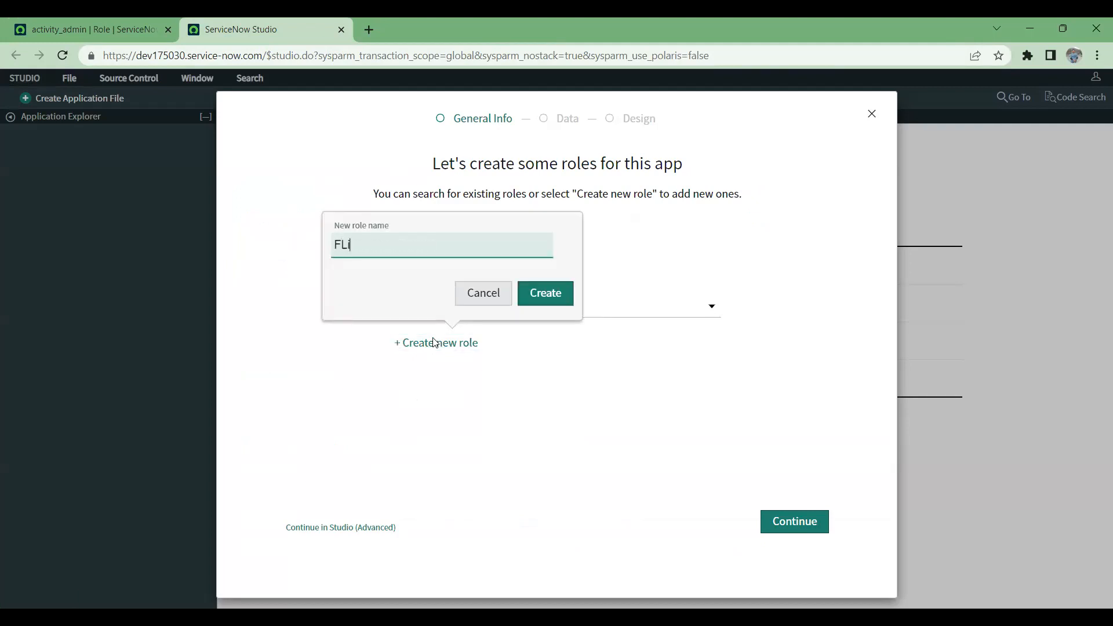
{"action": "key", "text": "BackSpace"}
{"action": "type", "text": "light_ITIL"}
{"action": "key", "text": "BackSpace"}
{"action": "key", "text": "BackSpace"}
{"action": "type", "text": "itil"}
{"action": "left_click", "coordinate": [552, 303]}
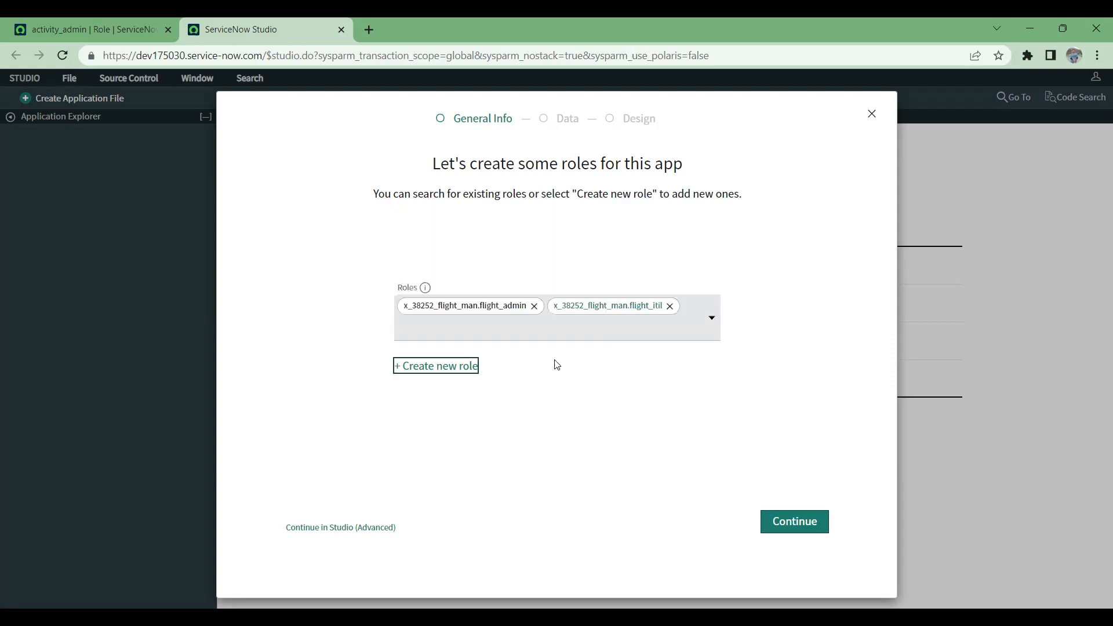
Step: Create a third application role named Flight_end_user
{"action": "left_click", "coordinate": [463, 367]}
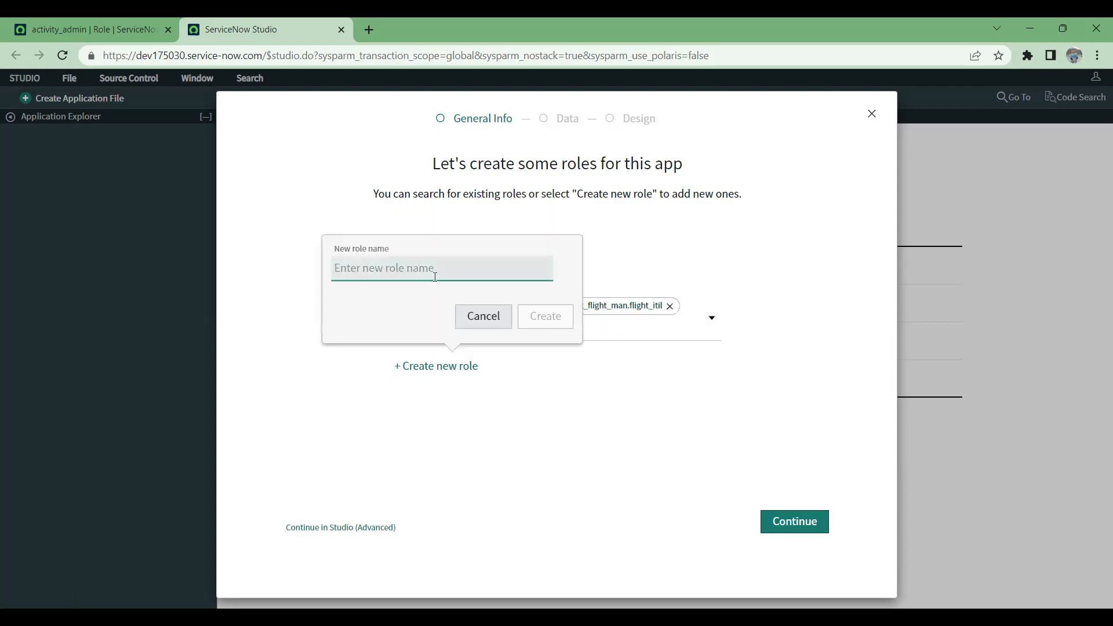
{"action": "type", "text": "Flight"}
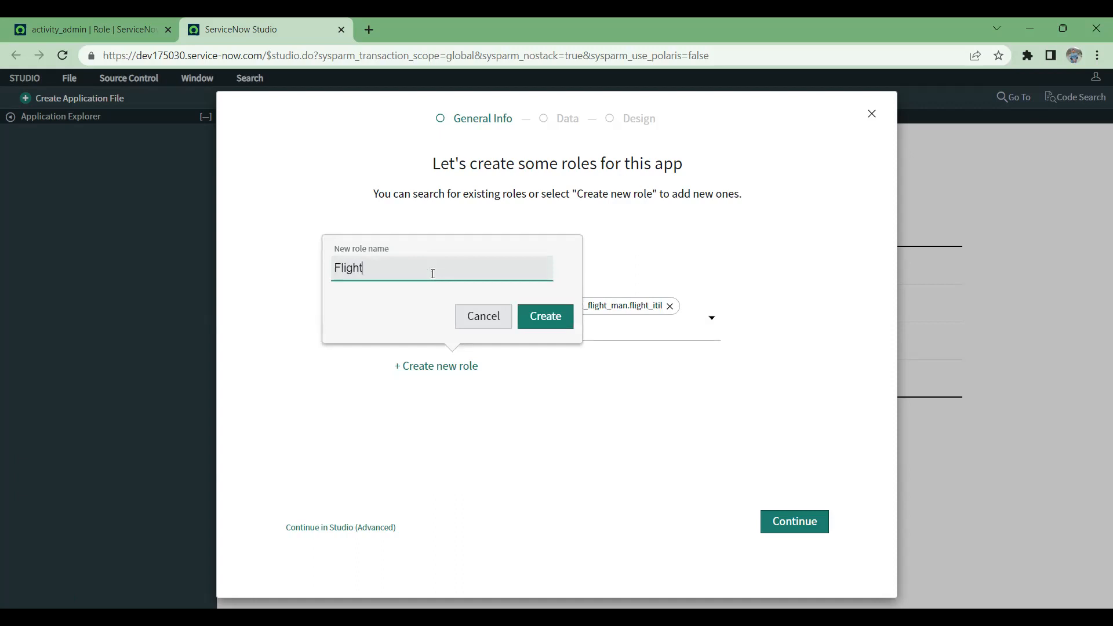
{"action": "type", "text": "_End"}
{"action": "key", "text": "BackSpace"}
{"action": "key", "text": "BackSpace"}
{"action": "type", "text": "end User"}
{"action": "key", "text": "BackSpace"}
{"action": "key", "text": "BackSpace"}
{"action": "key", "text": "BackSpace"}
{"action": "key", "text": "BackSpace"}
{"action": "key", "text": "BackSpace"}
{"action": "type", "text": "_User"}
{"action": "key", "text": "BackSpace"}
{"action": "key", "text": "BackSpace"}
{"action": "key", "text": "BackSpace"}
{"action": "key", "text": "BackSpace"}
{"action": "type", "text": "user"}
{"action": "left_click", "coordinate": [543, 320]}
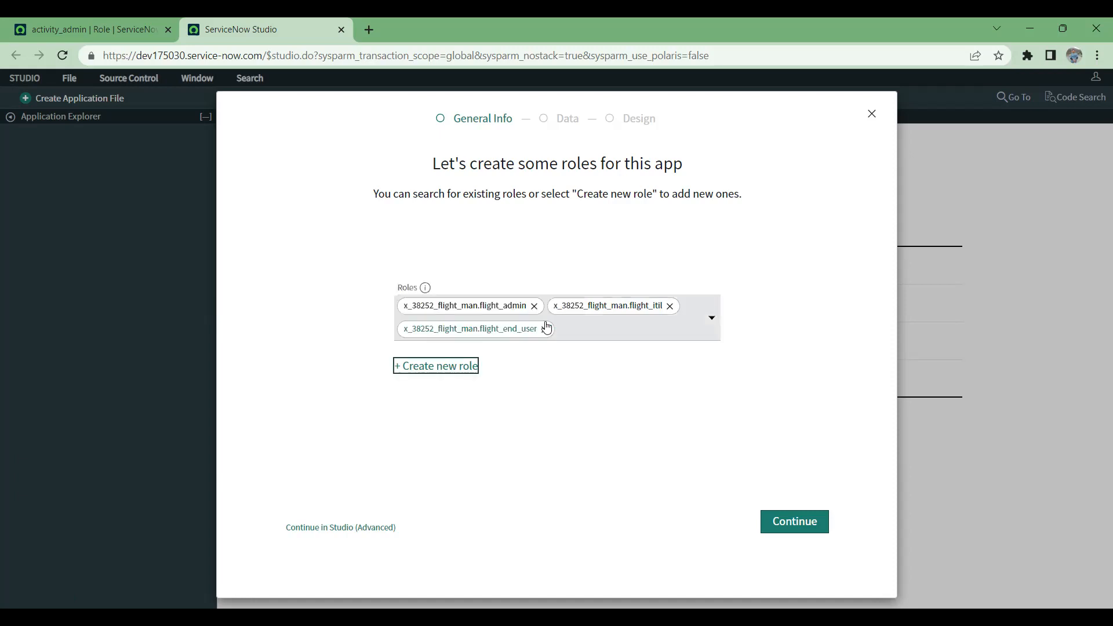
Step: Finish the roles page, choose the Classic format for the app, and continue to the data tables page
{"action": "left_click", "coordinate": [808, 532]}
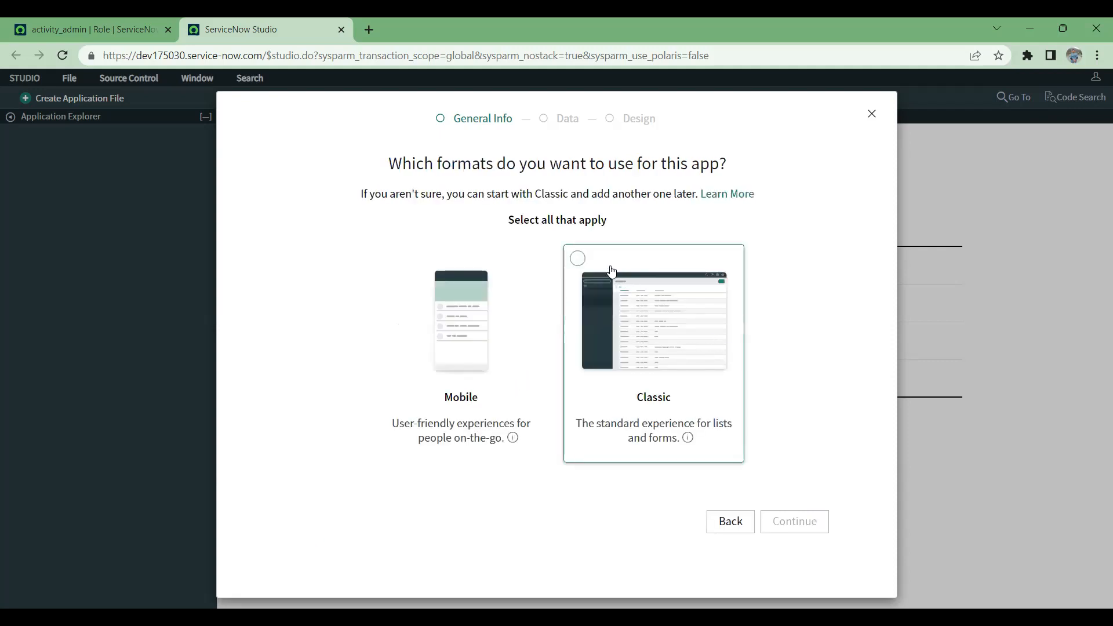
{"action": "left_click", "coordinate": [592, 264]}
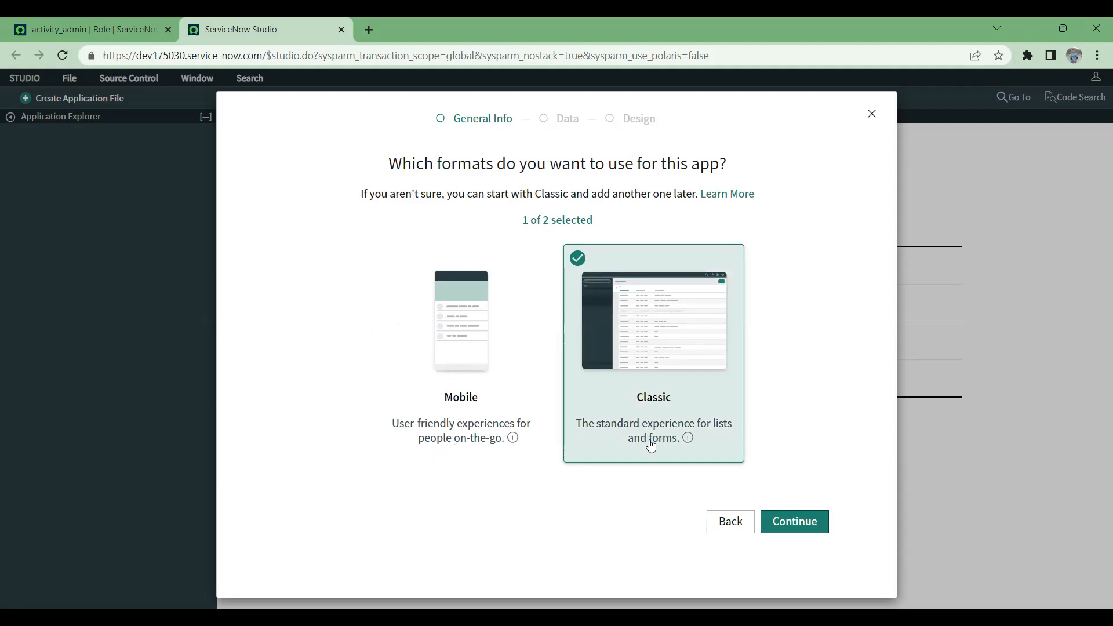
{"action": "left_click", "coordinate": [809, 532]}
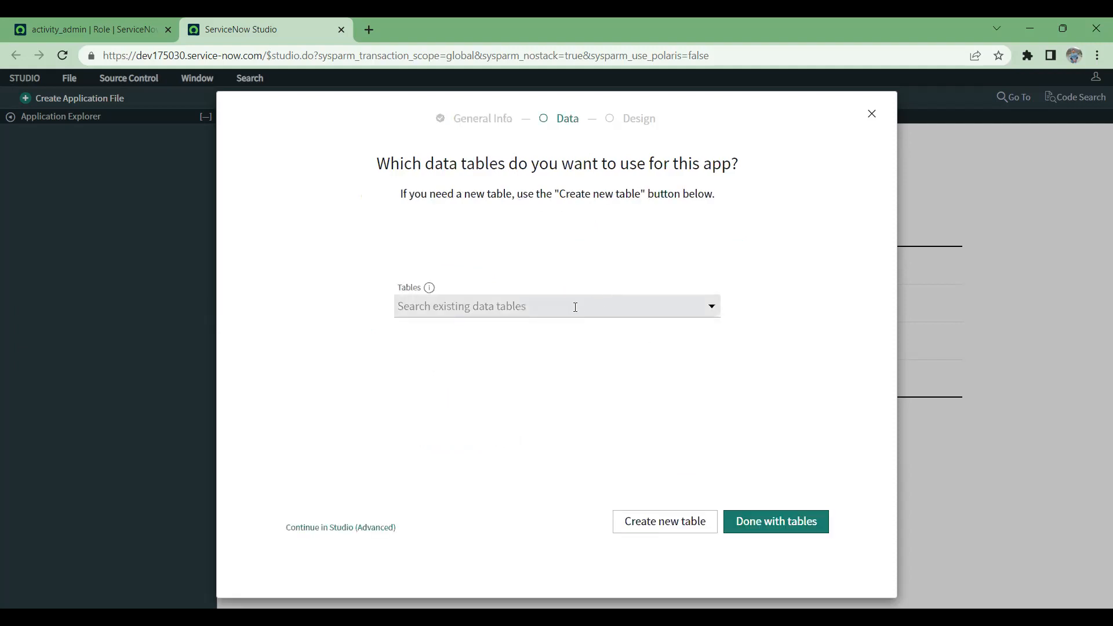
Step: Browse the list of existing data tables offered for the app
{"action": "left_click", "coordinate": [575, 308]}
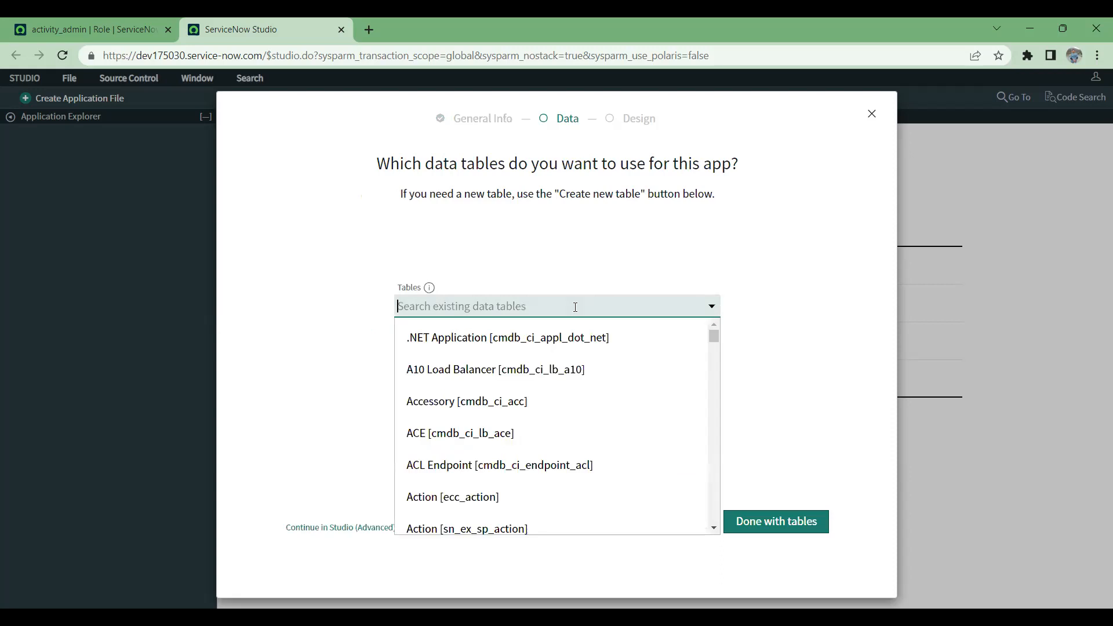
{"action": "left_click", "coordinate": [741, 280]}
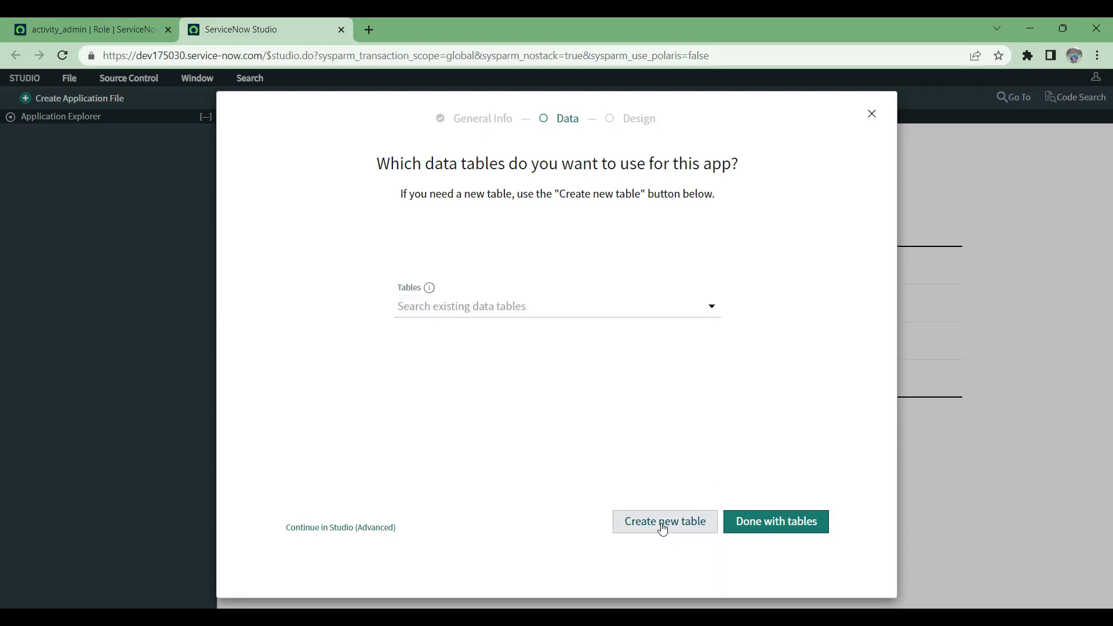
{"action": "left_click", "coordinate": [712, 312]}
{"action": "scroll", "coordinate": [423, 413], "scroll_direction": "down", "scroll_amount": 5}
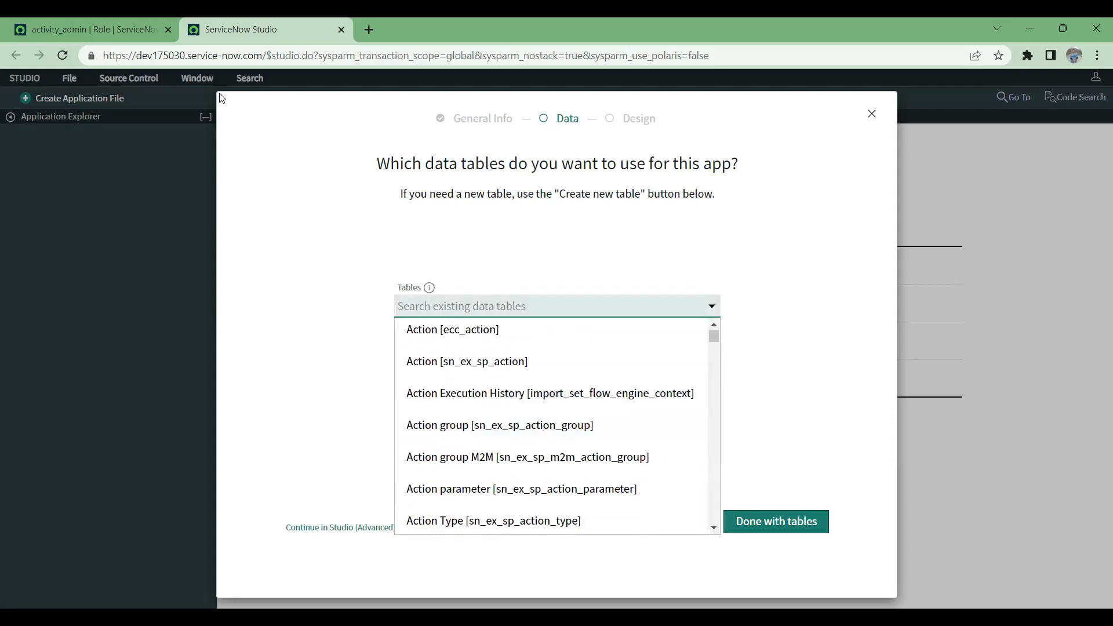
Step: Check the role table's name in the activity_admin record's address and search the app's existing data tables for sys_user_r
{"action": "left_click", "coordinate": [71, 29]}
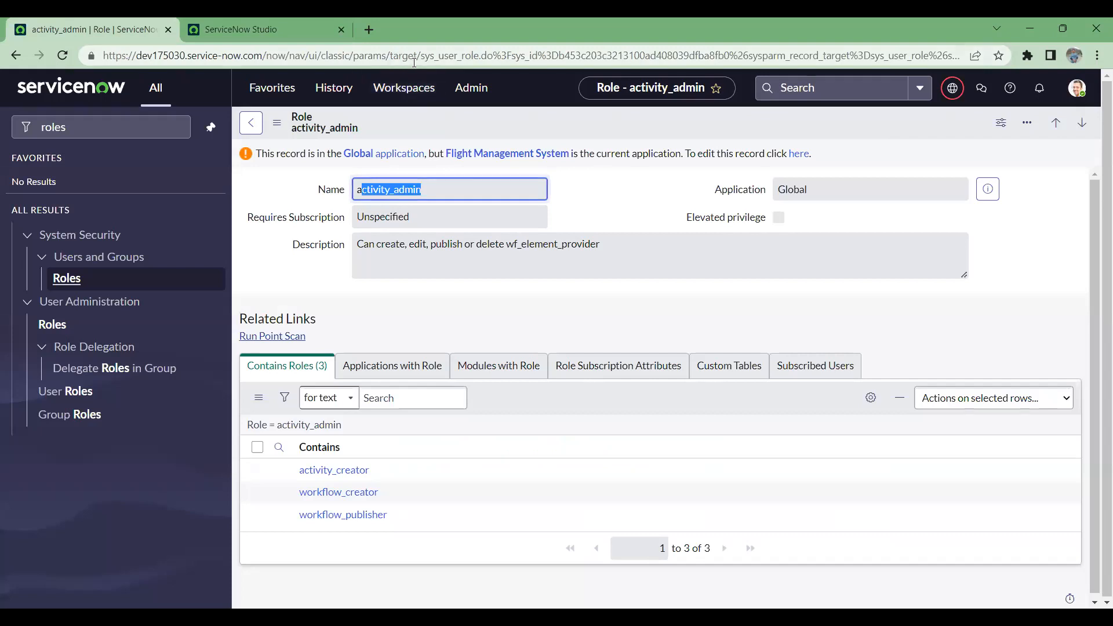
{"action": "left_click_drag", "start_coordinate": [417, 56], "coordinate": [474, 55]}
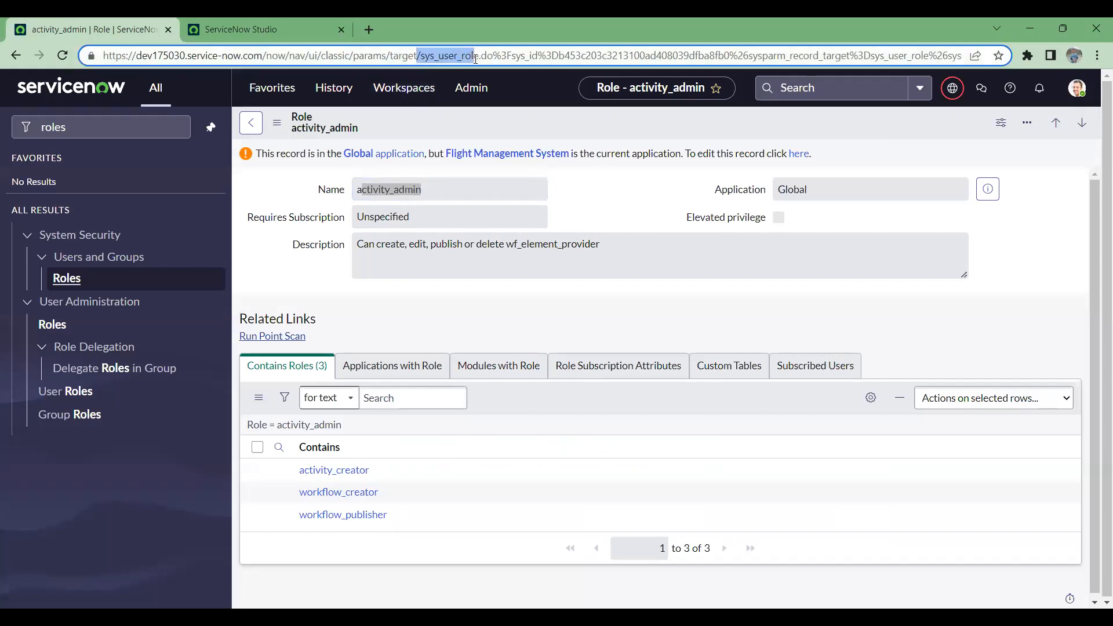
{"action": "left_click", "coordinate": [288, 23]}
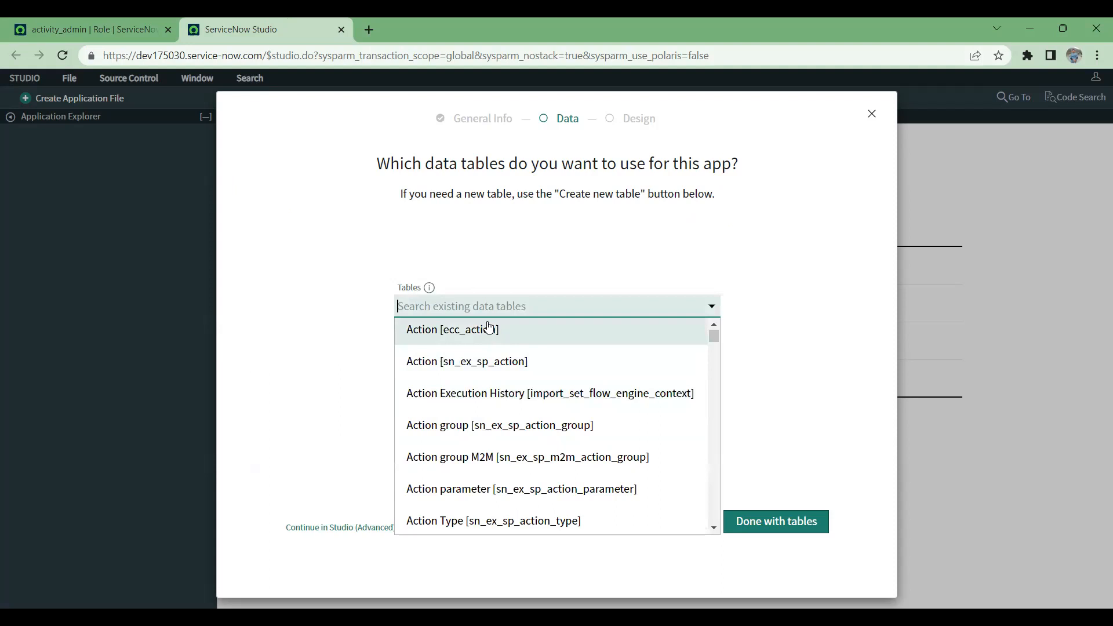
{"action": "type", "text": "sys"}
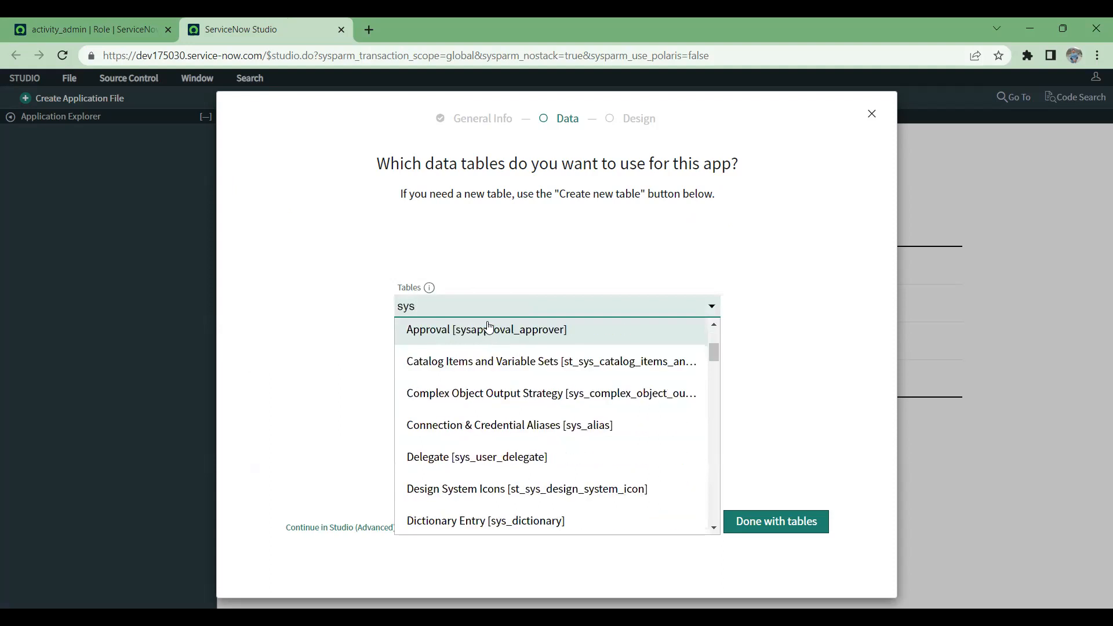
{"action": "type", "text": "_user"}
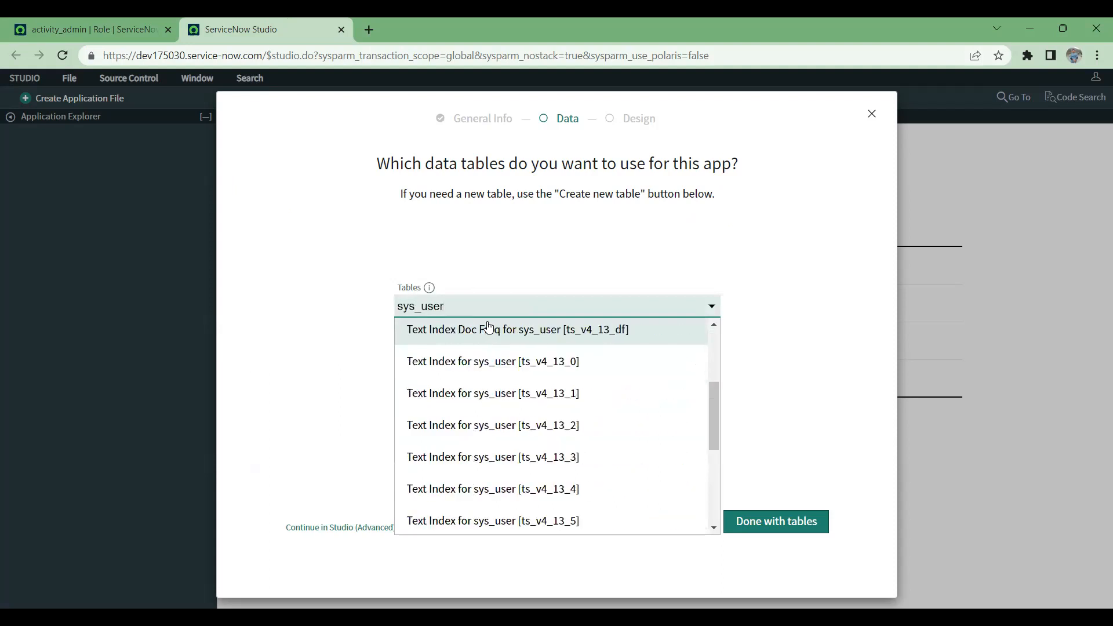
{"action": "type", "text": "_r"}
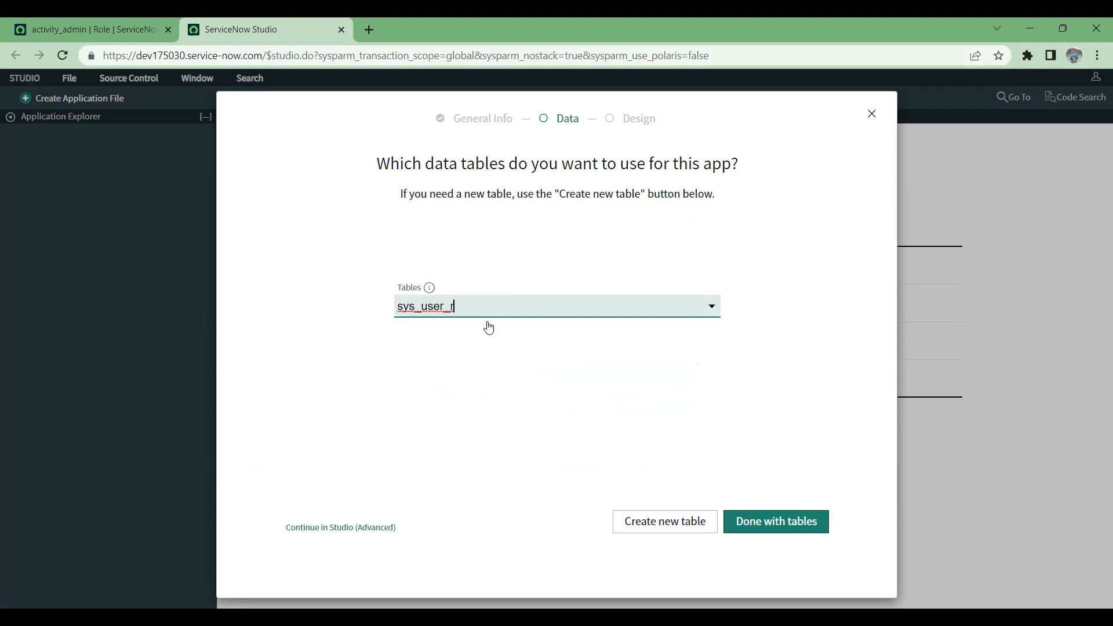
Step: Search the existing data tables for Roles, shorten the search to R, and browse the matching tables
{"action": "key", "text": "BackSpace"}
{"action": "key", "text": "BackSpace"}
{"action": "key", "text": "BackSpace"}
{"action": "key", "text": "BackSpace"}
{"action": "key", "text": "BackSpace"}
{"action": "key", "text": "BackSpace"}
{"action": "key", "text": "BackSpace"}
{"action": "key", "text": "BackSpace"}
{"action": "key", "text": "BackSpace"}
{"action": "key", "text": "BackSpace"}
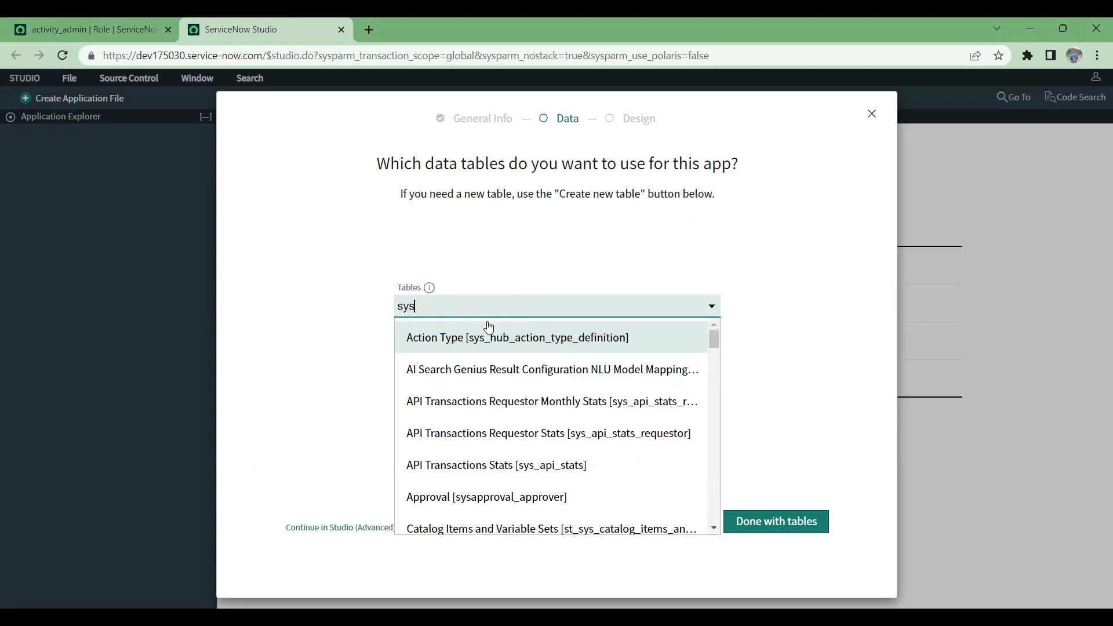
{"action": "type", "text": "Roles"}
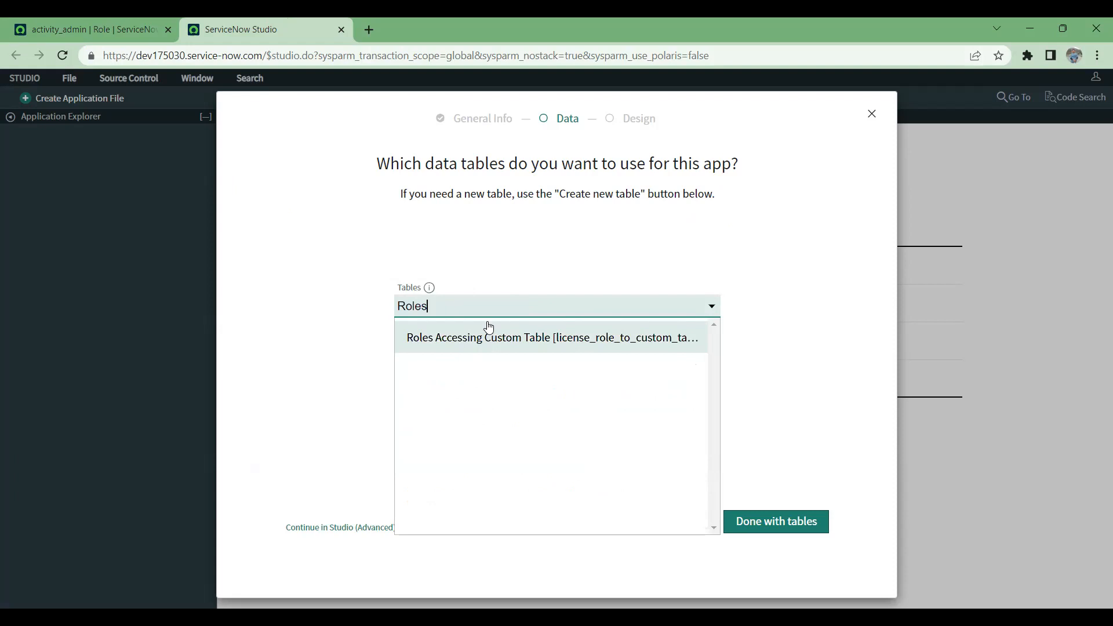
{"action": "key", "text": "BackSpace"}
{"action": "key", "text": "BackSpace"}
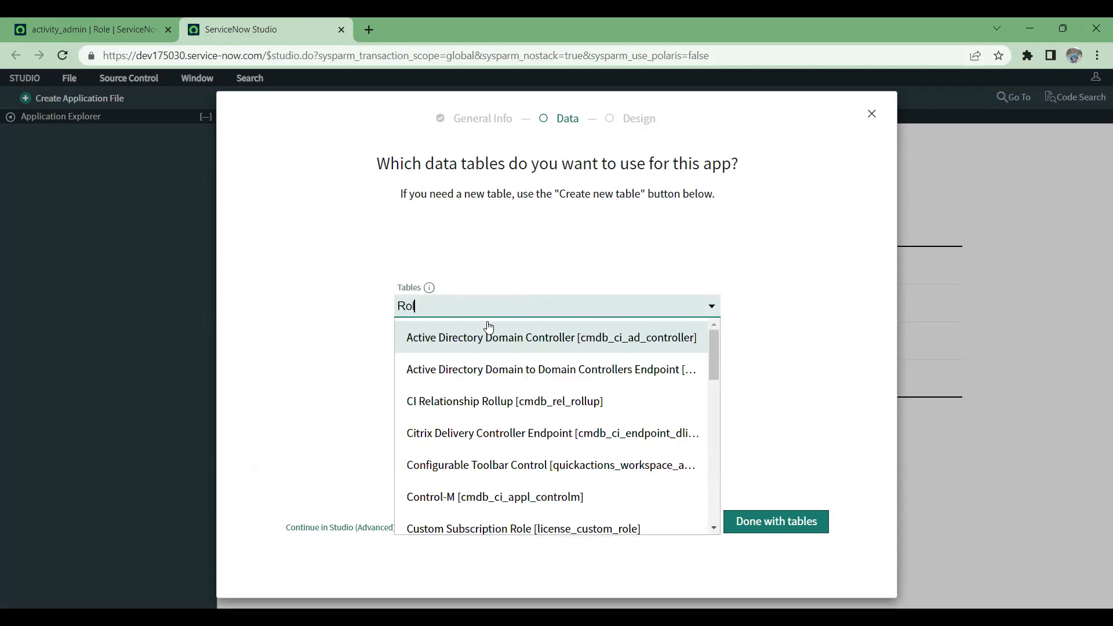
{"action": "key", "text": "BackSpace"}
{"action": "key", "text": "BackSpace"}
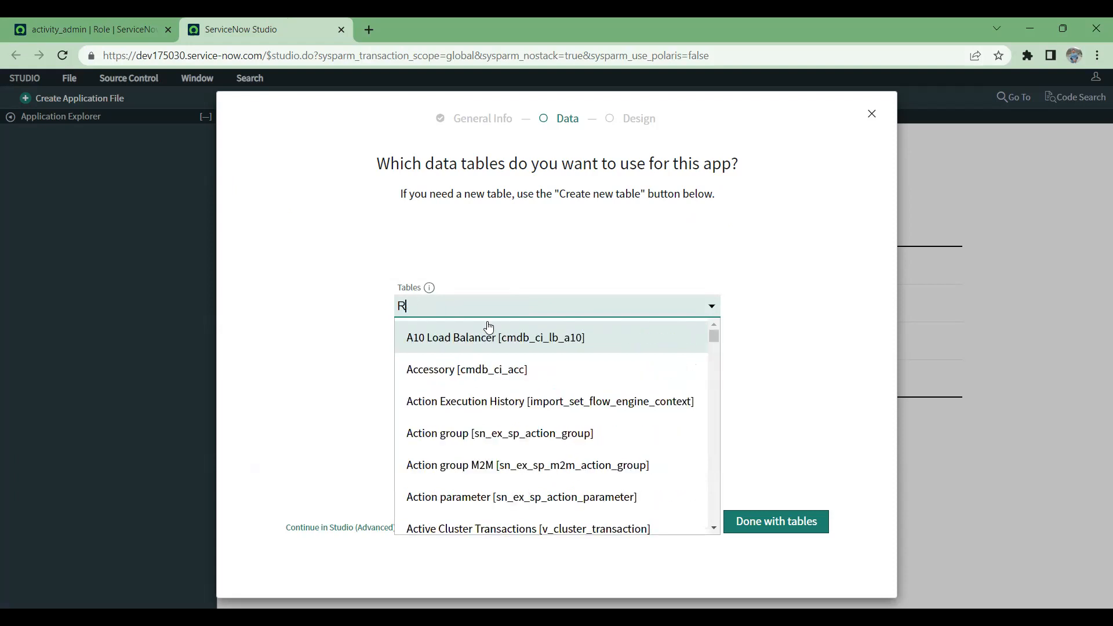
{"action": "scroll", "coordinate": [557, 429], "scroll_direction": "down", "scroll_amount": 3}
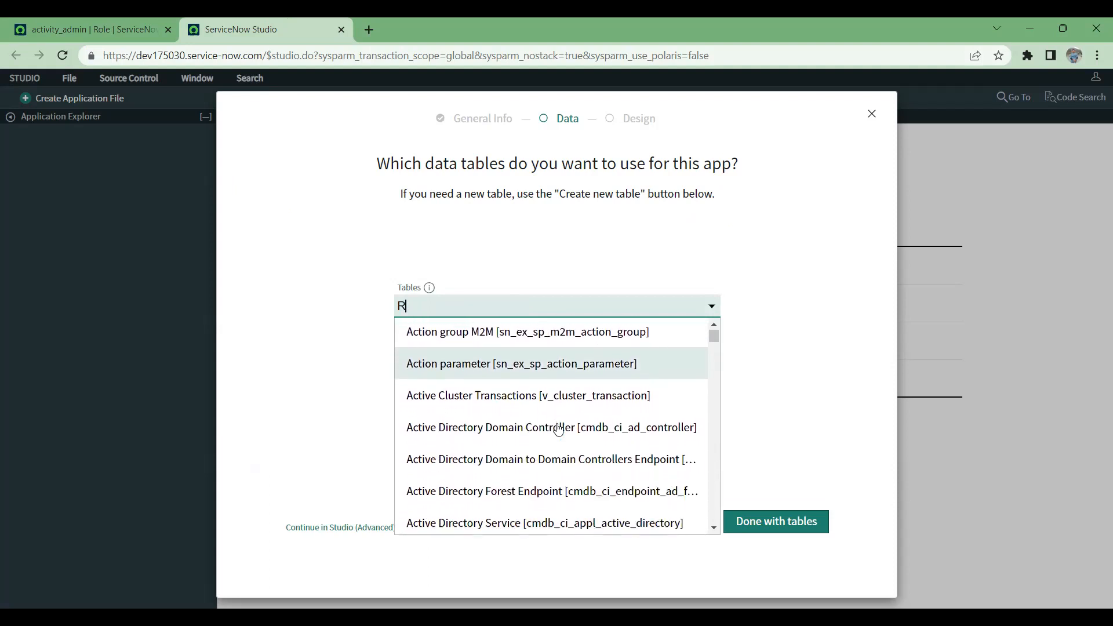
{"action": "scroll", "coordinate": [558, 428], "scroll_direction": "down", "scroll_amount": 2}
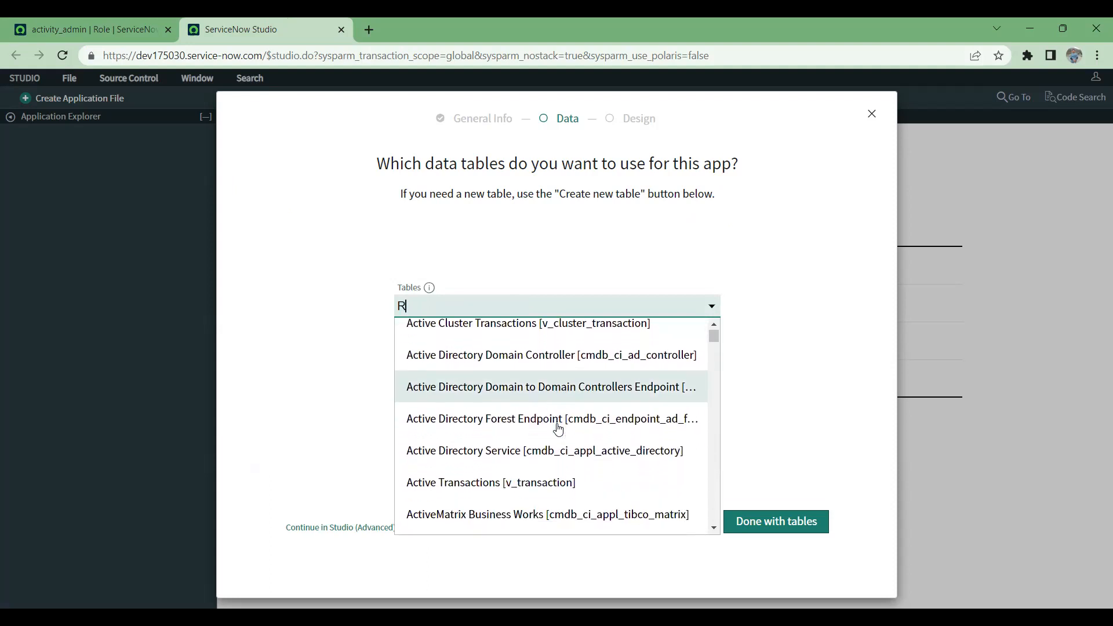
{"action": "scroll", "coordinate": [558, 428], "scroll_direction": "down", "scroll_amount": 3}
{"action": "scroll", "coordinate": [557, 429], "scroll_direction": "down", "scroll_amount": 5}
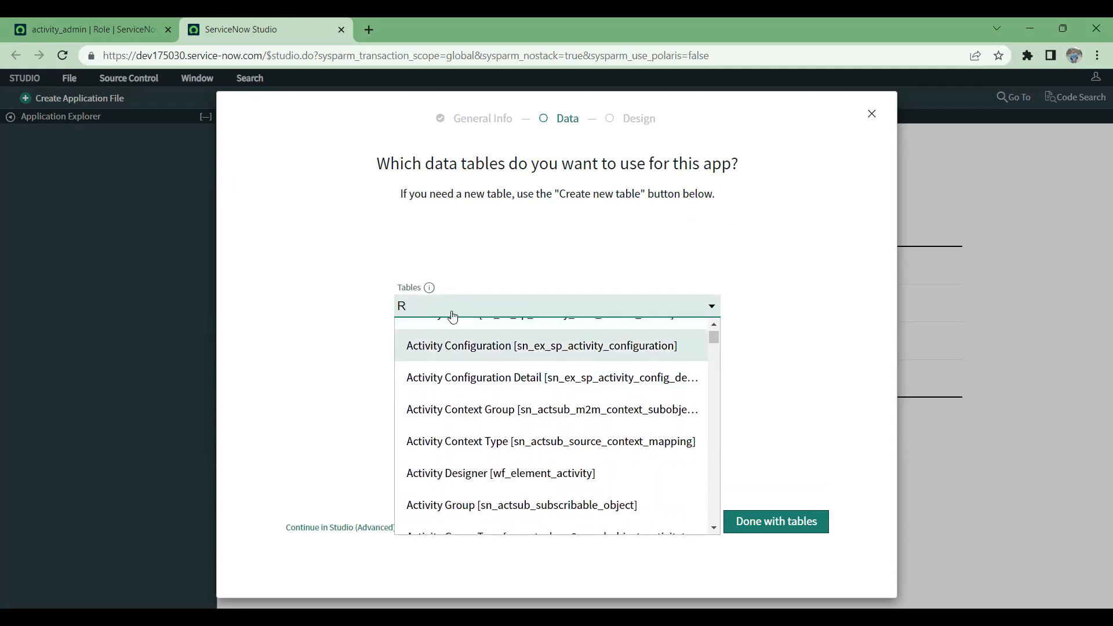
Step: Search the existing data tables for user and users, look through the matches, and clear the search
{"action": "left_click_drag", "start_coordinate": [419, 303], "coordinate": [384, 302]}
{"action": "type", "text": "user"}
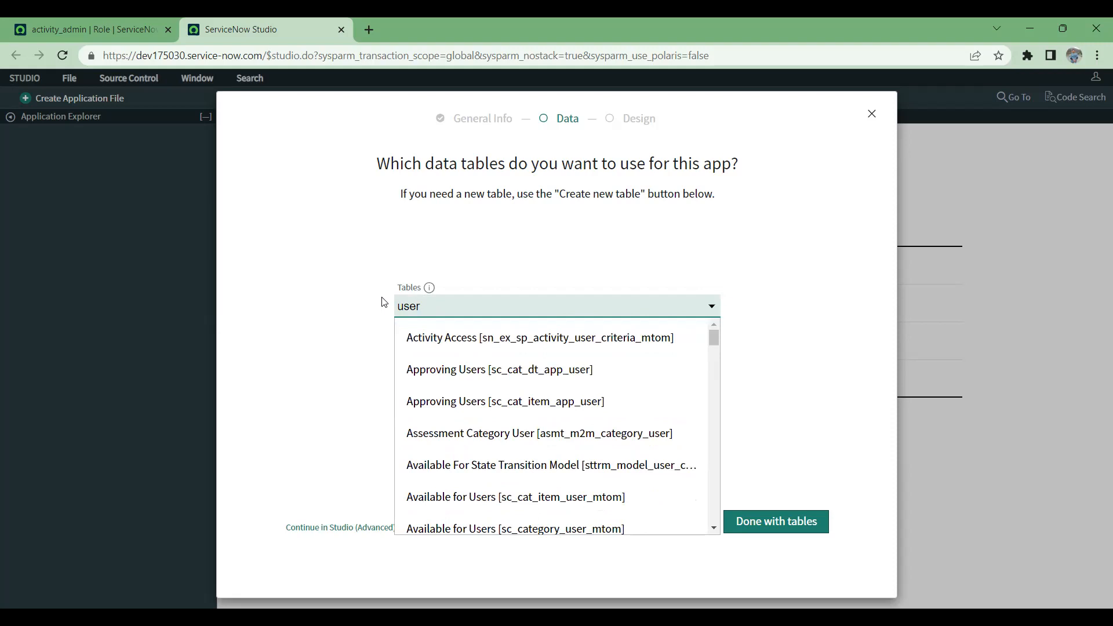
{"action": "scroll", "coordinate": [487, 432], "scroll_direction": "down", "scroll_amount": 5}
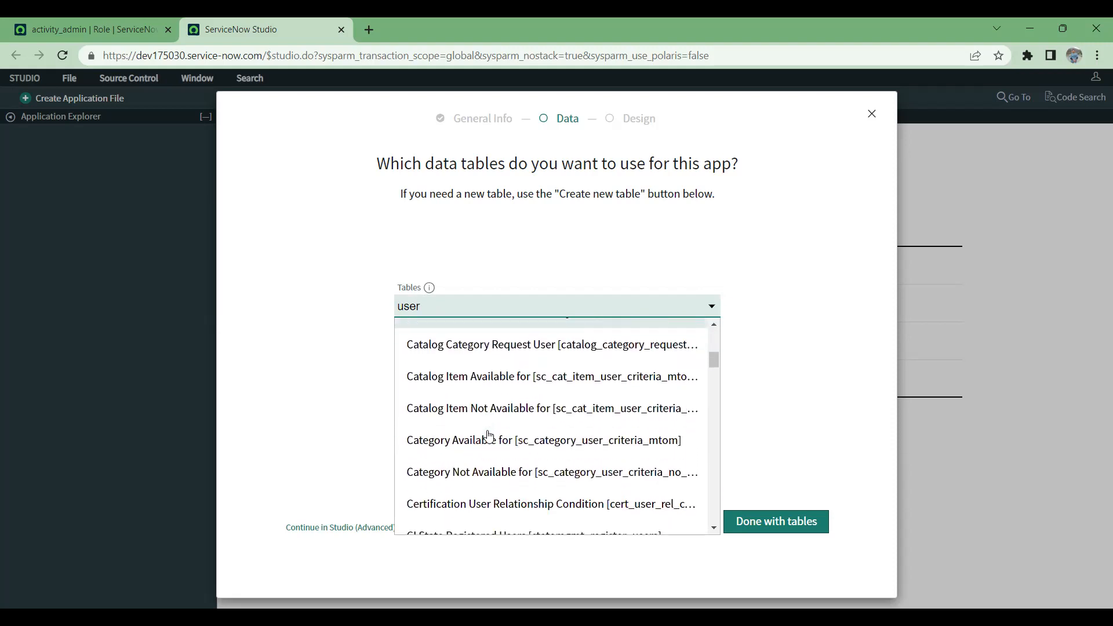
{"action": "type", "text": "s"}
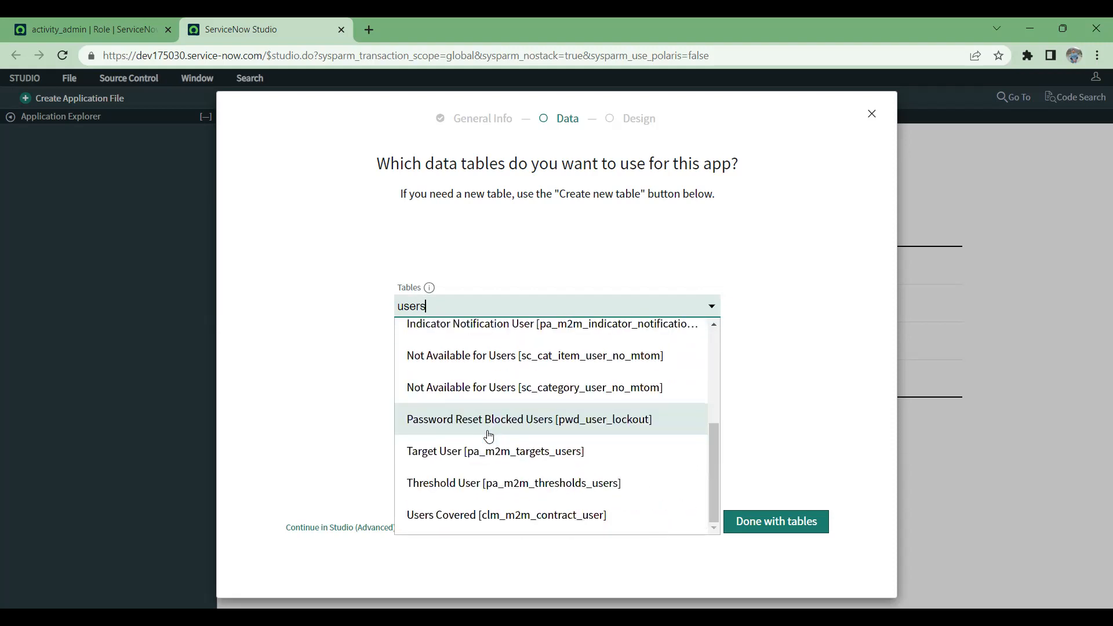
{"action": "scroll", "coordinate": [489, 436], "scroll_direction": "up", "scroll_amount": 2}
{"action": "scroll", "coordinate": [489, 436], "scroll_direction": "up", "scroll_amount": 2}
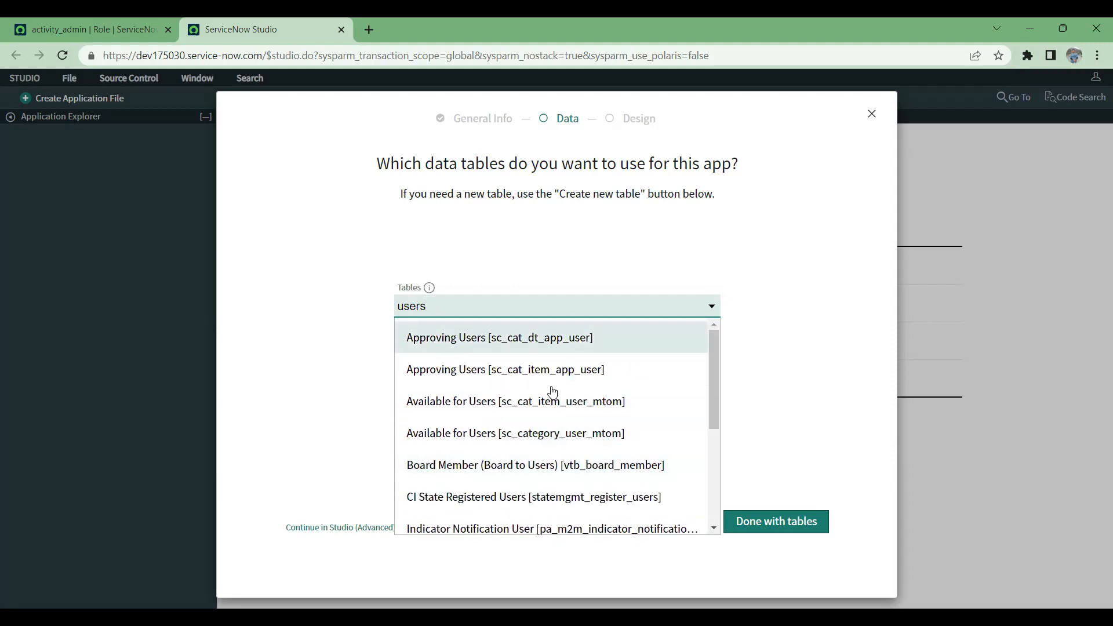
{"action": "scroll", "coordinate": [571, 423], "scroll_direction": "down", "scroll_amount": 2}
{"action": "scroll", "coordinate": [572, 424], "scroll_direction": "down", "scroll_amount": 3}
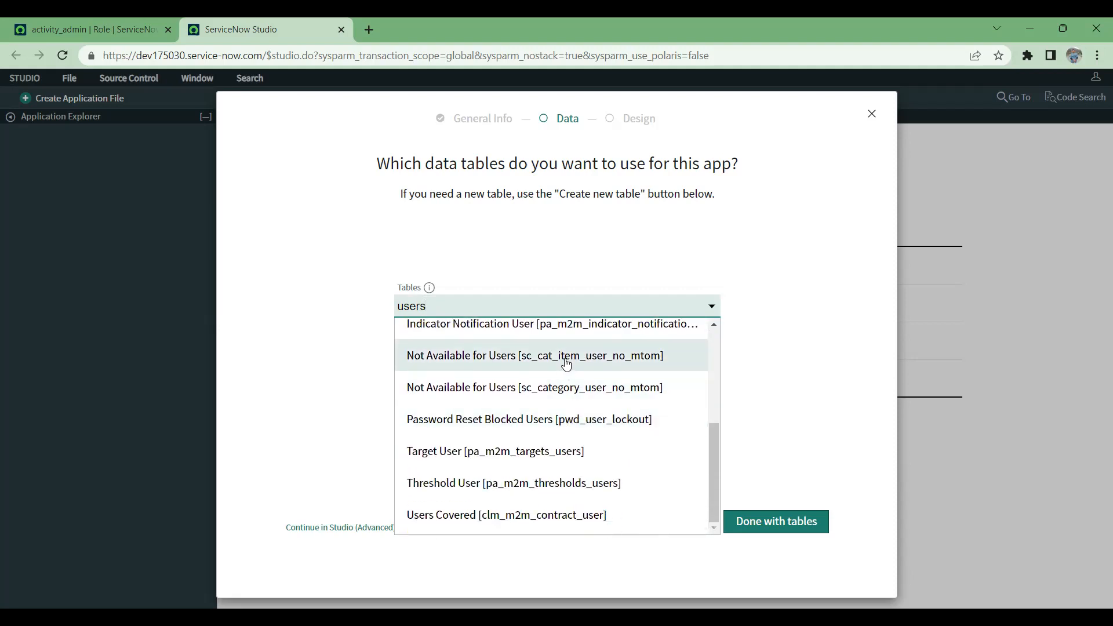
{"action": "left_click_drag", "start_coordinate": [511, 313], "coordinate": [334, 295]}
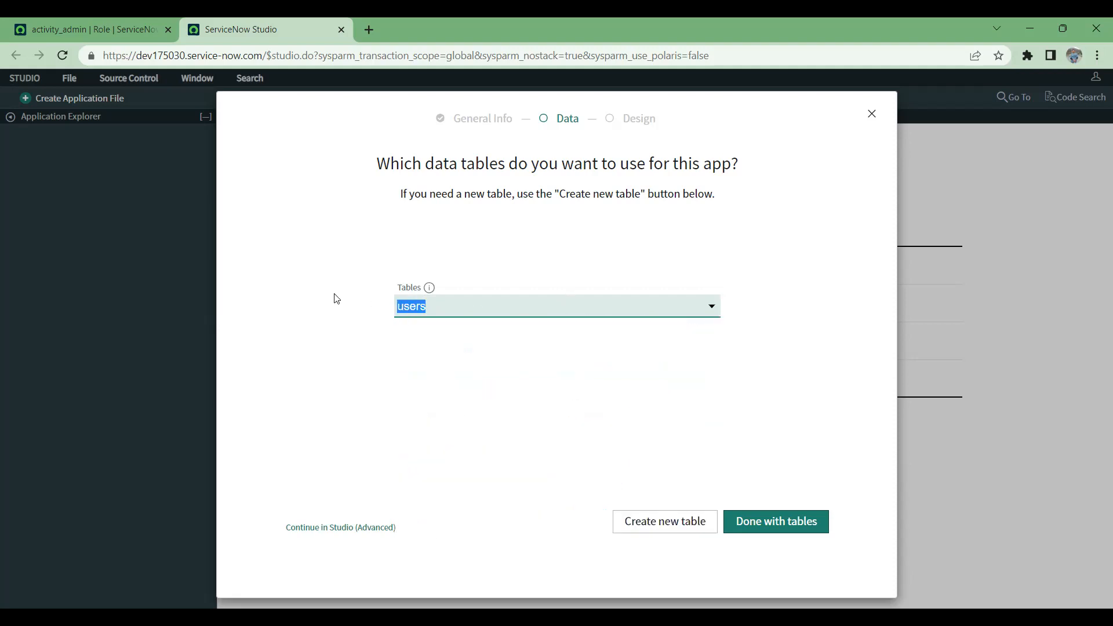
{"action": "key", "text": "BackSpace"}
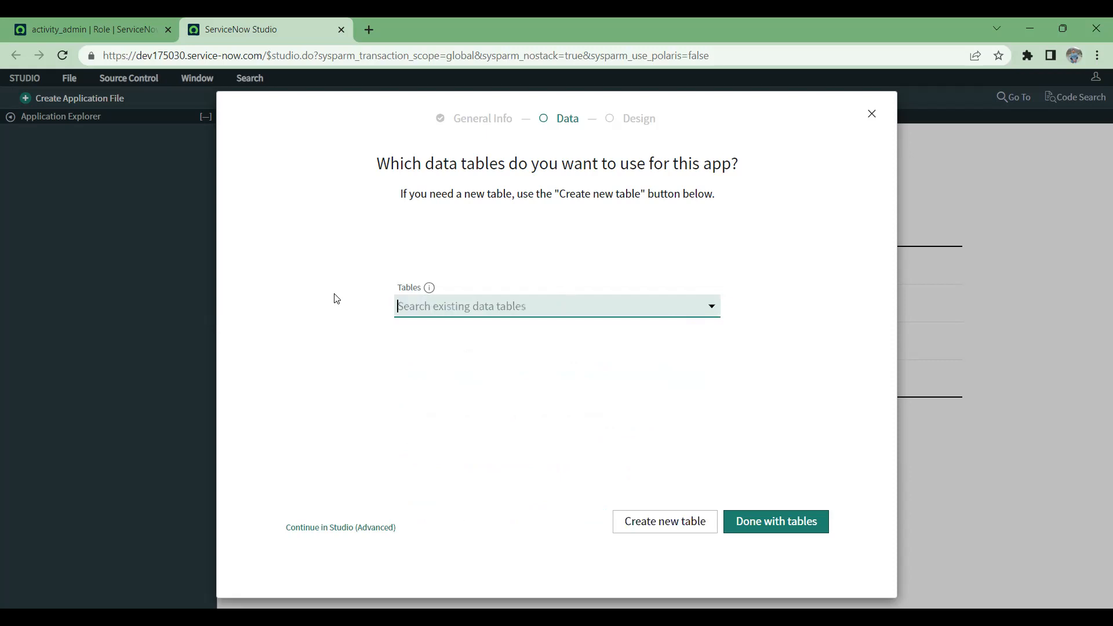
Step: Browse the beginning of the unfiltered list of existing data tables
{"action": "left_click", "coordinate": [712, 307]}
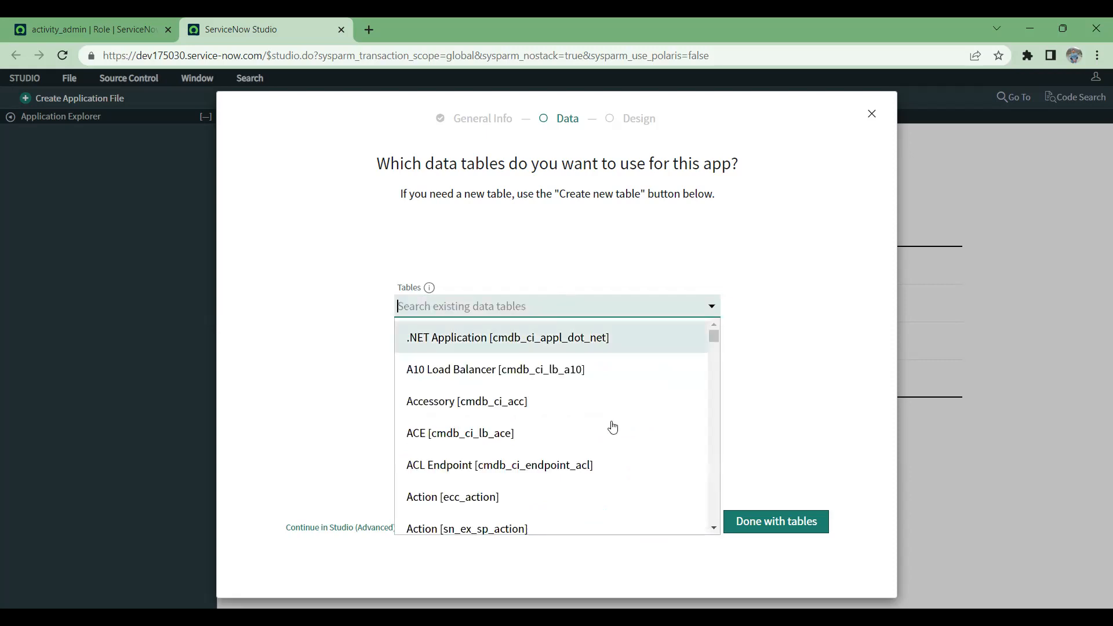
{"action": "scroll", "coordinate": [579, 447], "scroll_direction": "down", "scroll_amount": 1}
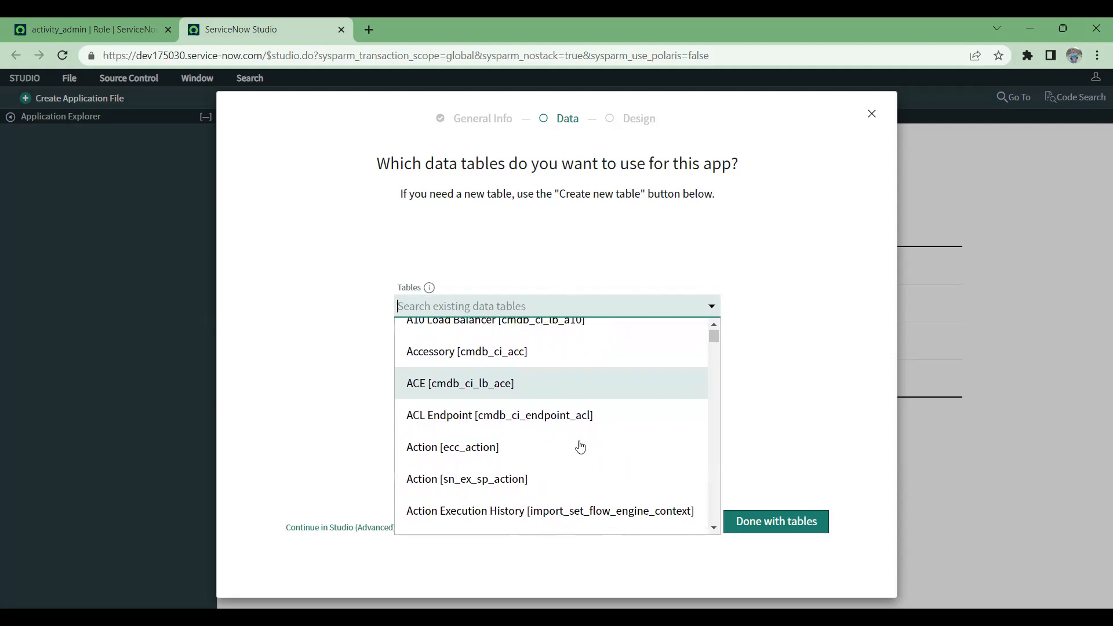
{"action": "scroll", "coordinate": [580, 447], "scroll_direction": "down", "scroll_amount": 2}
{"action": "scroll", "coordinate": [580, 446], "scroll_direction": "down", "scroll_amount": 2}
{"action": "scroll", "coordinate": [580, 447], "scroll_direction": "down", "scroll_amount": 2}
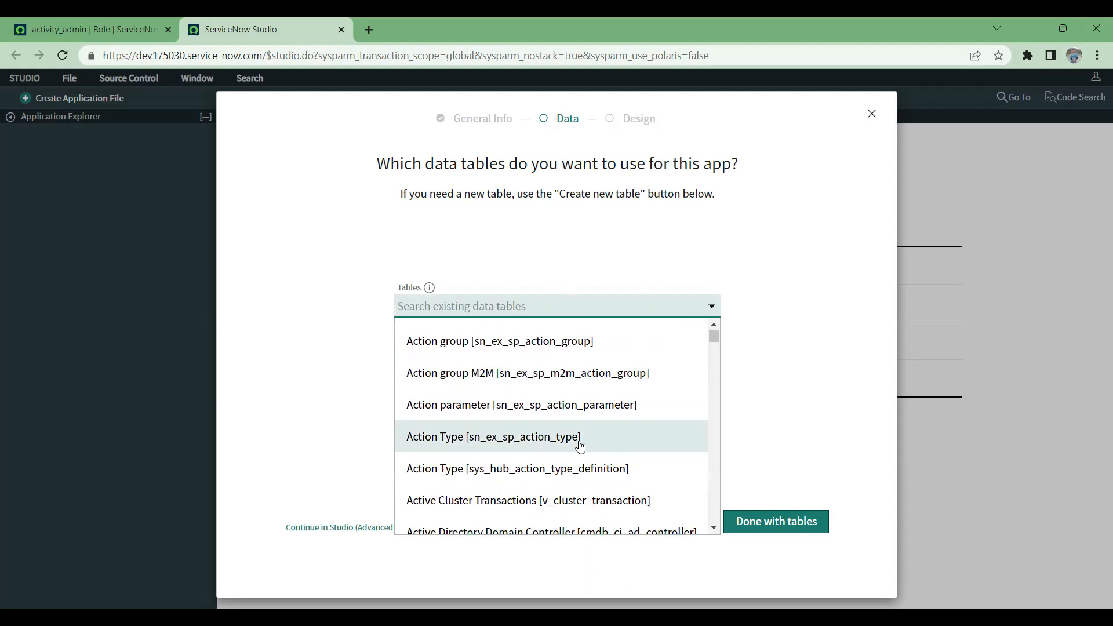
{"action": "scroll", "coordinate": [580, 447], "scroll_direction": "down", "scroll_amount": 3}
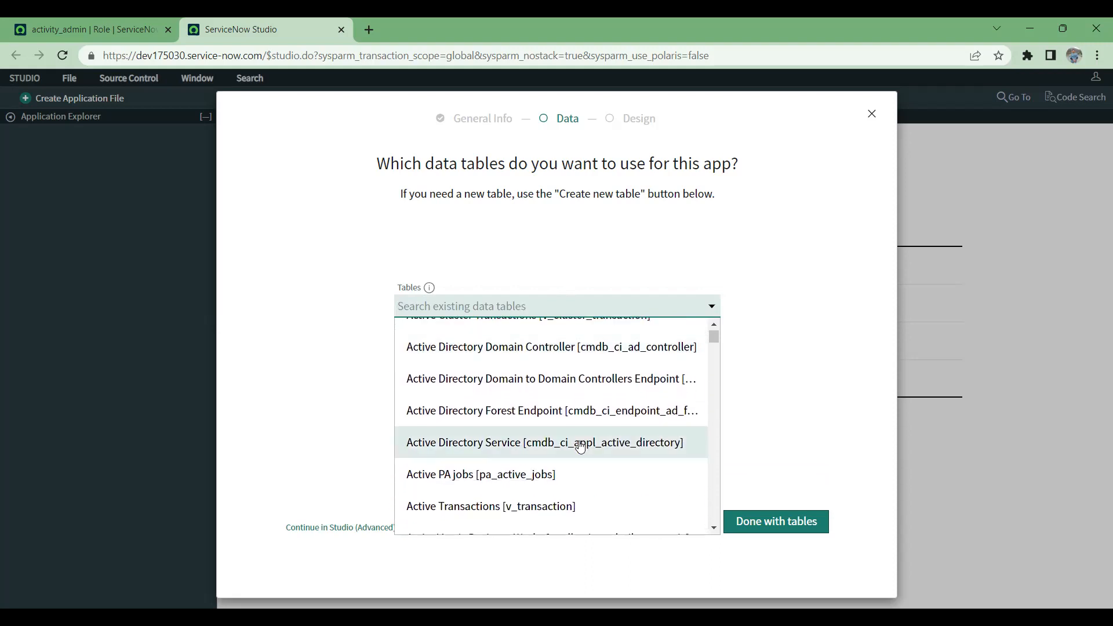
{"action": "scroll", "coordinate": [579, 446], "scroll_direction": "up", "scroll_amount": 3}
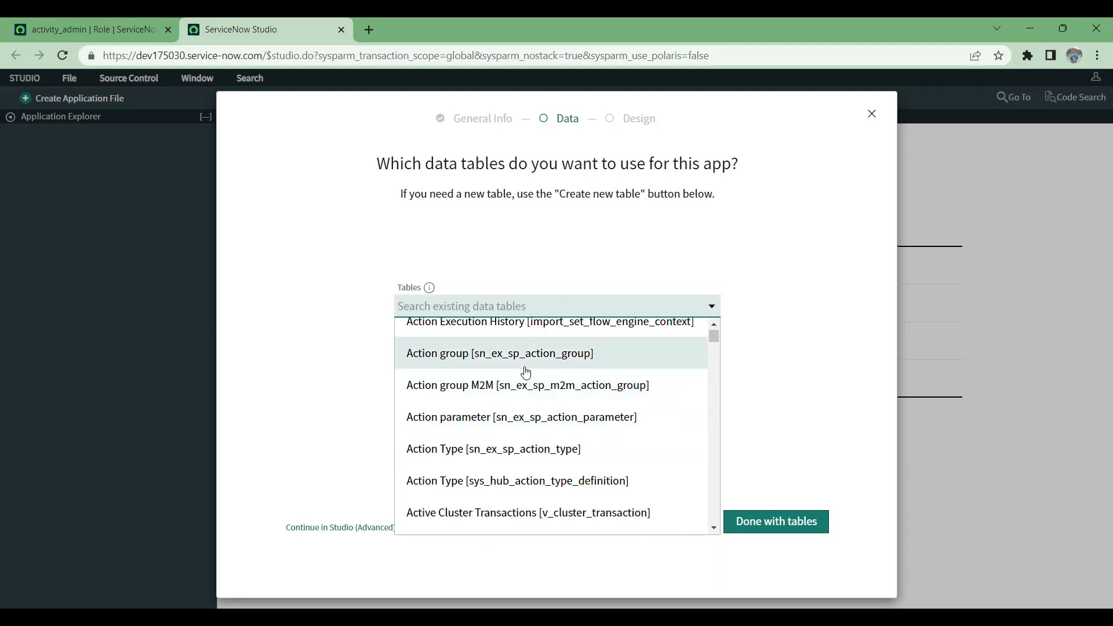
{"action": "scroll", "coordinate": [525, 371], "scroll_direction": "up", "scroll_amount": 1}
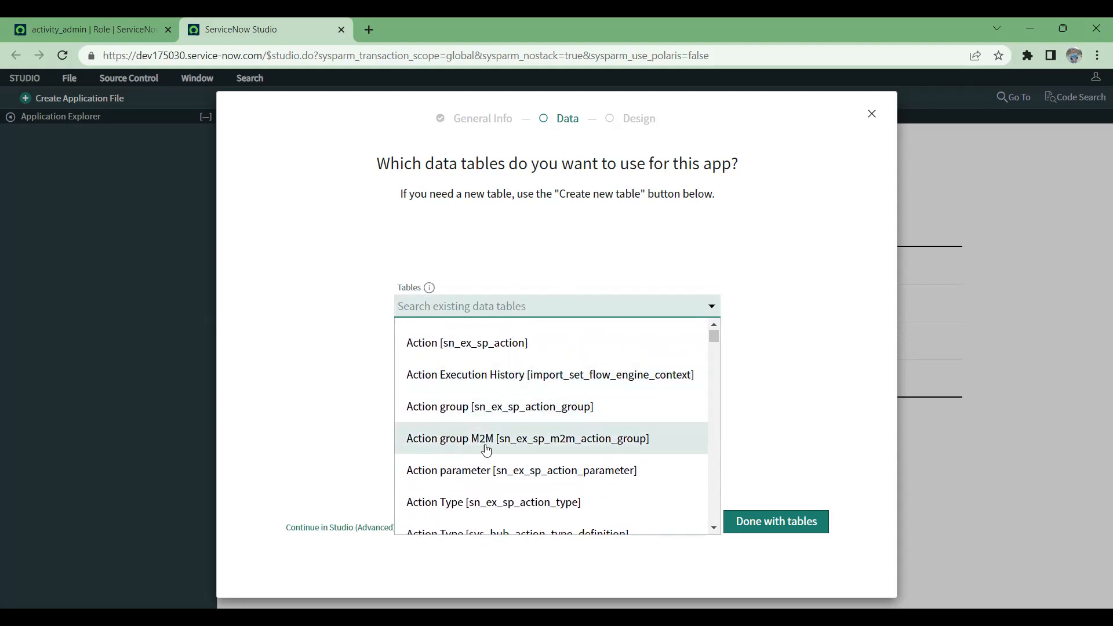
{"action": "scroll", "coordinate": [578, 450], "scroll_direction": "up", "scroll_amount": 1}
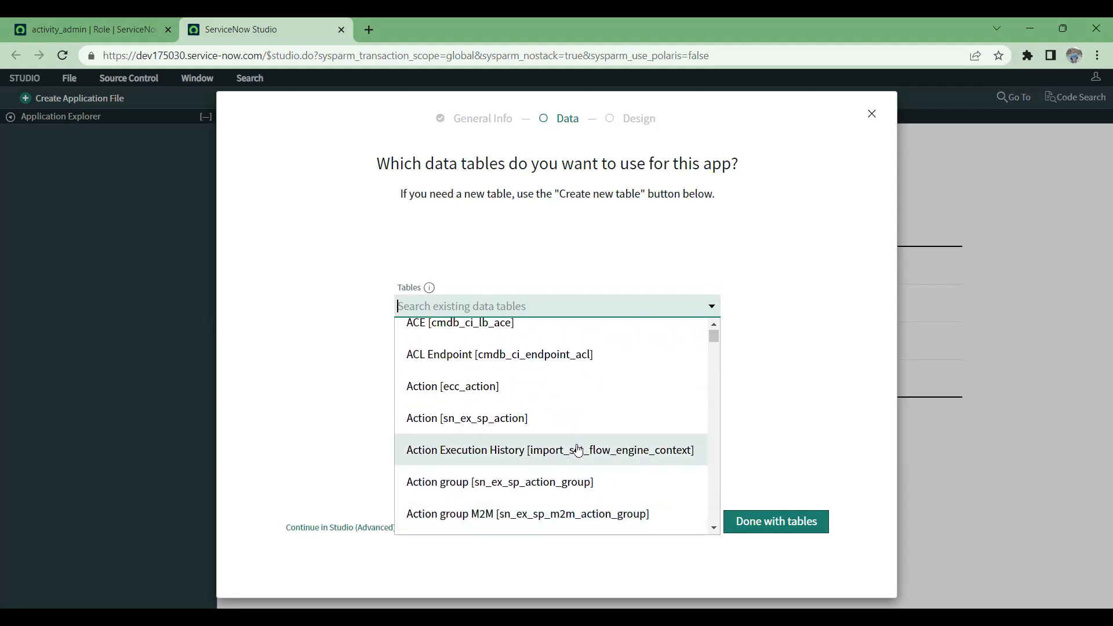
Step: Search the existing data tables for group, look through the matches, and clear the search
{"action": "type", "text": "ser"}
{"action": "key", "text": "BackSpace"}
{"action": "key", "text": "BackSpace"}
{"action": "key", "text": "BackSpace"}
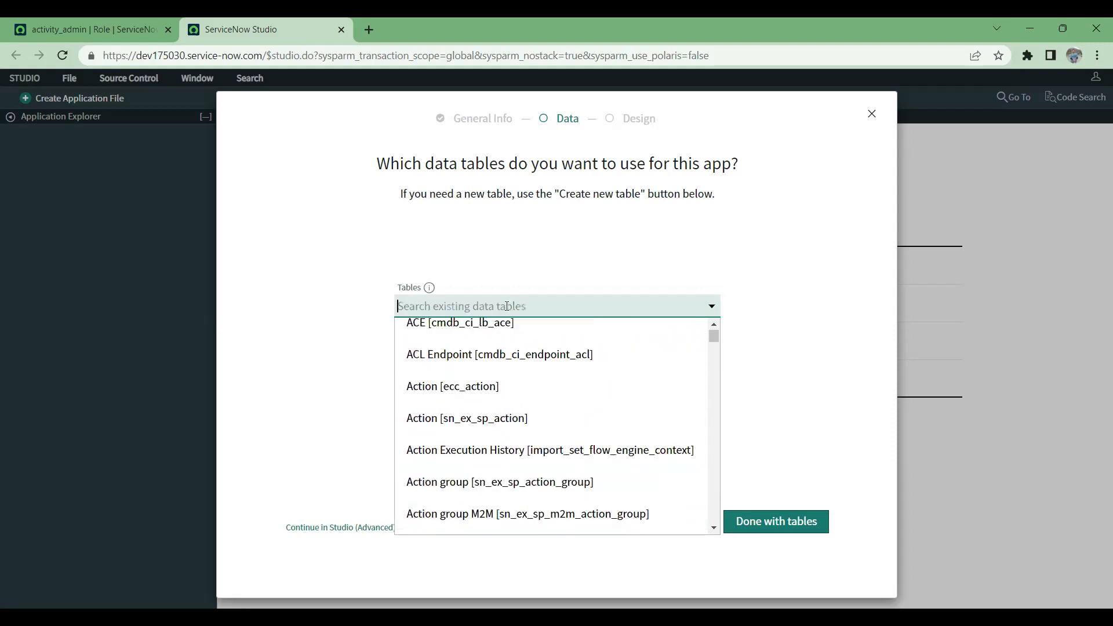
{"action": "type", "text": "group"}
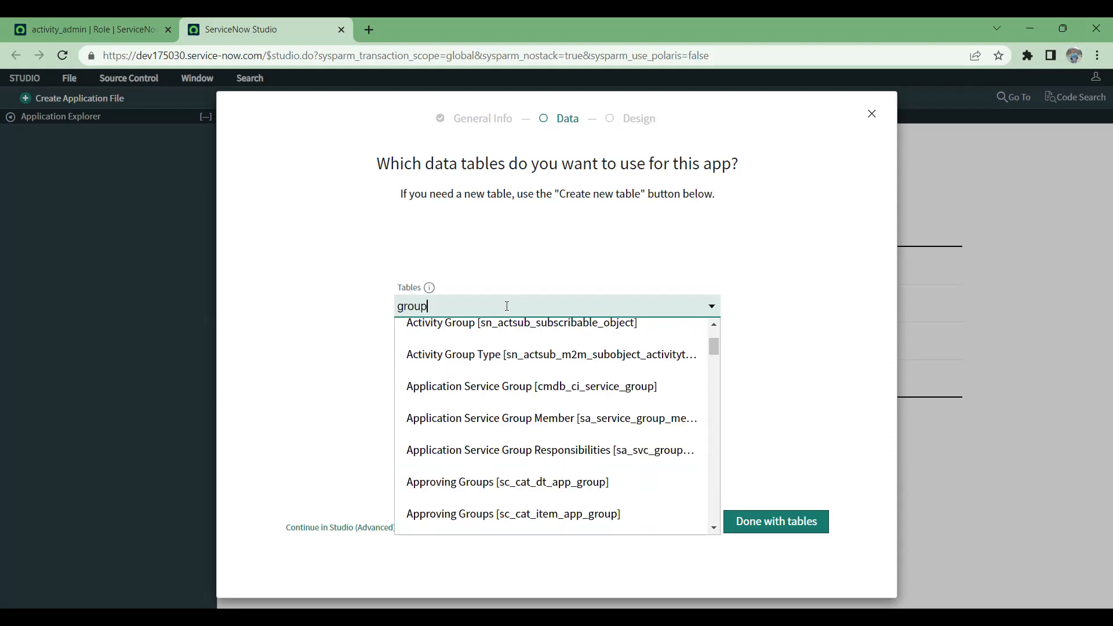
{"action": "scroll", "coordinate": [500, 414], "scroll_direction": "down", "scroll_amount": 2}
{"action": "scroll", "coordinate": [500, 410], "scroll_direction": "down", "scroll_amount": 5}
{"action": "scroll", "coordinate": [500, 409], "scroll_direction": "down", "scroll_amount": 2}
{"action": "scroll", "coordinate": [500, 409], "scroll_direction": "up", "scroll_amount": 10}
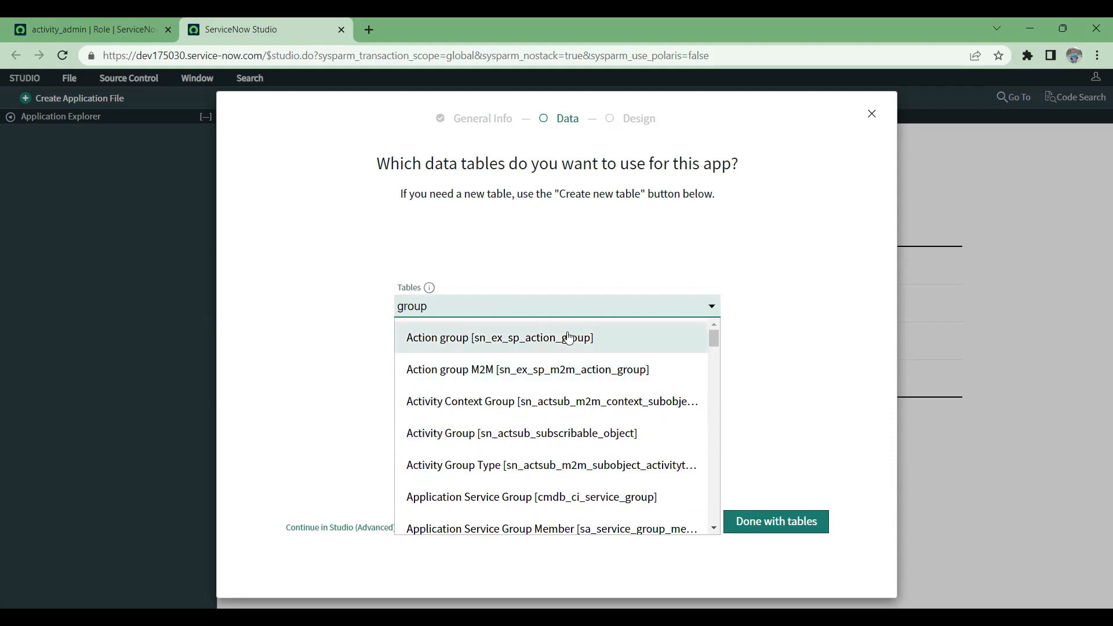
{"action": "left_click", "coordinate": [323, 296]}
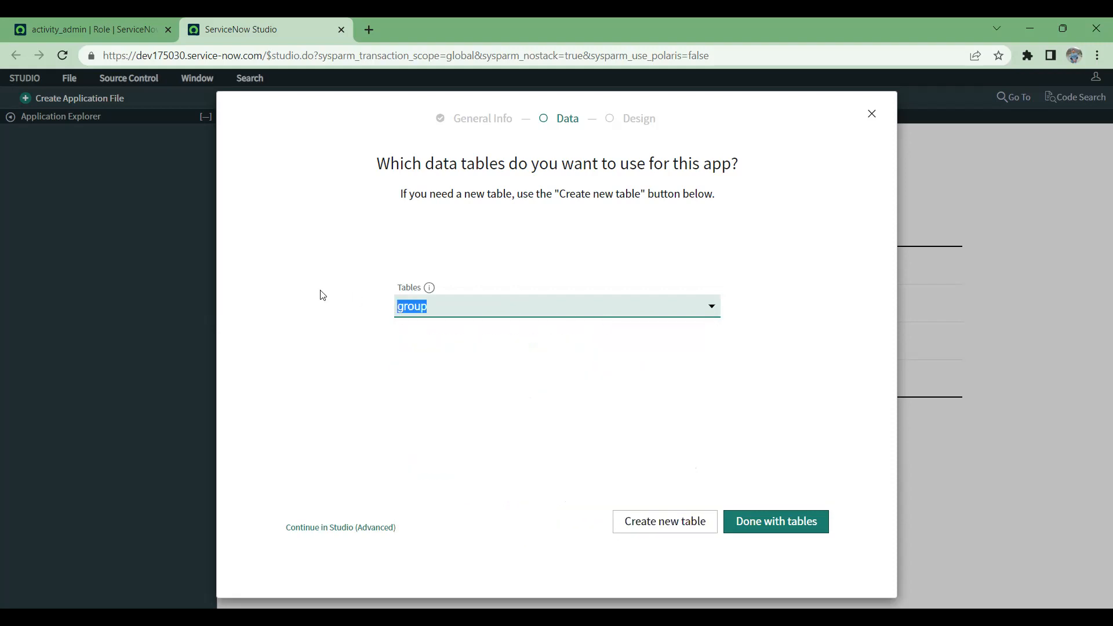
{"action": "key", "text": "BackSpace"}
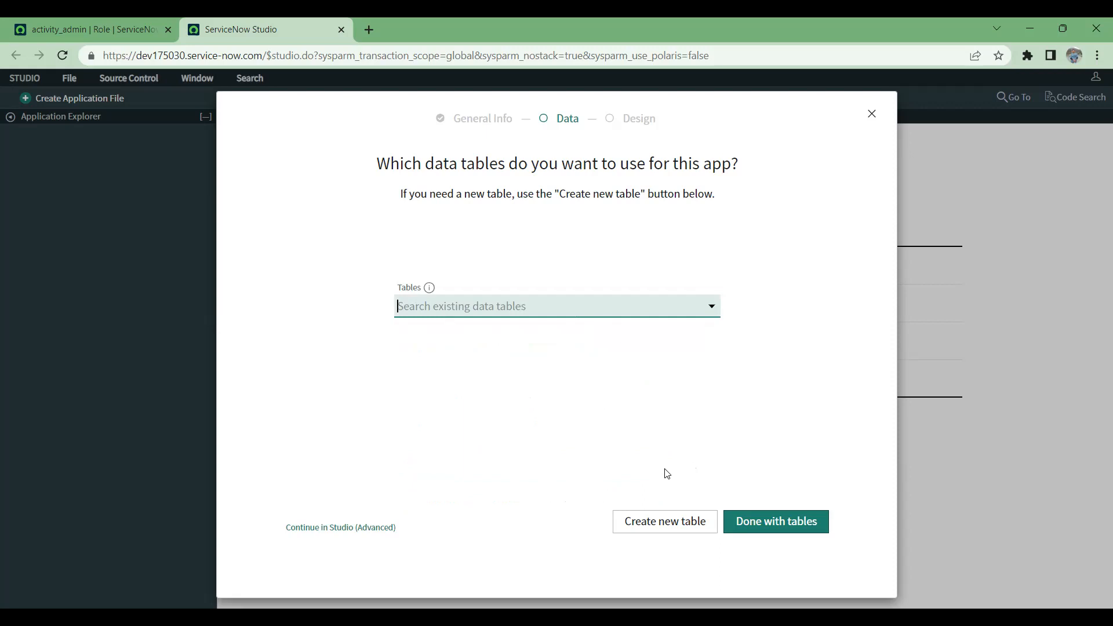
Step: Search the existing data tables for task, look through the matches, and clear the search
{"action": "left_click", "coordinate": [666, 526]}
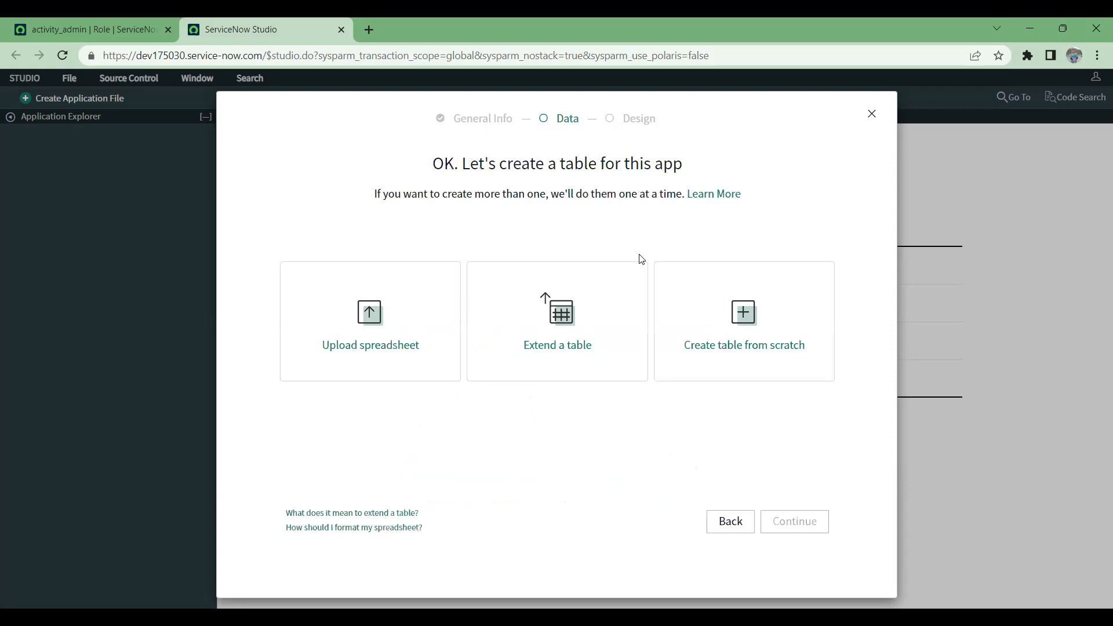
{"action": "left_click", "coordinate": [730, 521]}
{"action": "left_click", "coordinate": [473, 306]}
{"action": "type", "text": "task"}
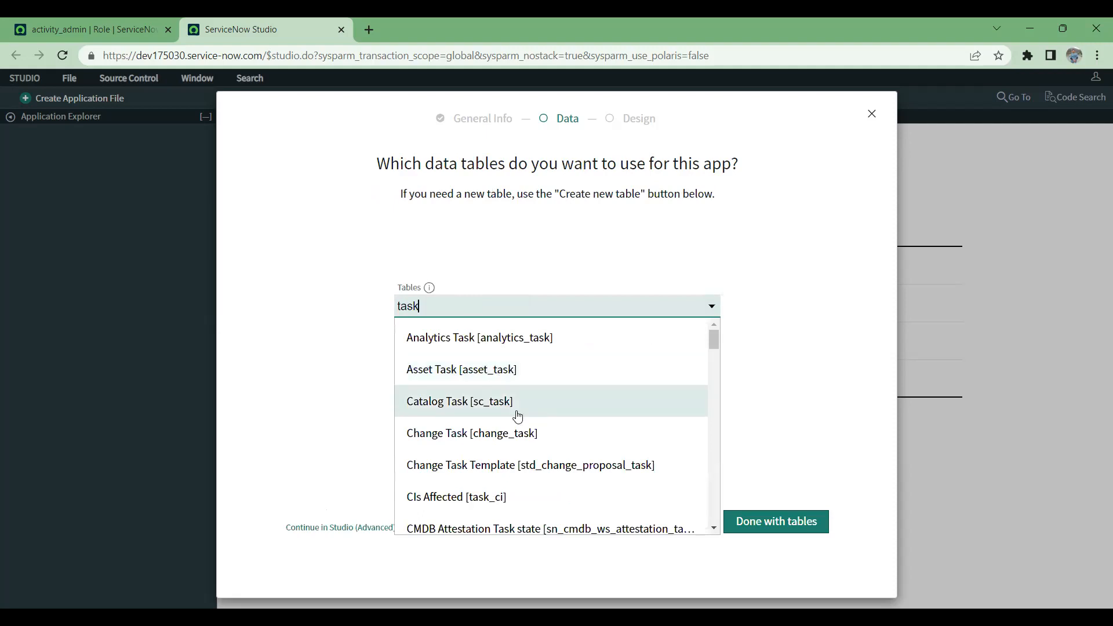
{"action": "scroll", "coordinate": [517, 416], "scroll_direction": "down", "scroll_amount": 4}
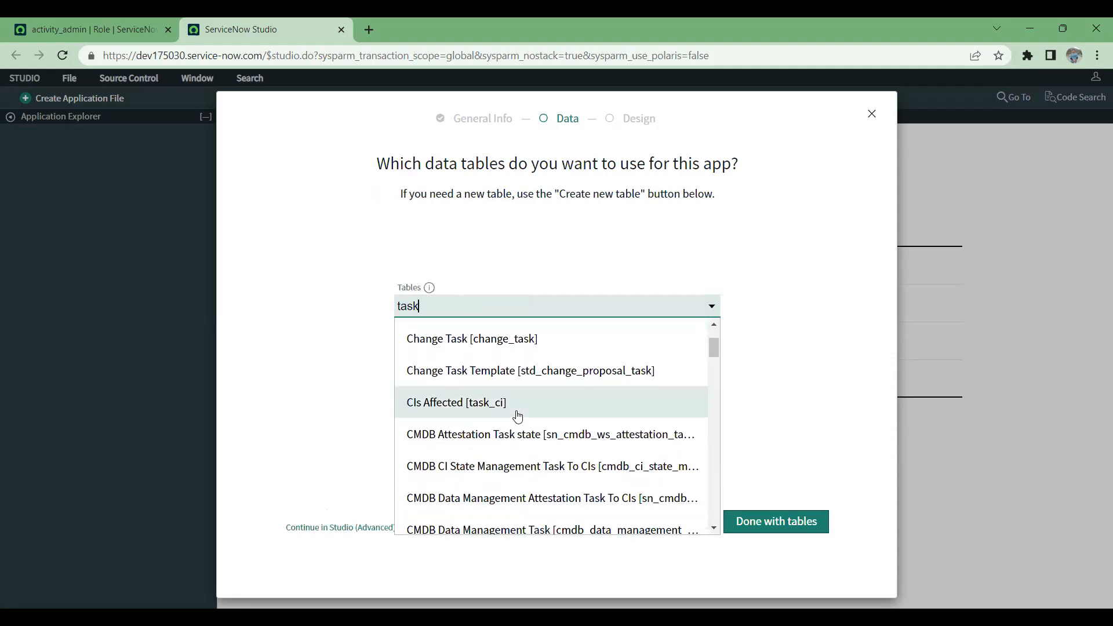
{"action": "scroll", "coordinate": [517, 416], "scroll_direction": "down", "scroll_amount": 5}
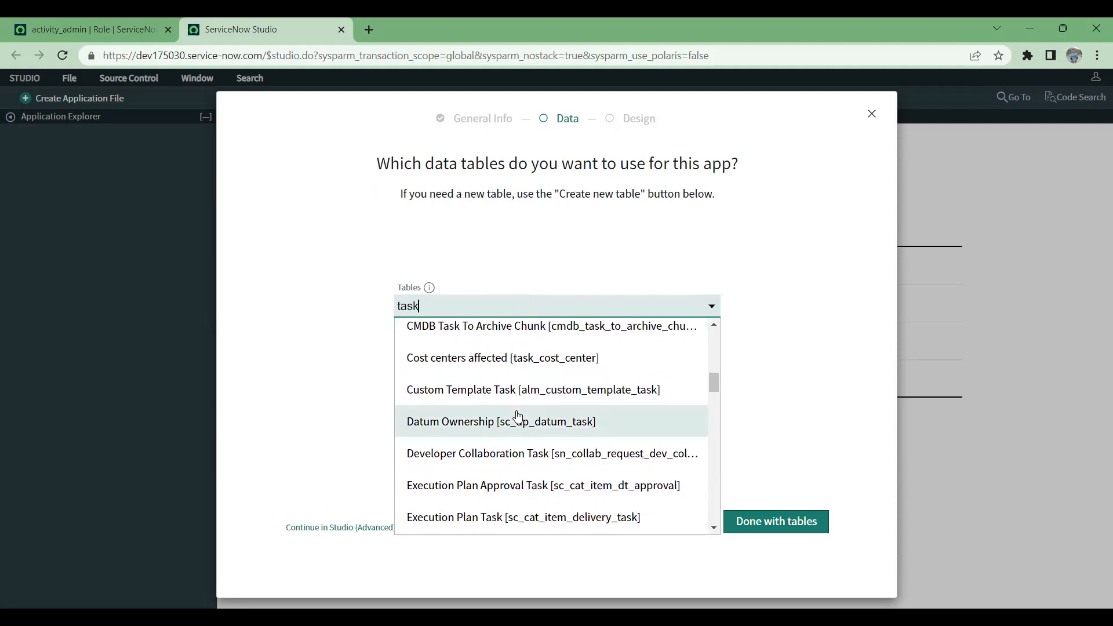
{"action": "scroll", "coordinate": [517, 416], "scroll_direction": "down", "scroll_amount": 10}
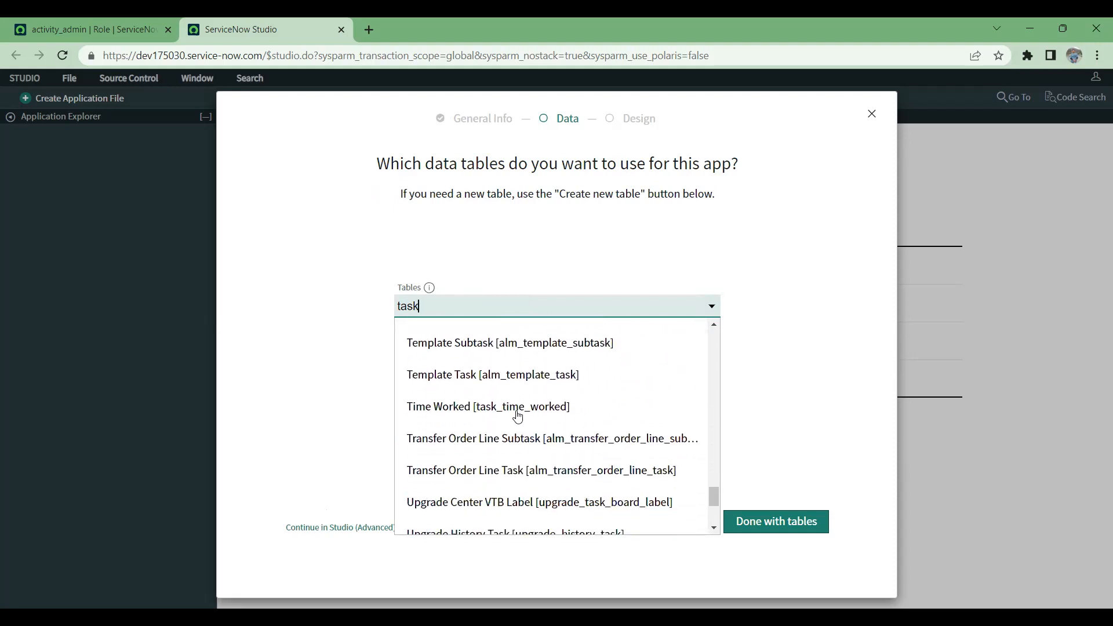
{"action": "scroll", "coordinate": [518, 416], "scroll_direction": "up", "scroll_amount": 6}
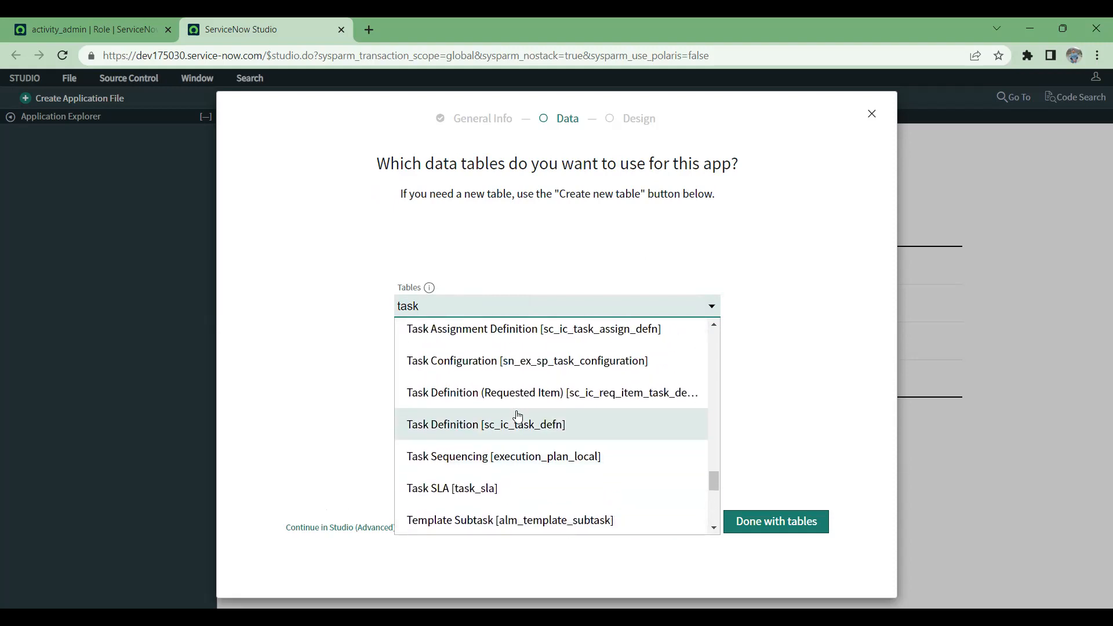
{"action": "scroll", "coordinate": [518, 416], "scroll_direction": "up", "scroll_amount": 1}
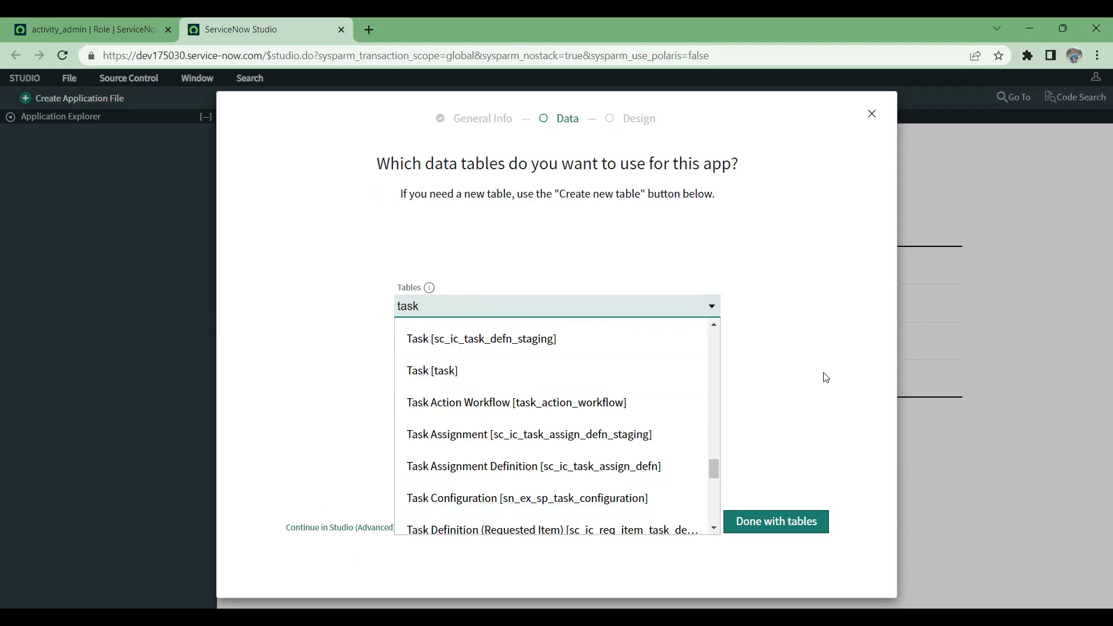
{"action": "key", "text": "BackSpace"}
{"action": "key", "text": "BackSpace"}
{"action": "key", "text": "BackSpace"}
{"action": "key", "text": "BackSpace"}
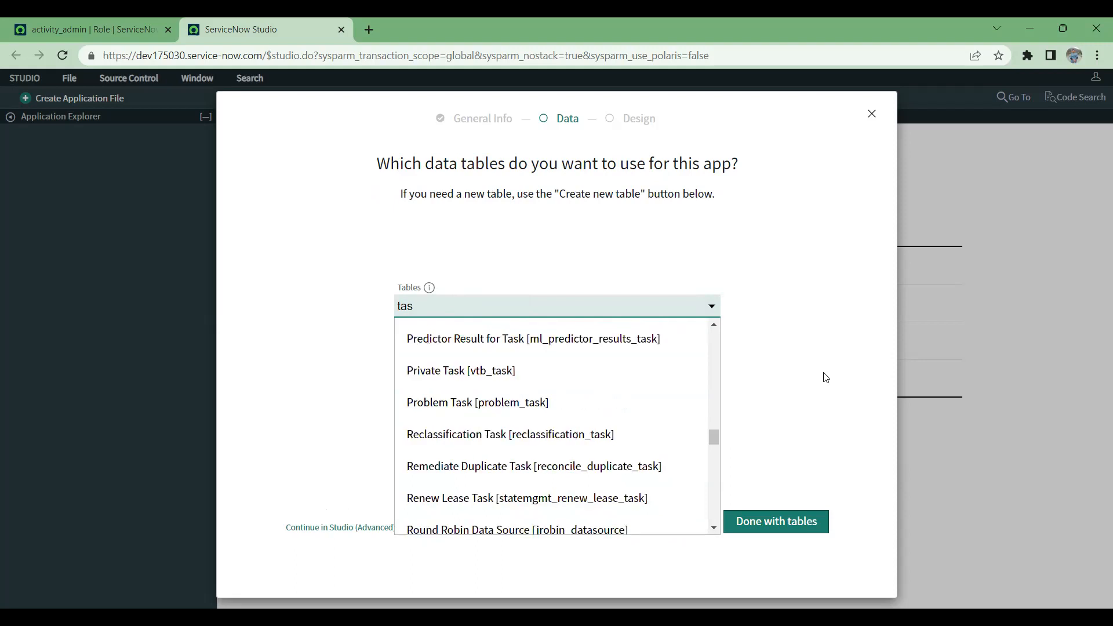
Step: Search the existing data tables for inciden and clear the search
{"action": "type", "text": "inciden"}
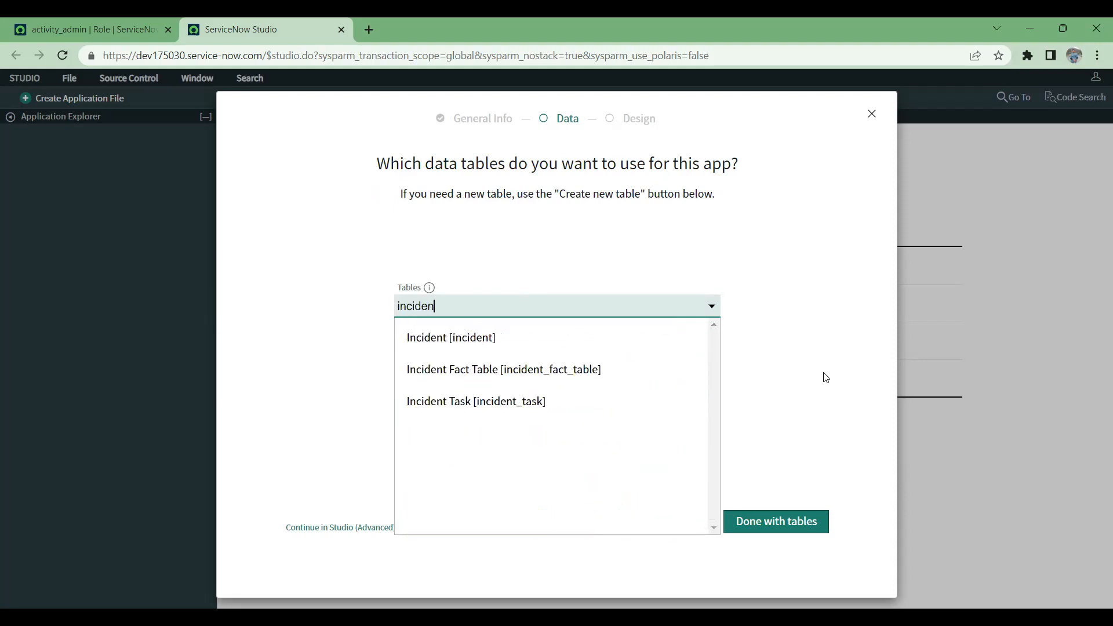
{"action": "key", "text": "BackSpace"}
{"action": "key", "text": "BackSpace"}
{"action": "key", "text": "BackSpace"}
{"action": "key", "text": "BackSpace"}
{"action": "key", "text": "BackSpace"}
{"action": "key", "text": "BackSpace"}
{"action": "key", "text": "BackSpace"}
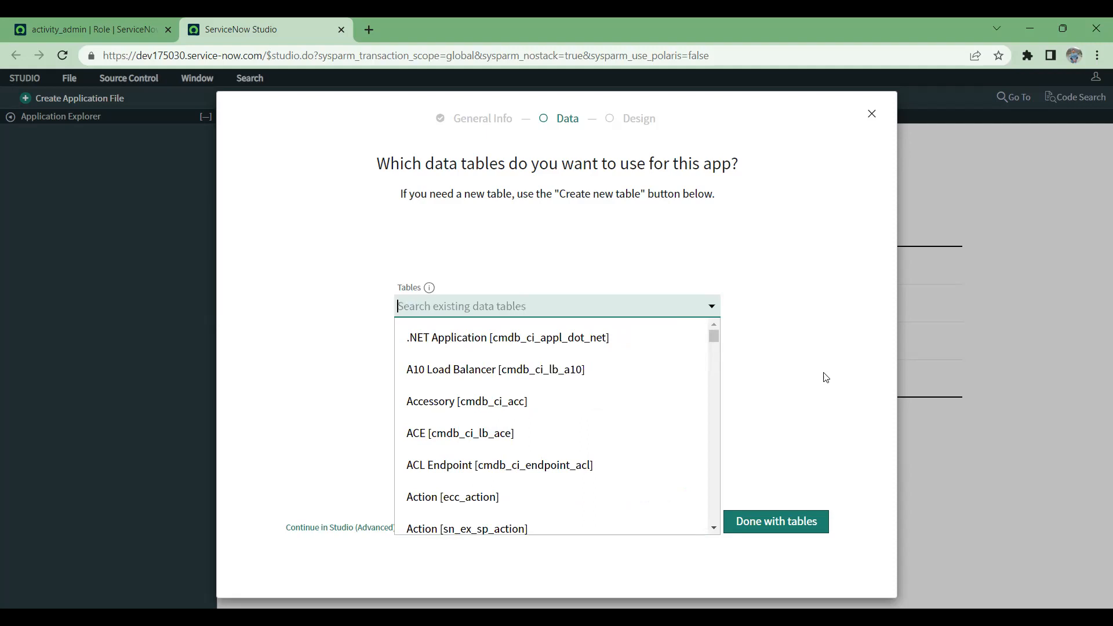
Step: Search the existing data tables for sys_user, look through the group and user tables, and clear the search
{"action": "type", "text": "sys"}
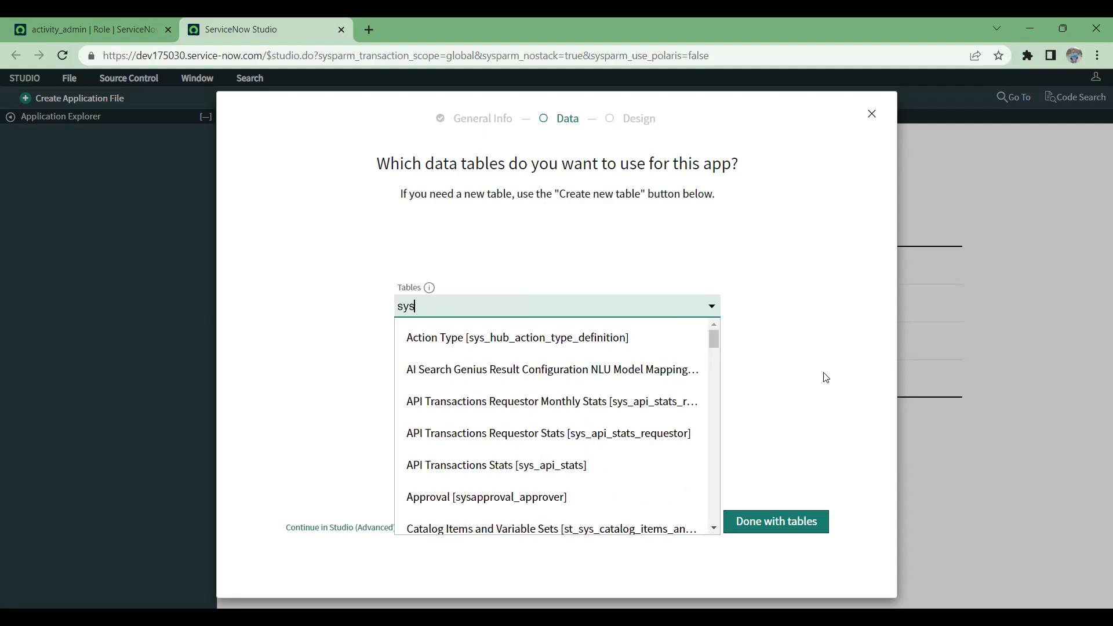
{"action": "type", "text": "_user"}
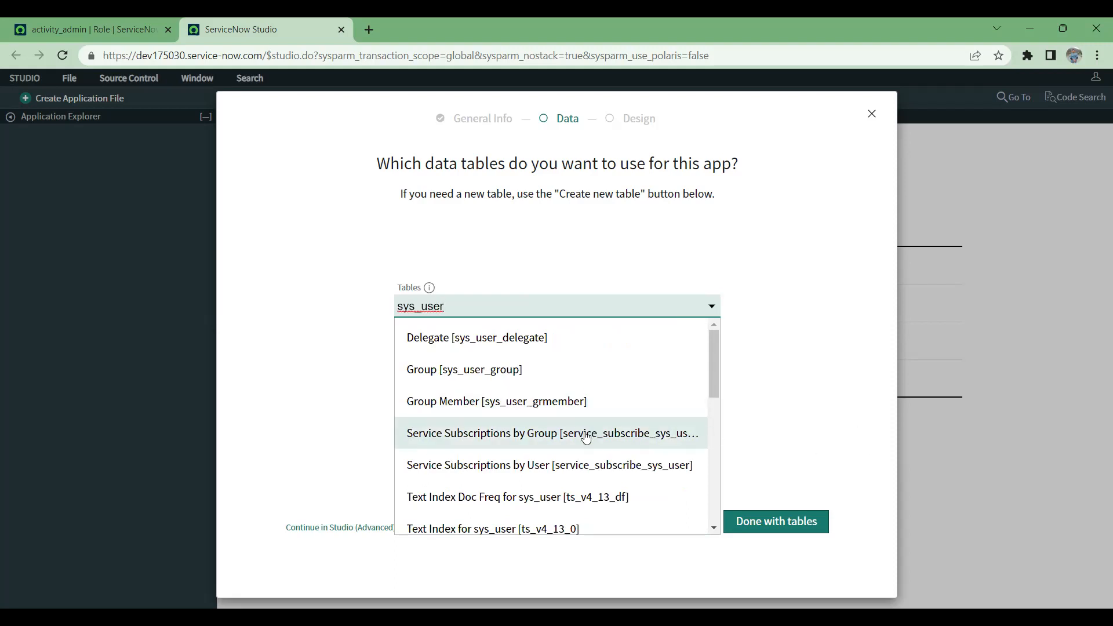
{"action": "scroll", "coordinate": [585, 438], "scroll_direction": "down", "scroll_amount": 1}
{"action": "scroll", "coordinate": [586, 458], "scroll_direction": "up", "scroll_amount": 1}
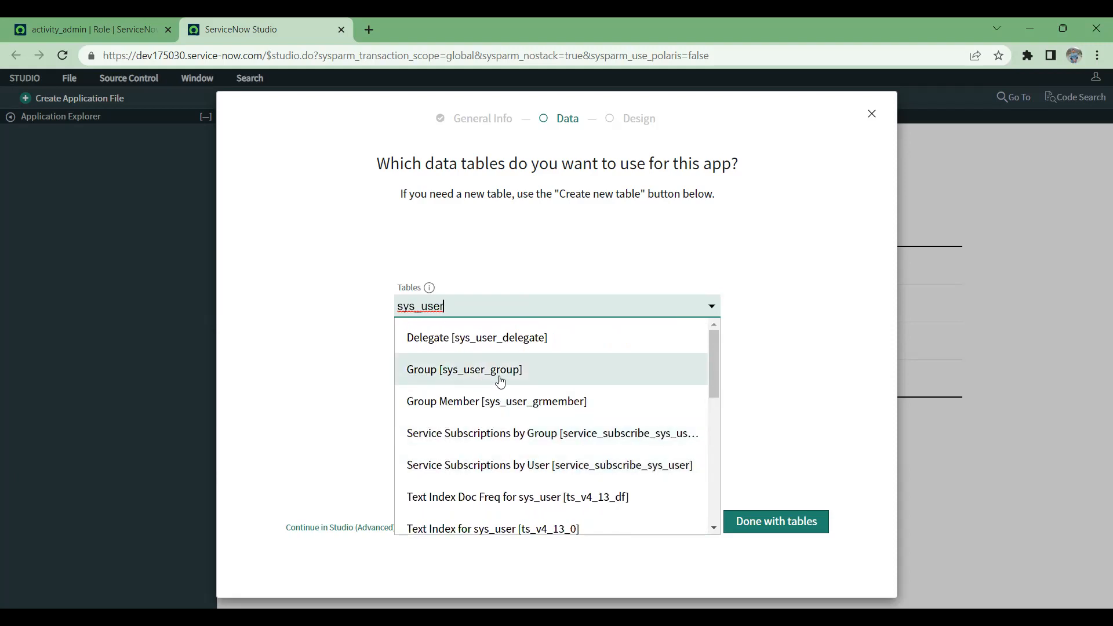
{"action": "scroll", "coordinate": [501, 386], "scroll_direction": "down", "scroll_amount": 4}
{"action": "scroll", "coordinate": [503, 389], "scroll_direction": "down", "scroll_amount": 9}
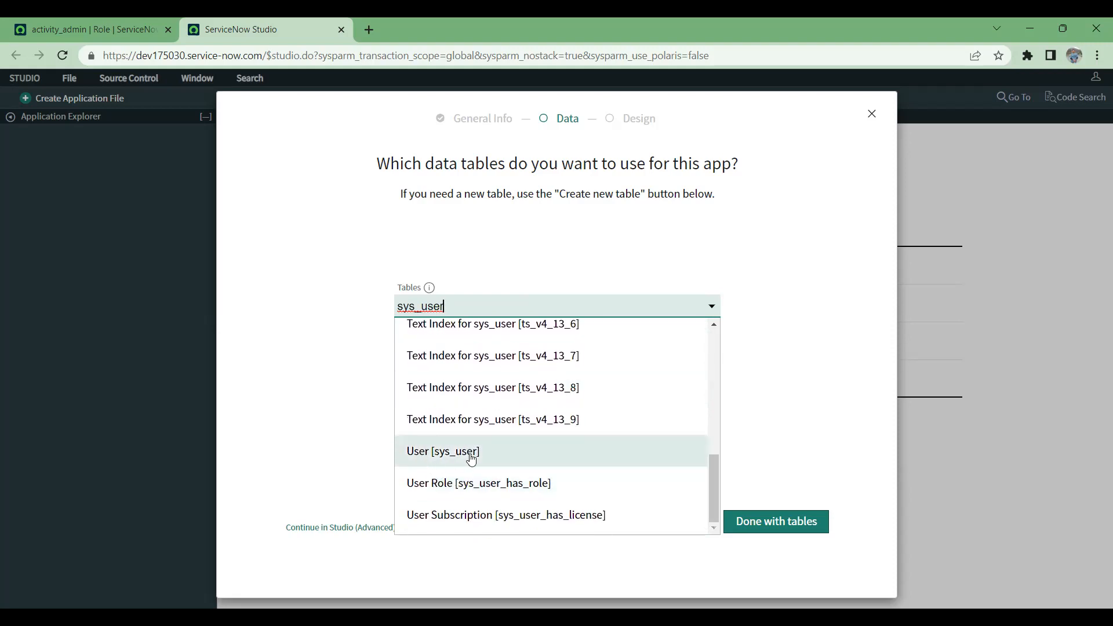
{"action": "scroll", "coordinate": [539, 393], "scroll_direction": "up", "scroll_amount": 10}
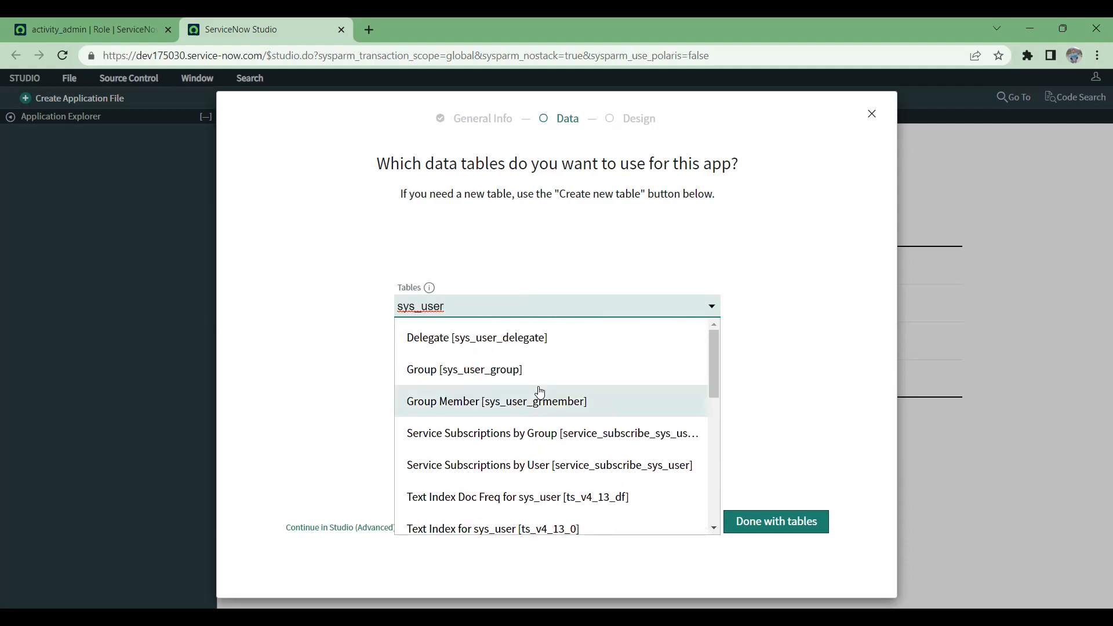
{"action": "scroll", "coordinate": [539, 392], "scroll_direction": "down", "scroll_amount": 10}
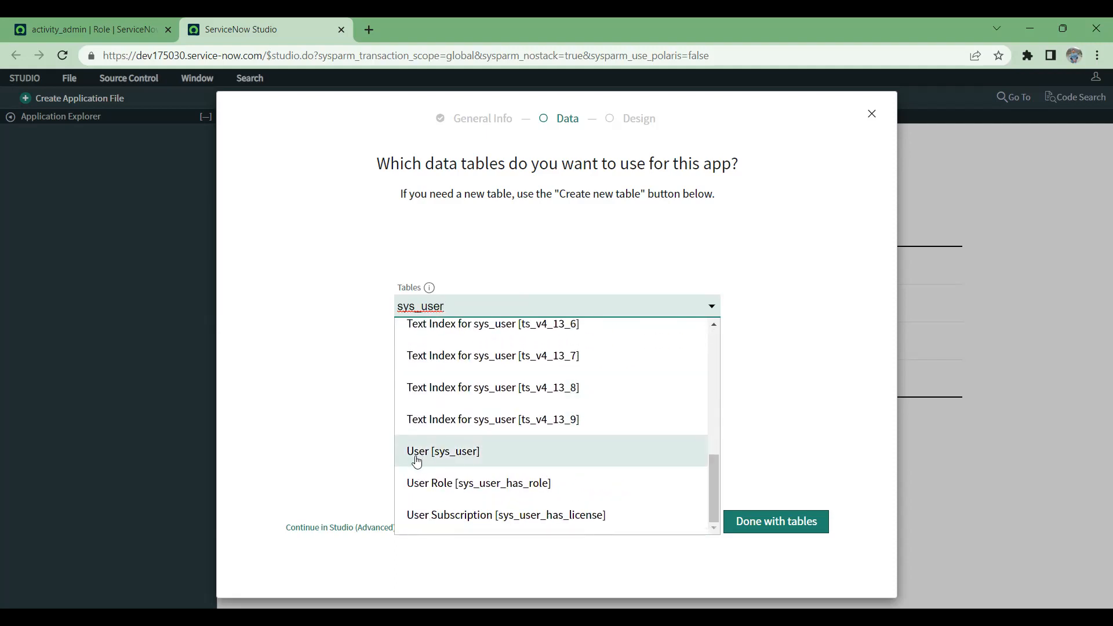
{"action": "scroll", "coordinate": [416, 461], "scroll_direction": "up", "scroll_amount": 10}
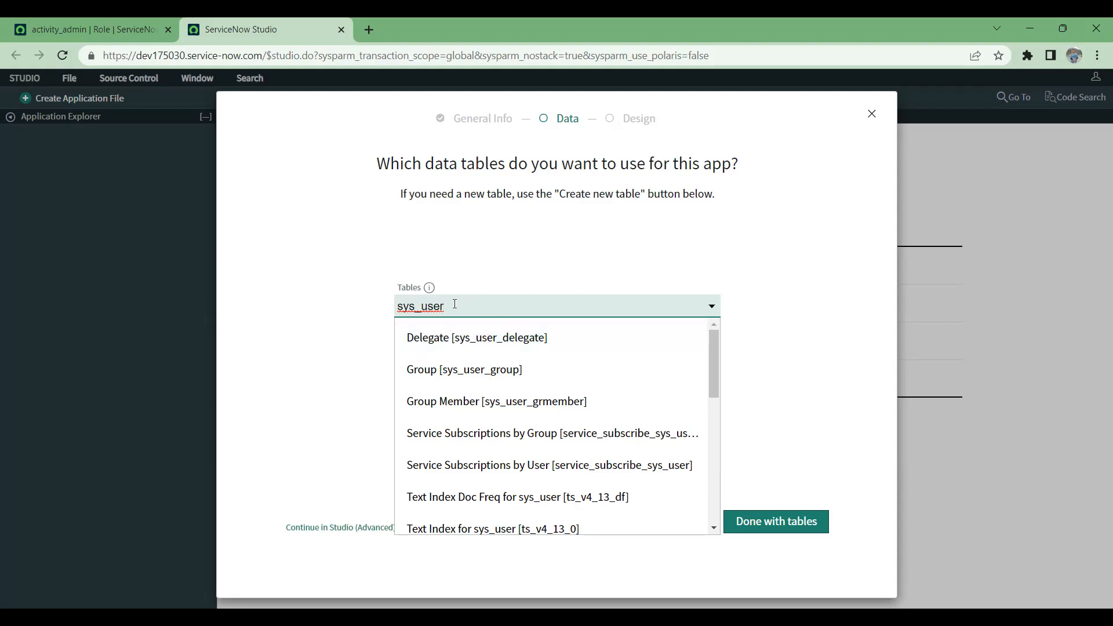
{"action": "left_click_drag", "start_coordinate": [455, 304], "coordinate": [352, 308]}
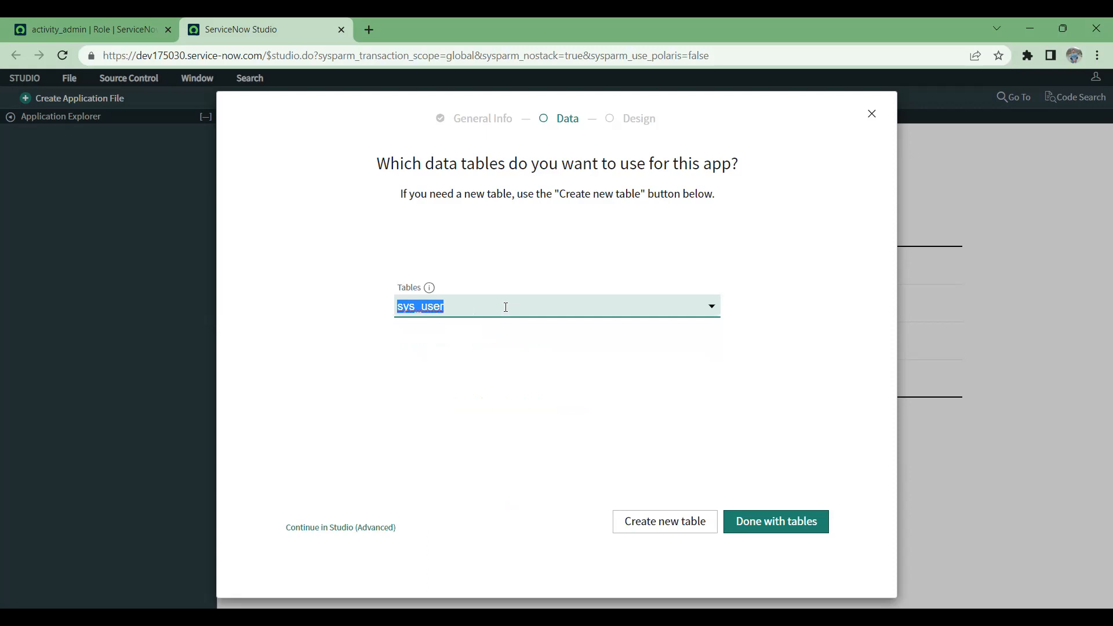
{"action": "key", "text": "BackSpace"}
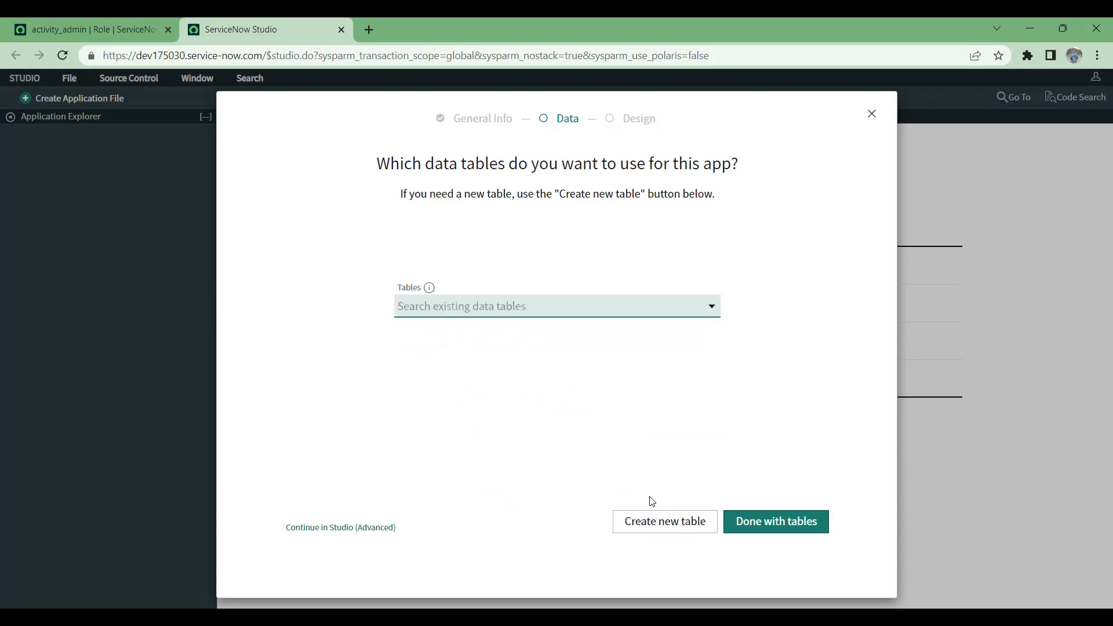
Step: Start a new data table for the app, created from scratch
{"action": "left_click", "coordinate": [666, 525]}
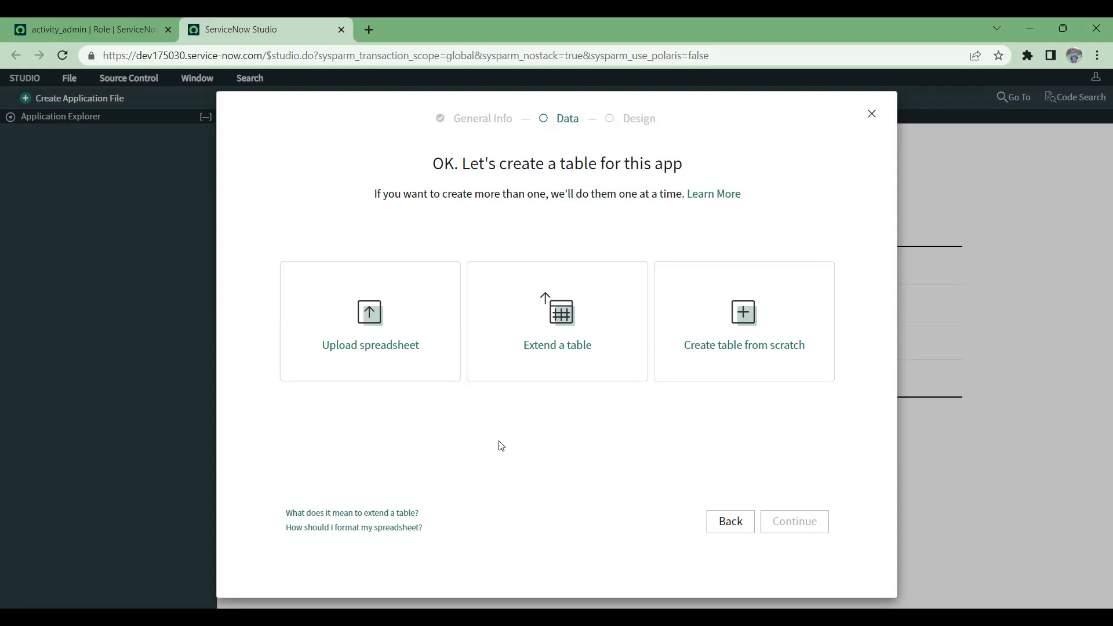
{"action": "left_click", "coordinate": [778, 350]}
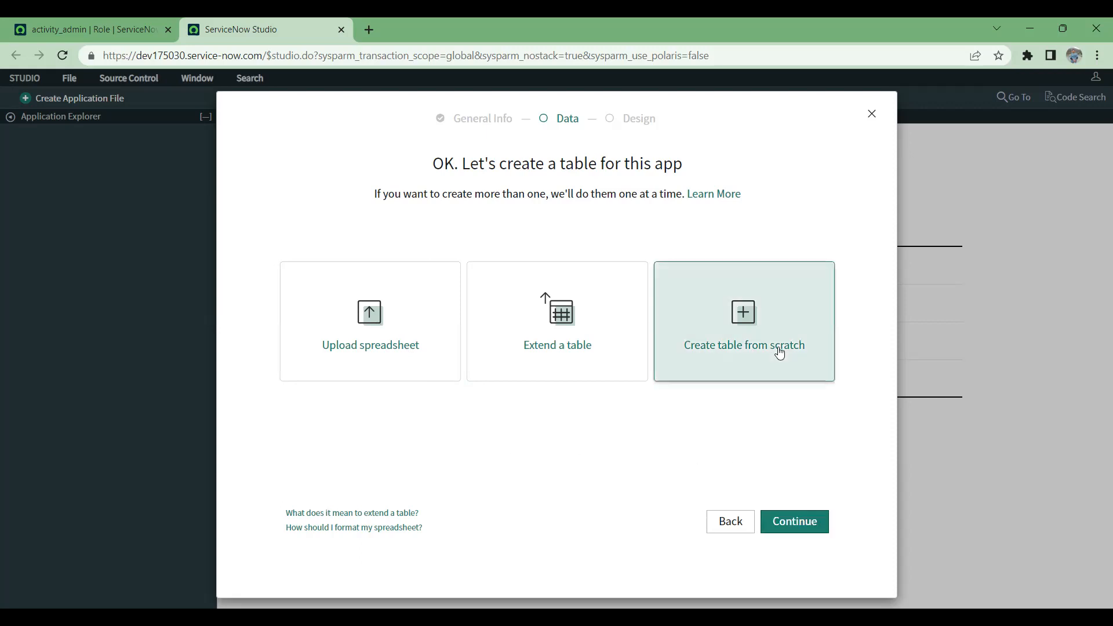
{"action": "left_click", "coordinate": [811, 527]}
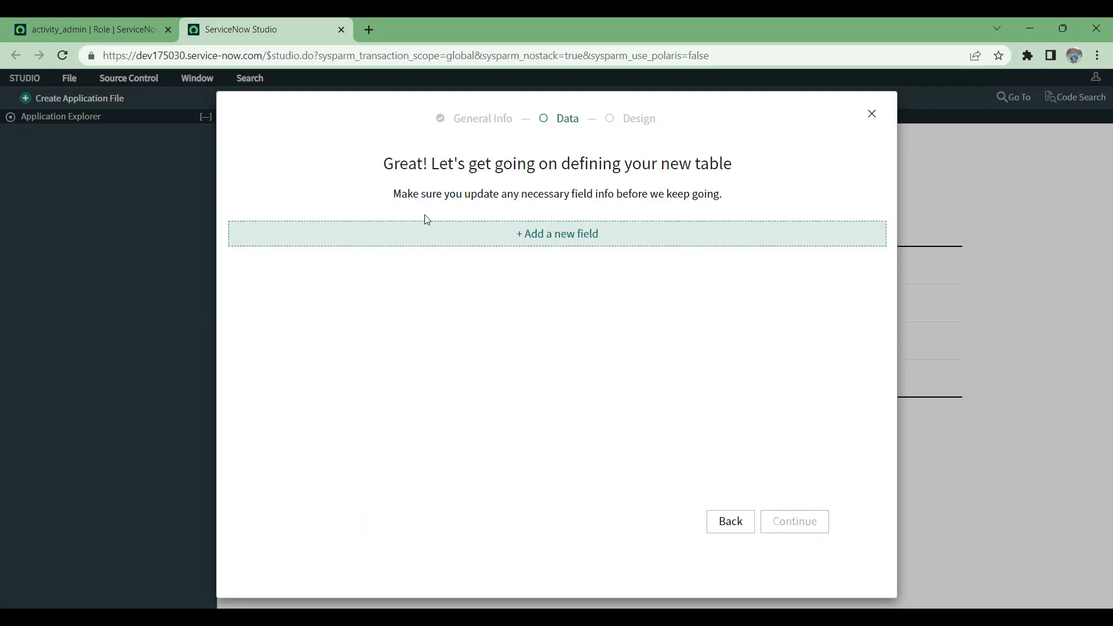
{"action": "left_click", "coordinate": [79, 19]}
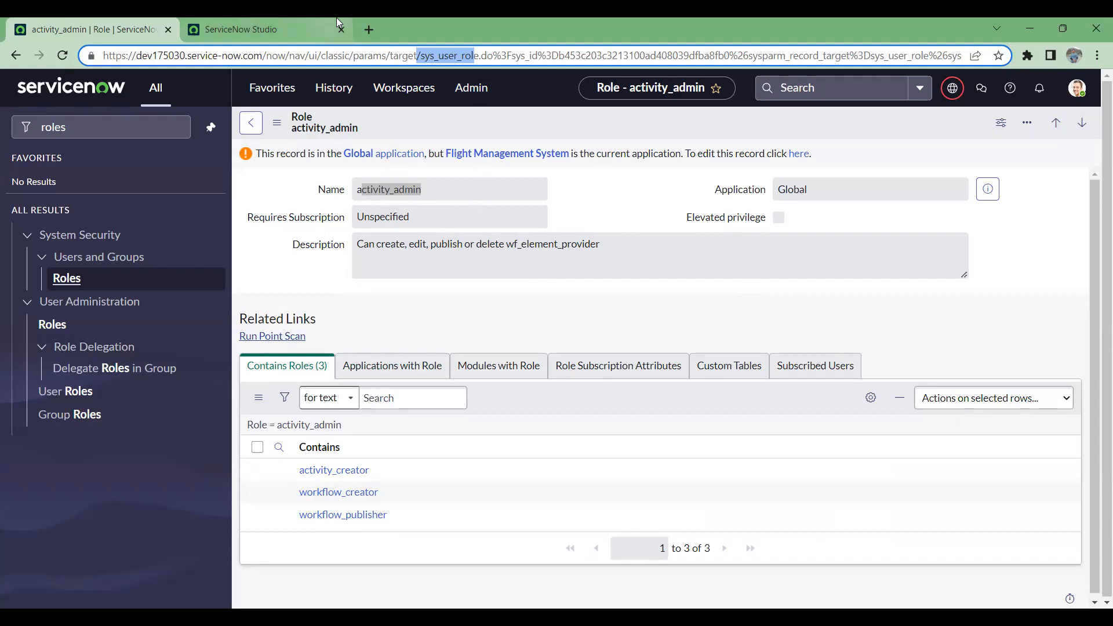
{"action": "right_click", "coordinate": [311, 19]}
{"action": "left_click", "coordinate": [228, 21]}
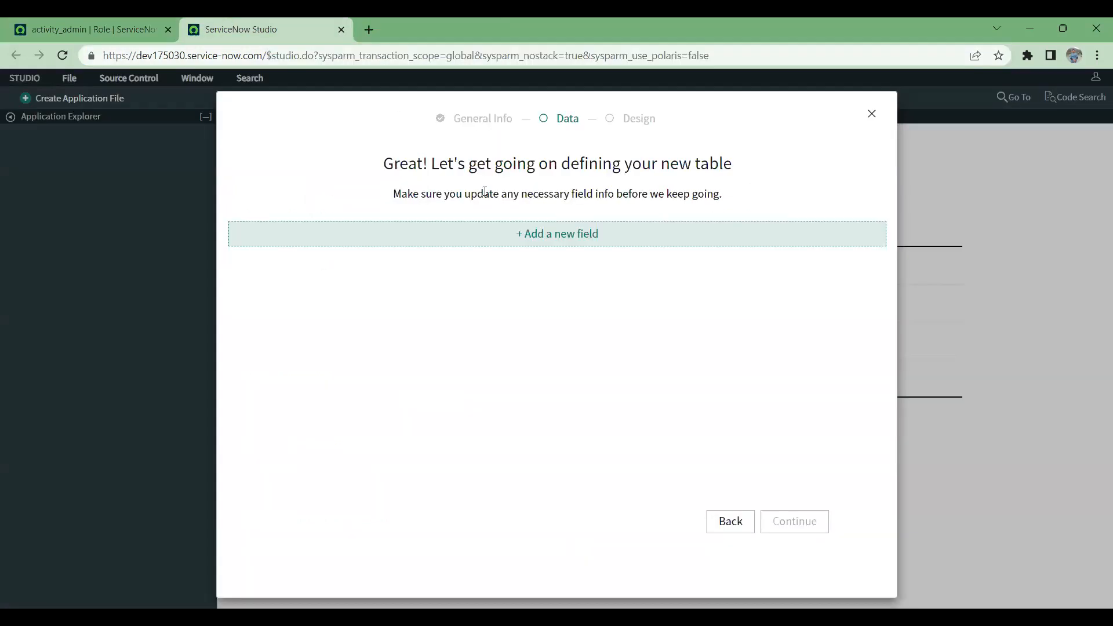
Step: Add a first field to the new table with the label Flight Number
{"action": "left_click", "coordinate": [535, 248]}
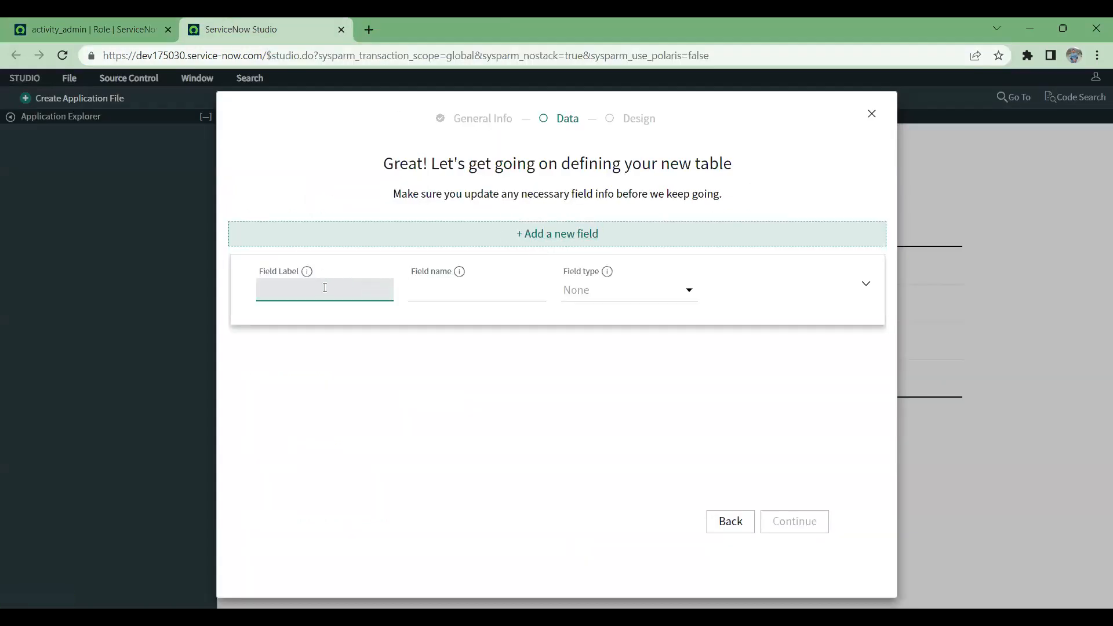
{"action": "type", "text": "FLight"}
{"action": "key", "text": "BackSpace"}
{"action": "key", "text": "BackSpace"}
{"action": "key", "text": "BackSpace"}
{"action": "key", "text": "BackSpace"}
{"action": "key", "text": "BackSpace"}
{"action": "type", "text": "ligt"}
{"action": "key", "text": "BackSpace"}
{"action": "key", "text": "BackSpace"}
{"action": "type", "text": "ht Number"}
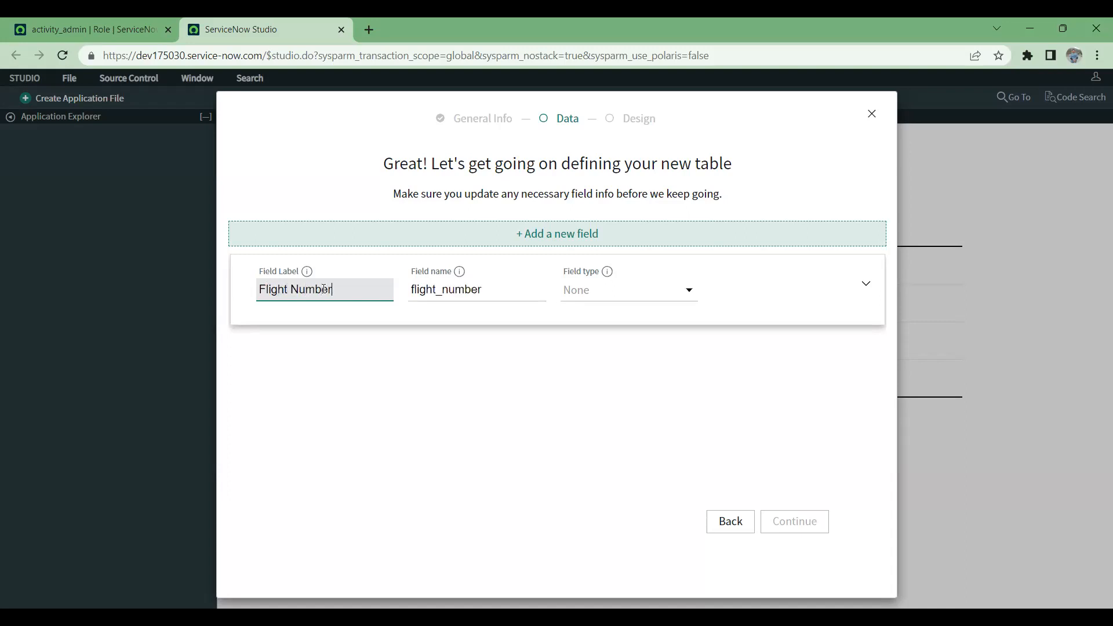
Step: Set the Flight Number field's type to Integer and make the field mandatory
{"action": "left_click", "coordinate": [662, 292]}
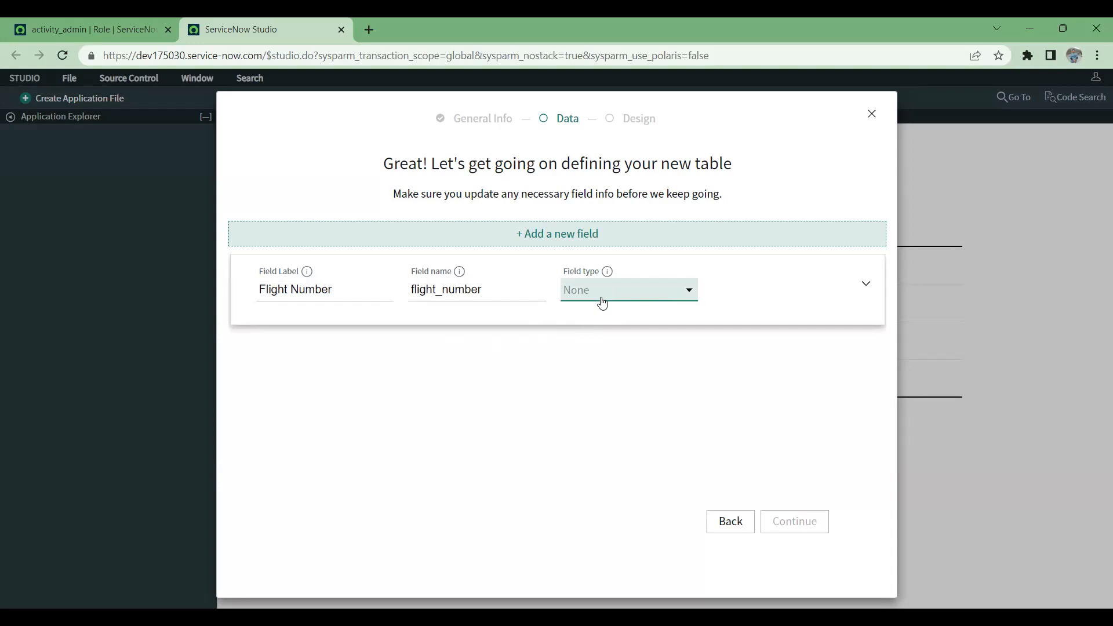
{"action": "left_click", "coordinate": [599, 474]}
{"action": "left_click", "coordinate": [865, 284]}
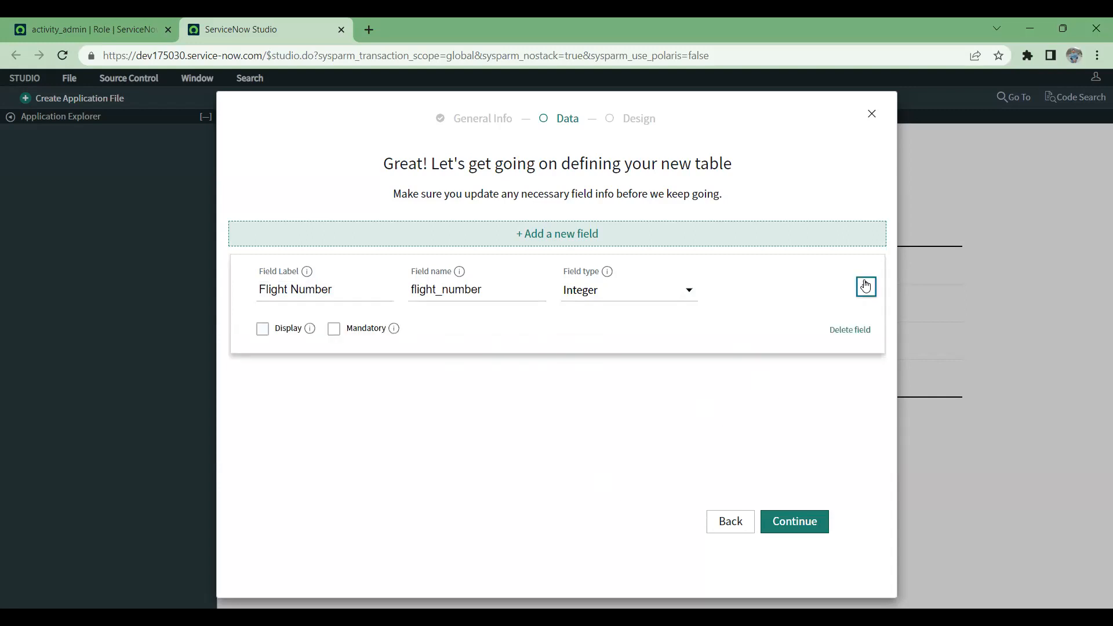
{"action": "left_click", "coordinate": [335, 330]}
{"action": "left_click", "coordinate": [865, 284]}
Step: Add a second field labelled Flight Group and set its type to Reference
{"action": "left_click", "coordinate": [542, 234]}
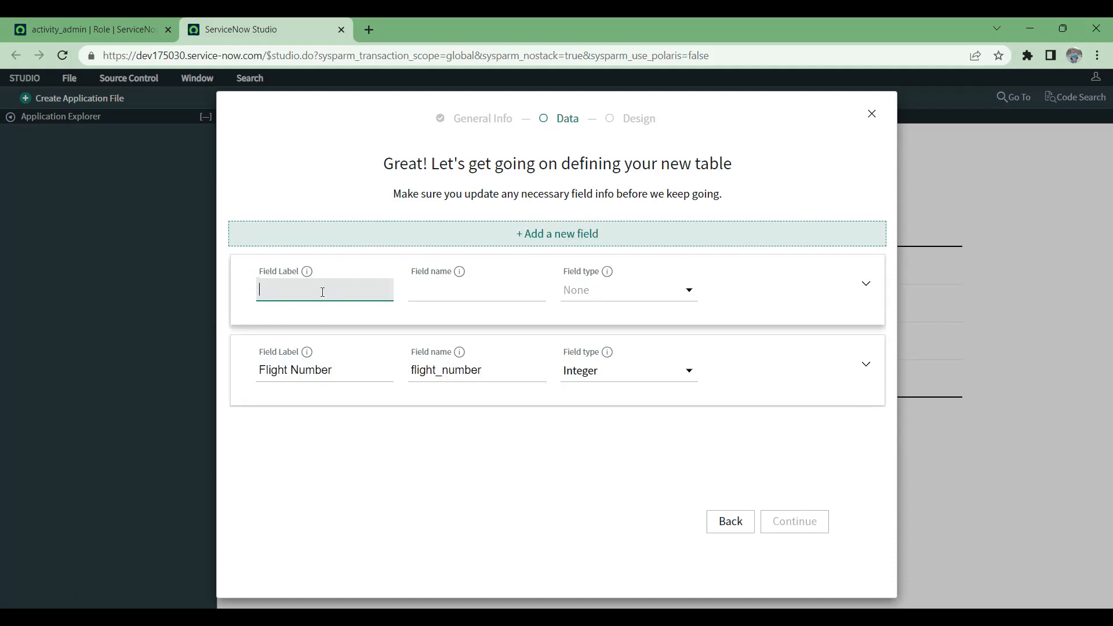
{"action": "type", "text": "Flight Group"}
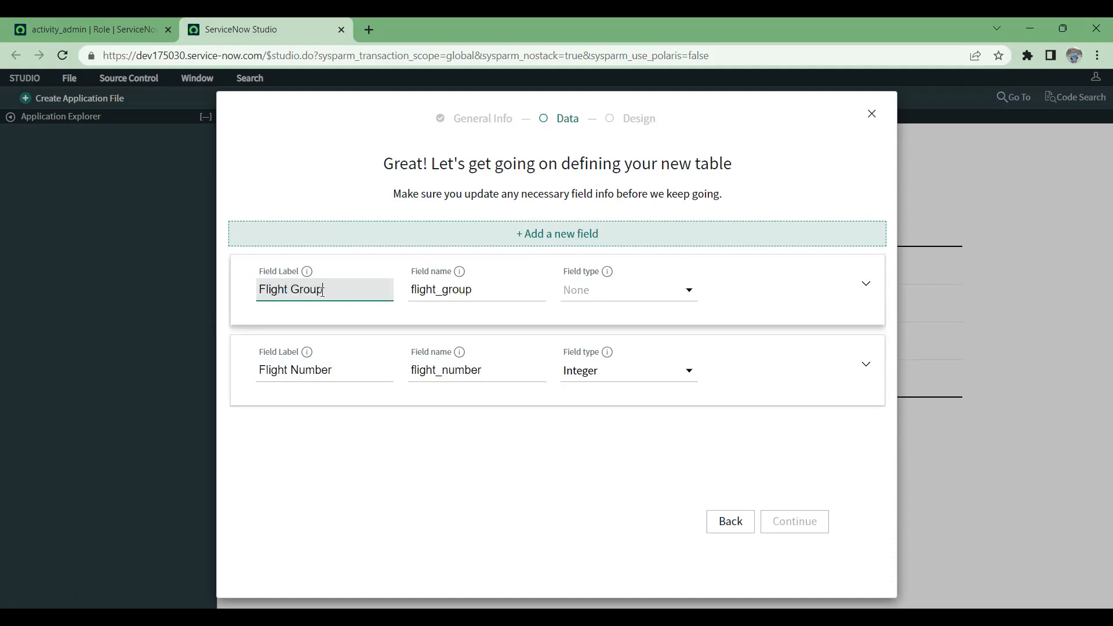
{"action": "left_click", "coordinate": [685, 296]}
{"action": "key", "text": "r"}
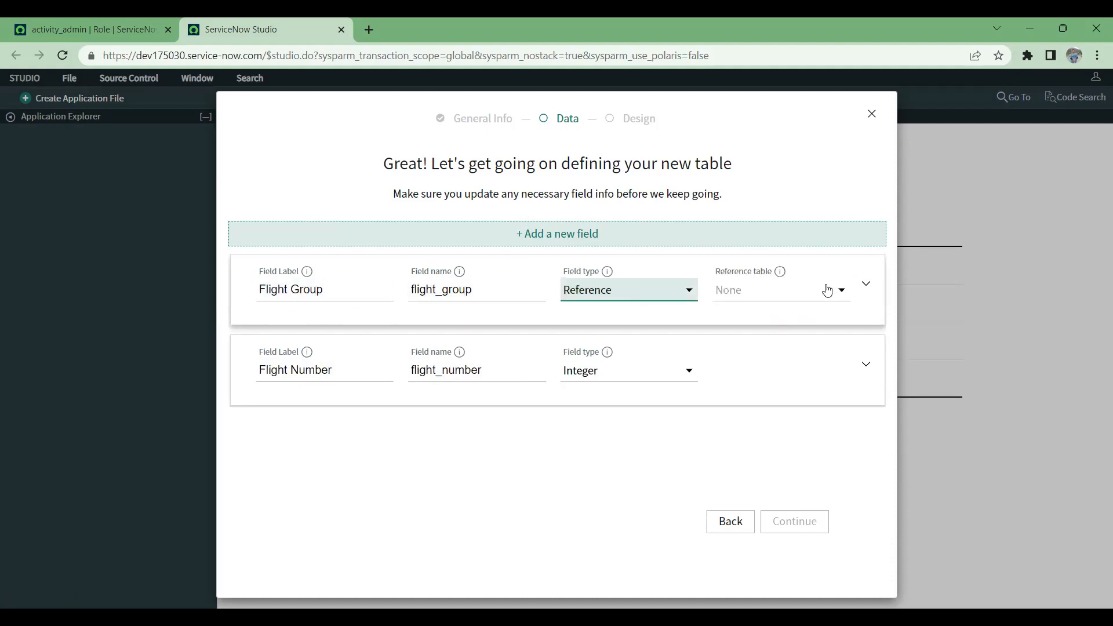
Step: Set the Flight Group field's reference table to Group [cmdb_ci_group]
{"action": "left_click", "coordinate": [821, 296]}
{"action": "type", "text": "sys_audit"}
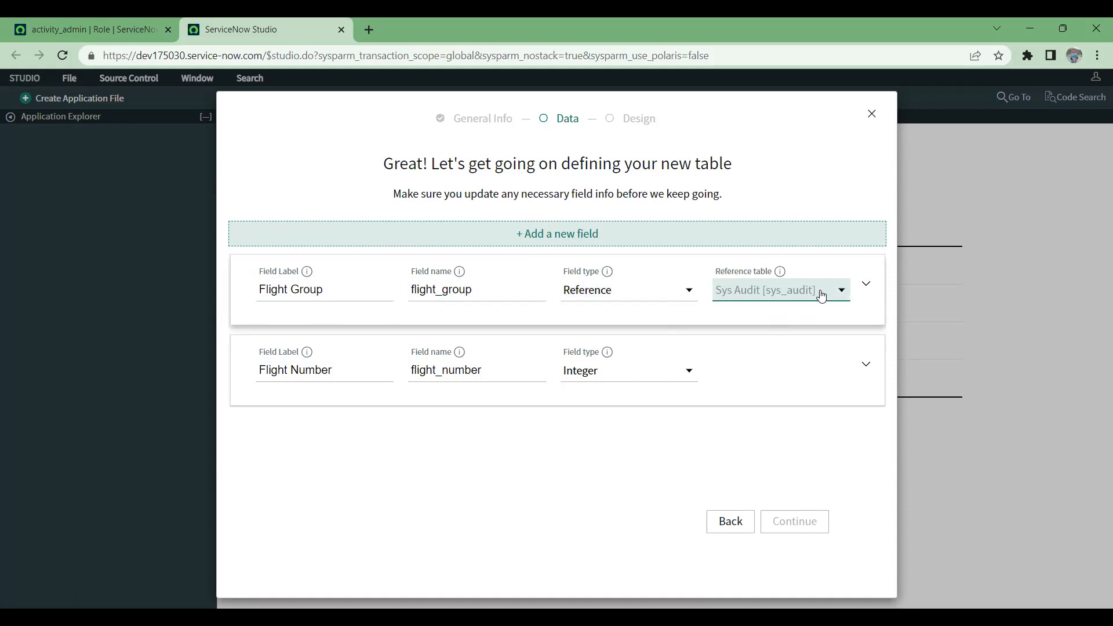
{"action": "type", "text": "j"}
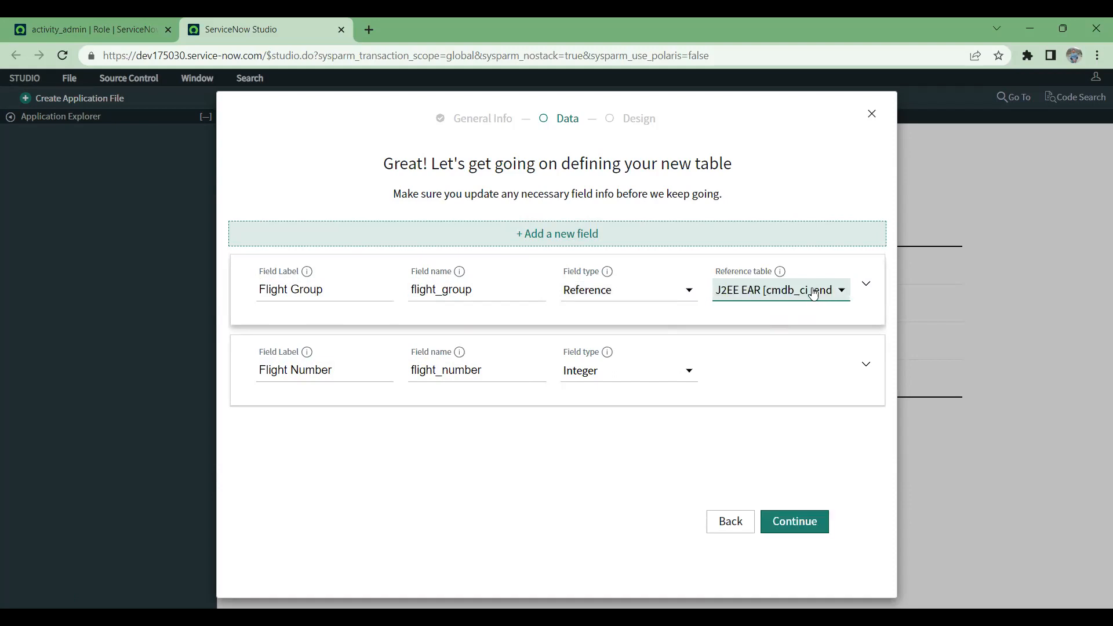
{"action": "type", "text": "g"}
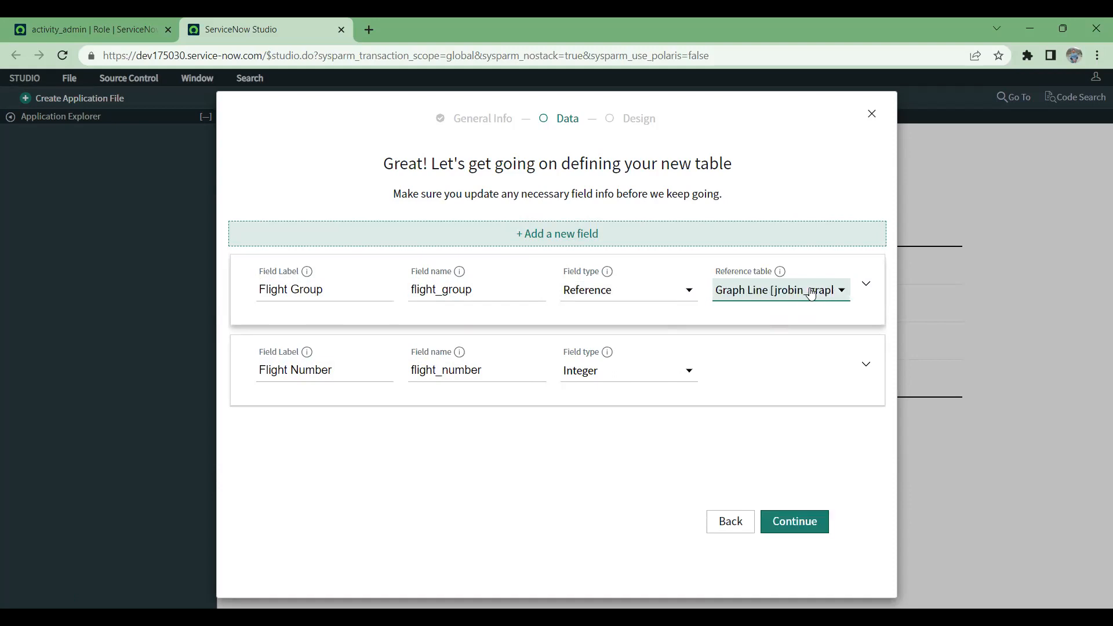
{"action": "type", "text": "gg"}
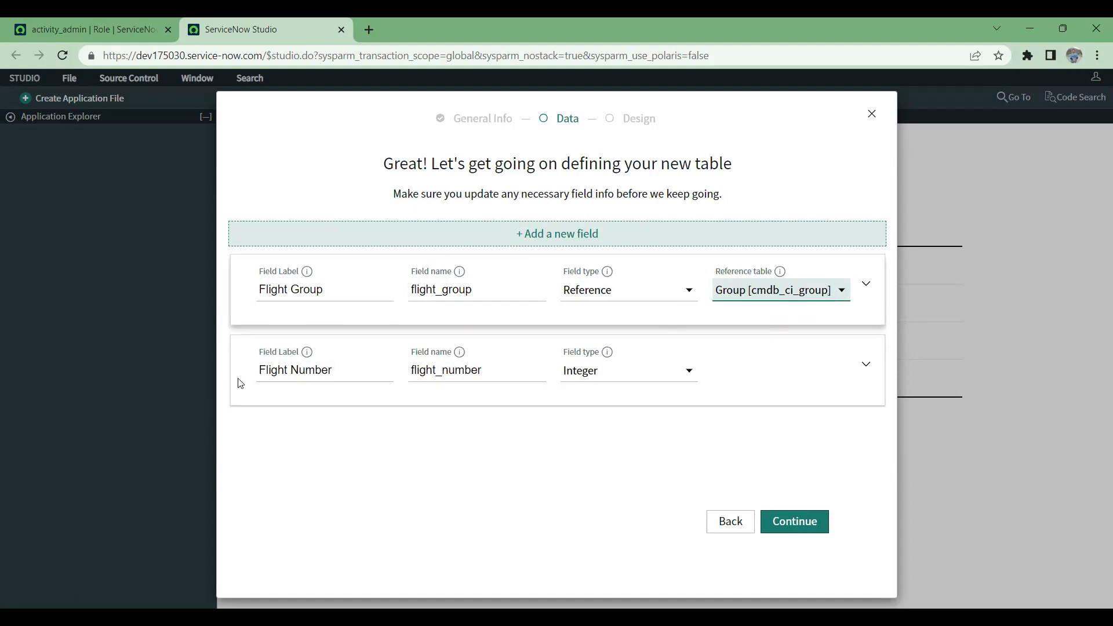
Step: Change the Flight Group field's reference table to Group [sys_user_group] and add a third field labelled Flight Assigned to Person
{"action": "key", "text": "g"}
{"action": "left_click", "coordinate": [541, 235]}
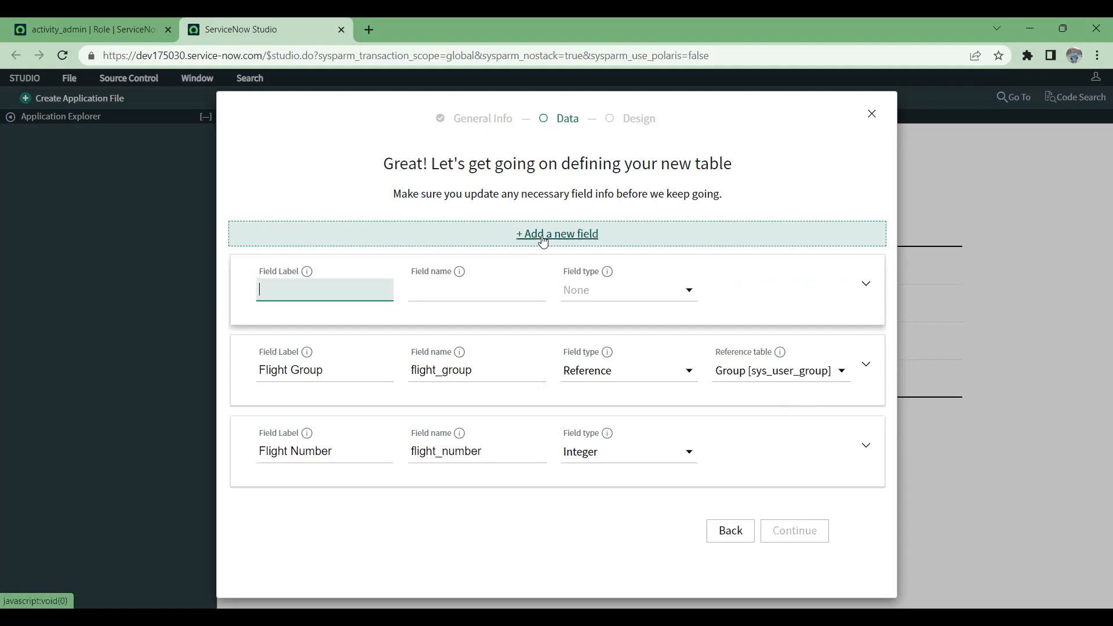
{"action": "type", "text": "A"}
{"action": "key", "text": "BackSpace"}
{"action": "type", "text": "Flight Assigned"}
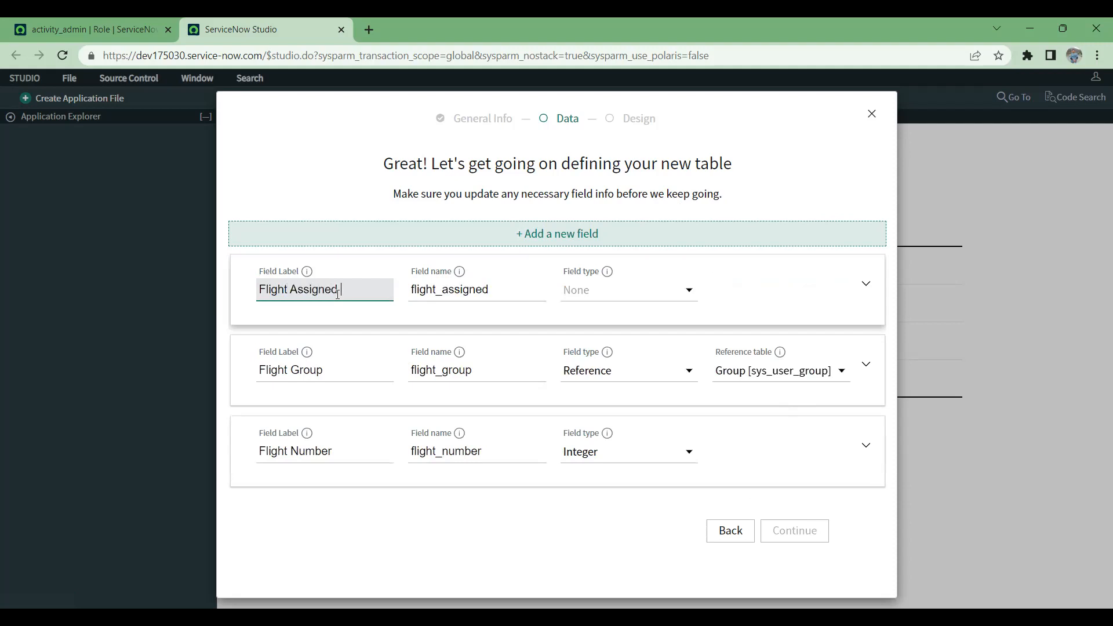
{"action": "type", "text": " to Person"}
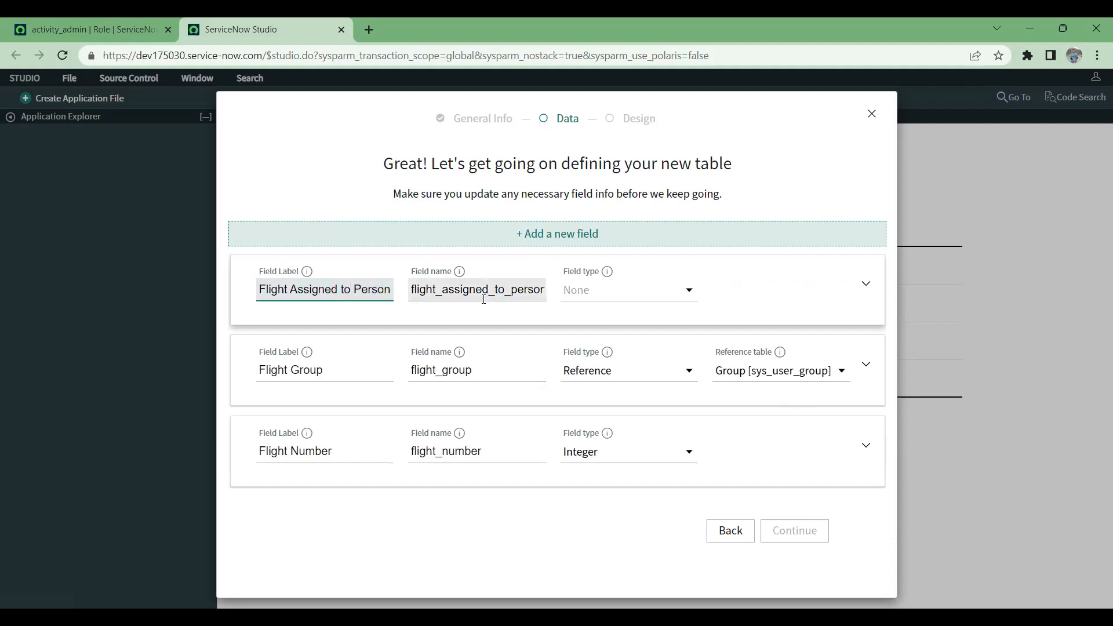
Step: Set the Flight Assigned to Person field's type to Reference and its reference table to User [sys_user]
{"action": "left_click", "coordinate": [641, 299]}
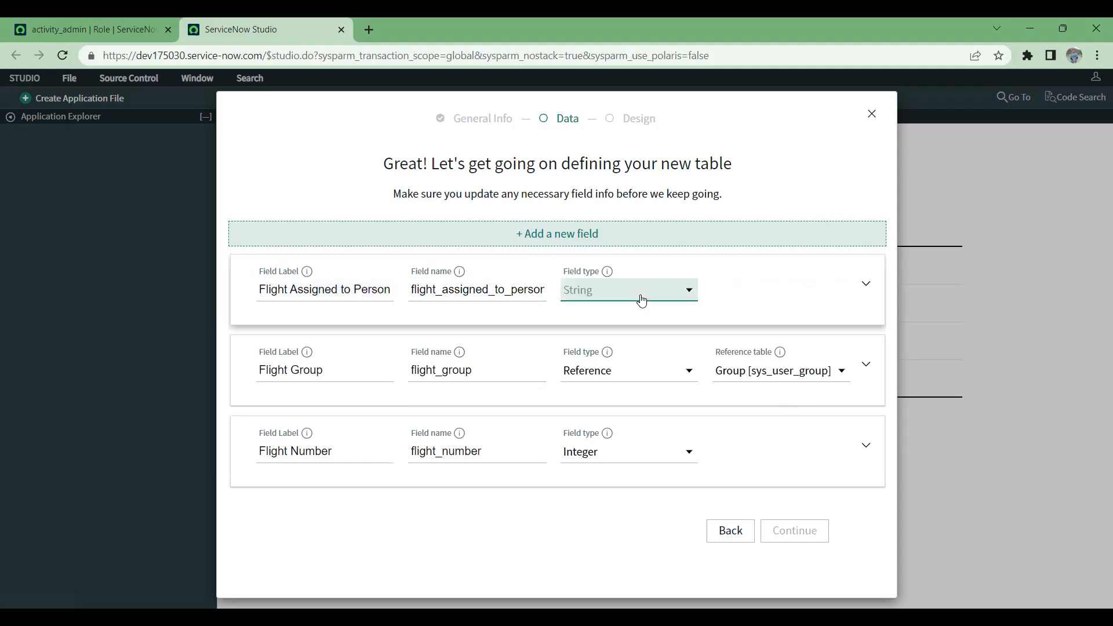
{"action": "key", "text": "r"}
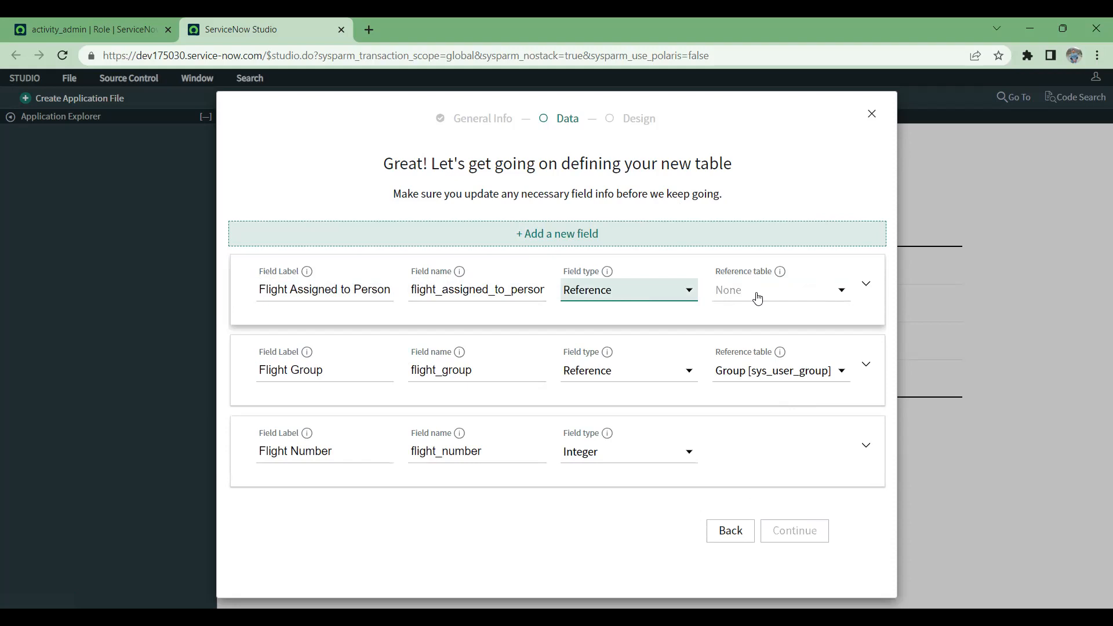
{"action": "key", "text": "Tab"}
{"action": "key", "text": "s"}
{"action": "key", "text": "y"}
{"action": "key", "text": "u"}
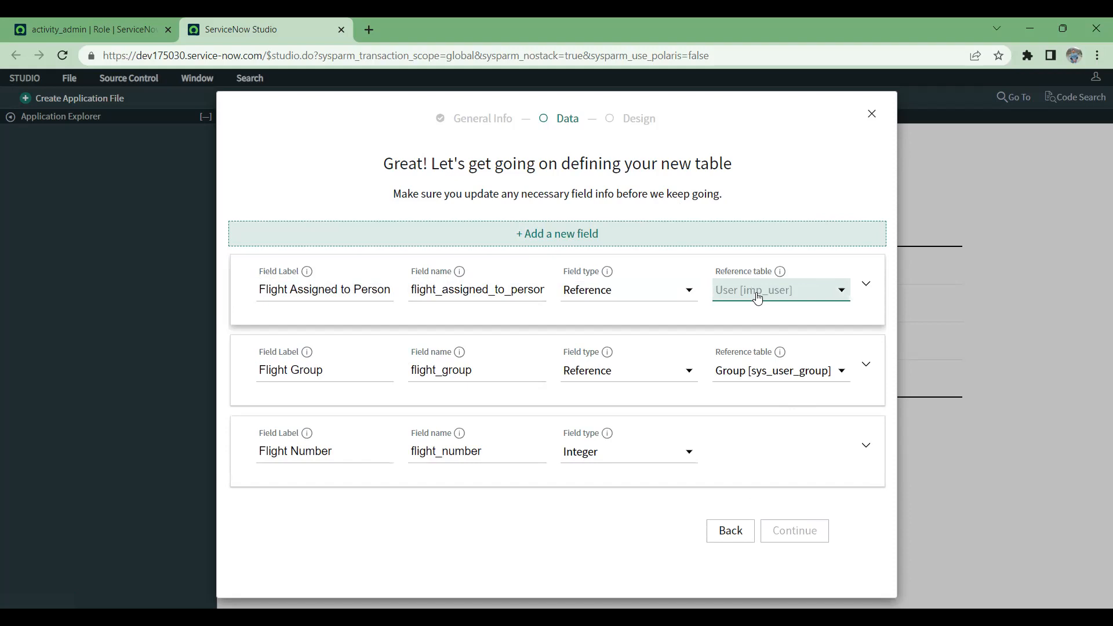
{"action": "key", "text": "Down"}
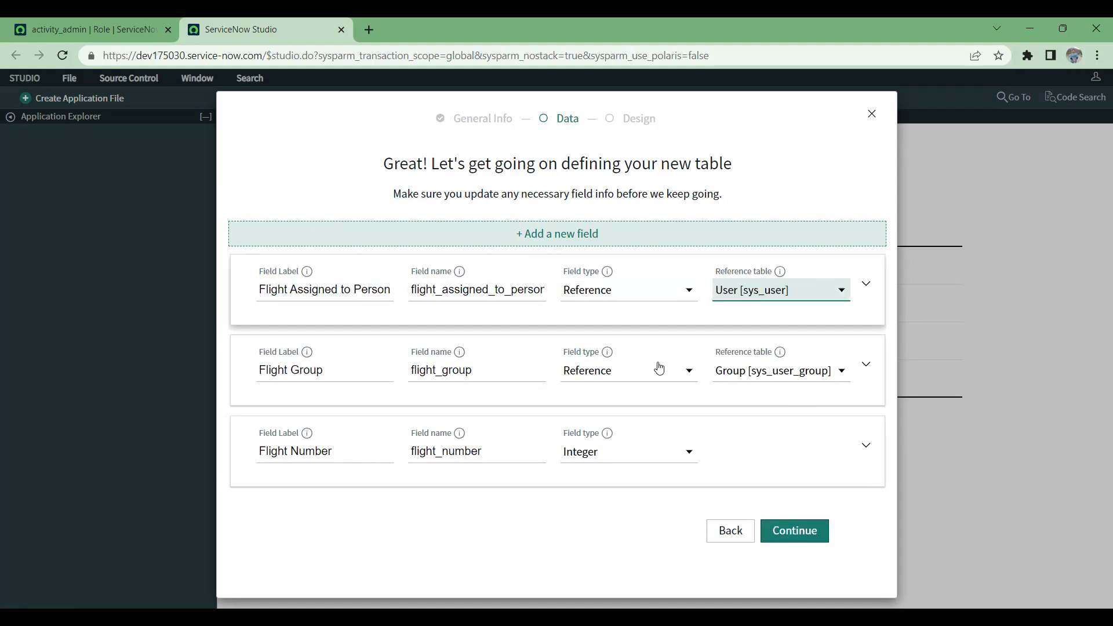
Step: Add a fourth field labelled Flight Incident with type Reference and reference table Incident [incident]
{"action": "left_click", "coordinate": [557, 234]}
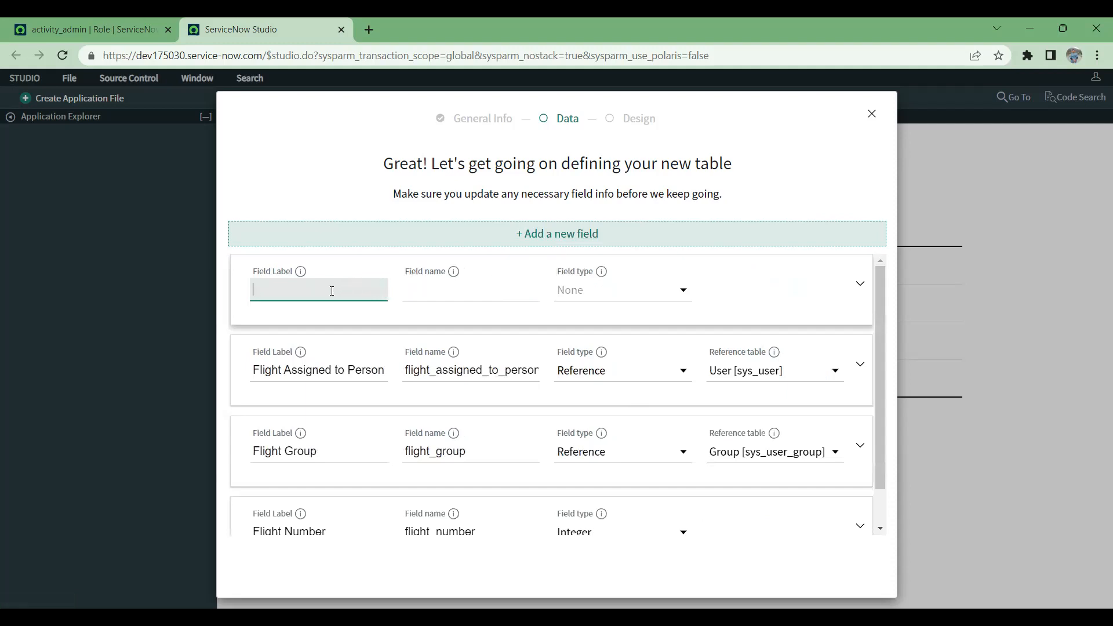
{"action": "type", "text": "Flight Incident"}
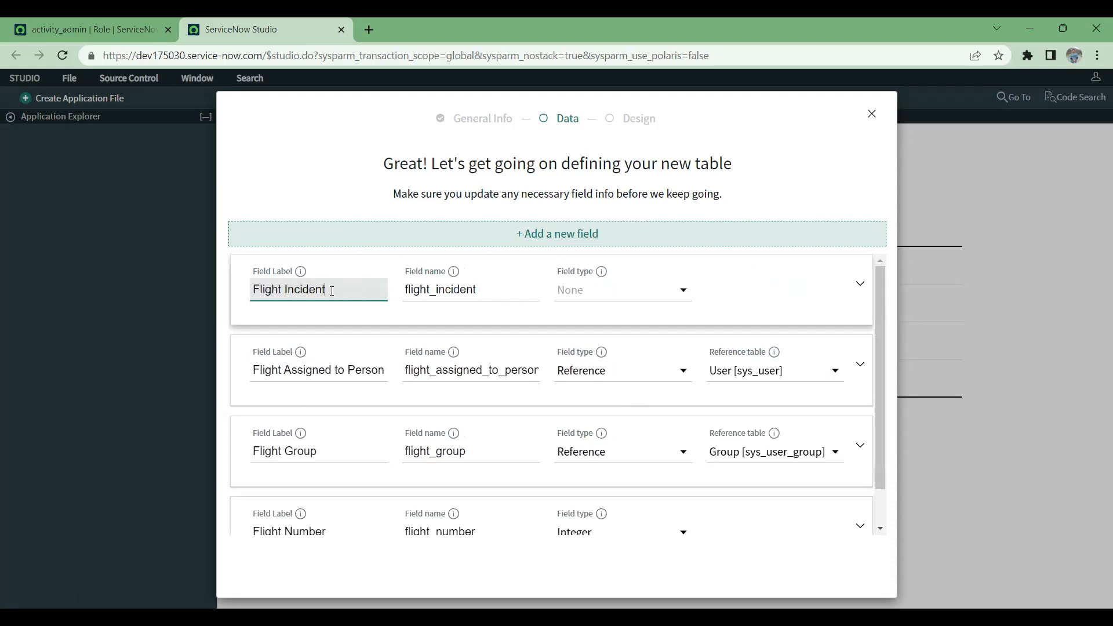
{"action": "left_click", "coordinate": [622, 302]}
{"action": "key", "text": "r"}
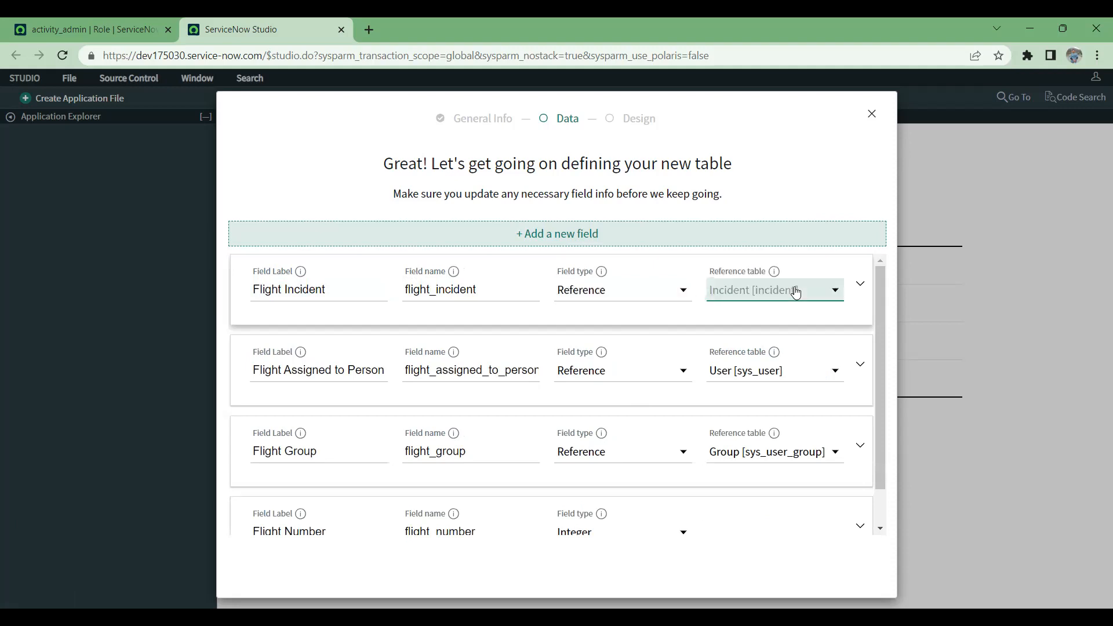
{"action": "scroll", "coordinate": [691, 322], "scroll_direction": "down", "scroll_amount": 1}
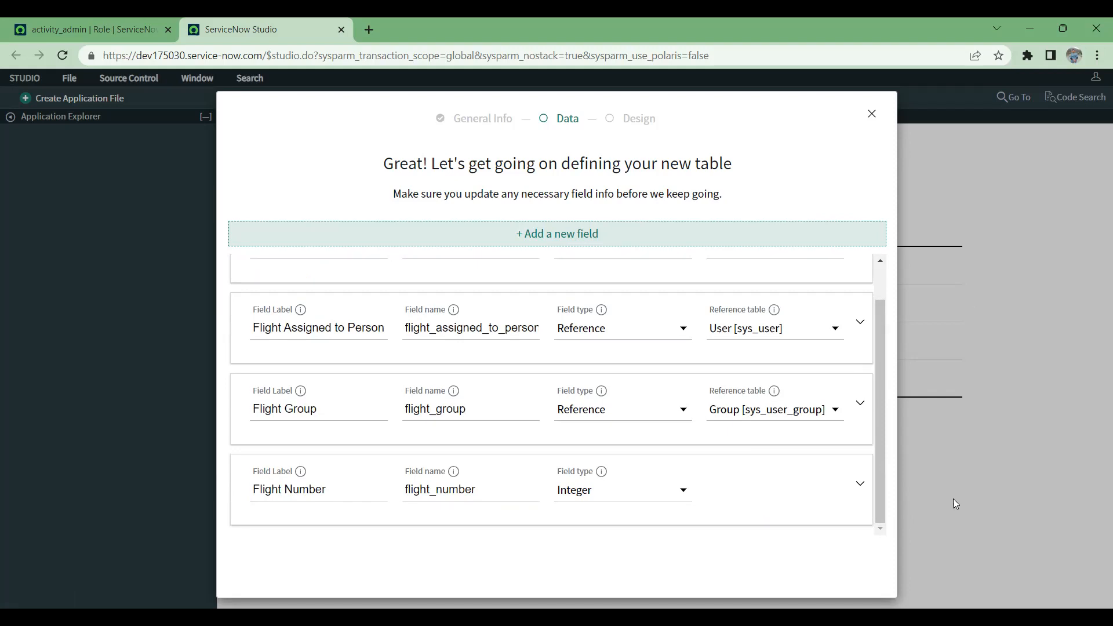
{"action": "scroll", "coordinate": [813, 355], "scroll_direction": "up", "scroll_amount": 1}
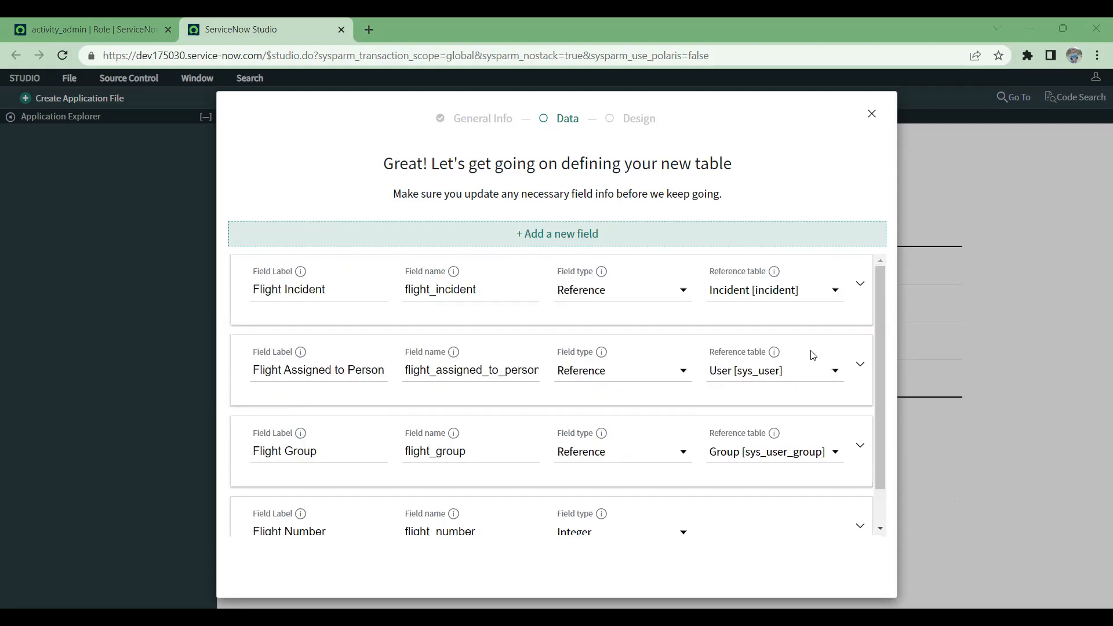
{"action": "scroll", "coordinate": [813, 355], "scroll_direction": "down", "scroll_amount": 1}
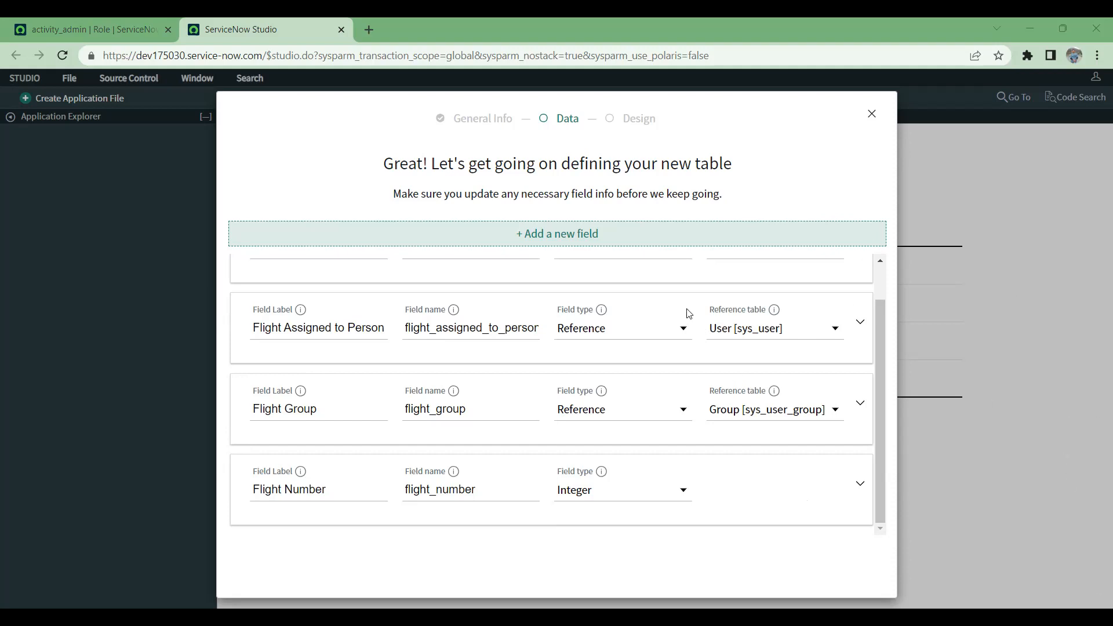
{"action": "scroll", "coordinate": [534, 323], "scroll_direction": "up", "scroll_amount": 1}
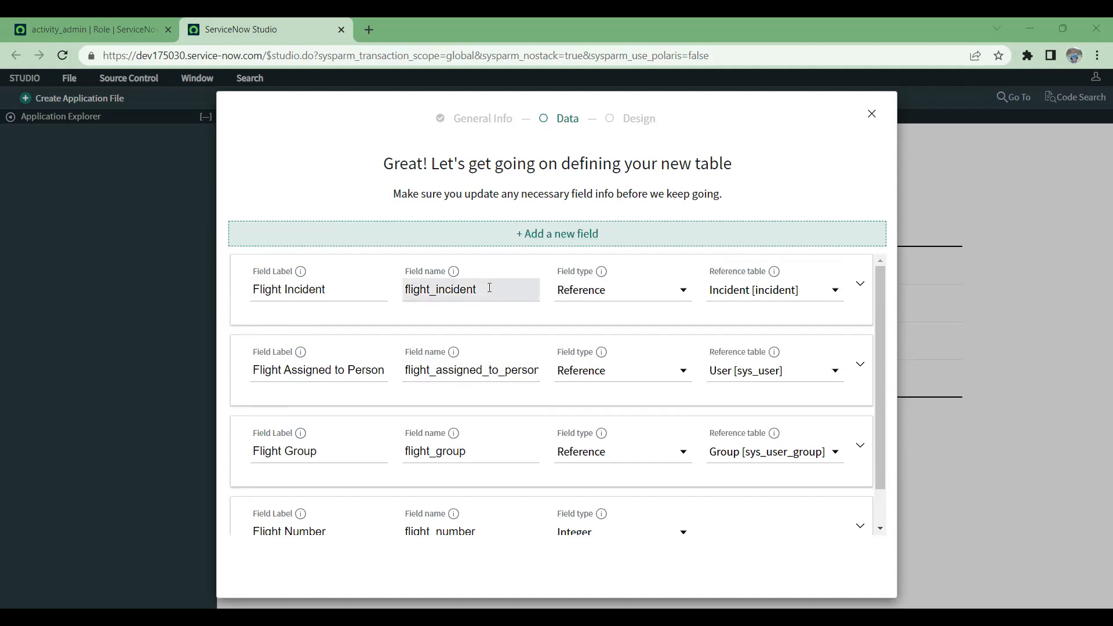
Step: Switch to the main ServiceNow instance, find the Self-Service Incidents list and open the ATF : Test1 incident
{"action": "left_click", "coordinate": [120, 25]}
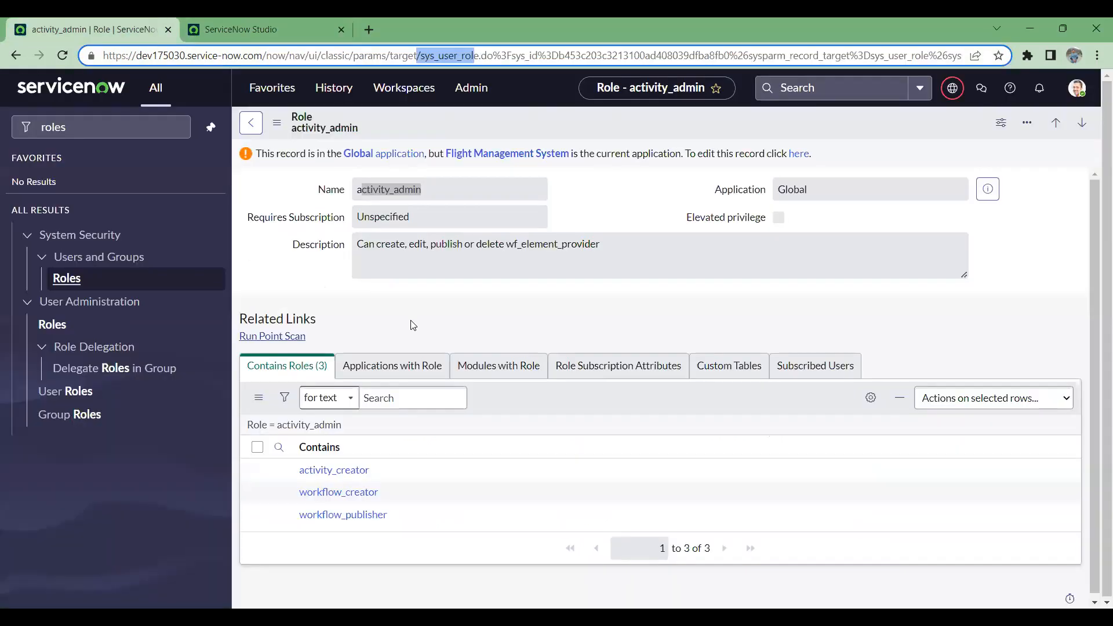
{"action": "left_click", "coordinate": [138, 128]}
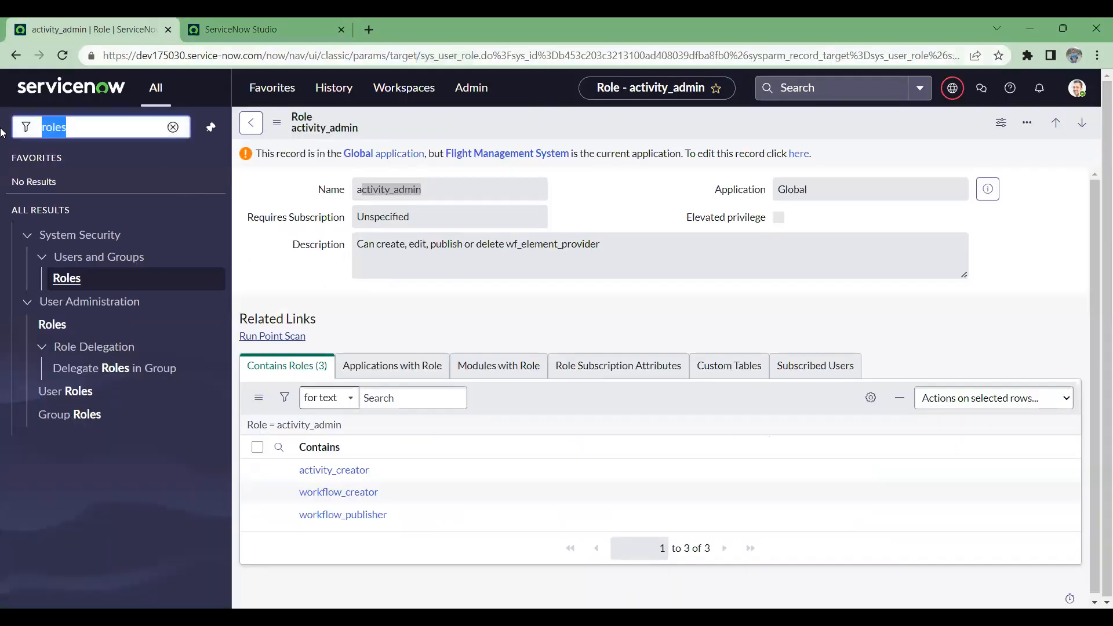
{"action": "type", "text": "incident"}
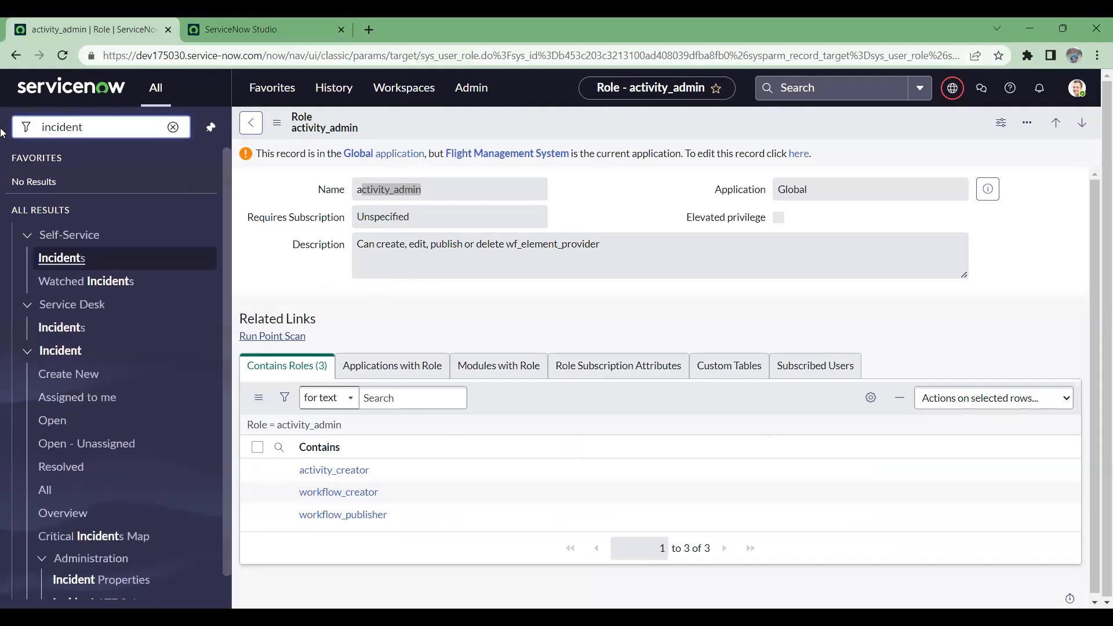
{"action": "left_click", "coordinate": [58, 258]}
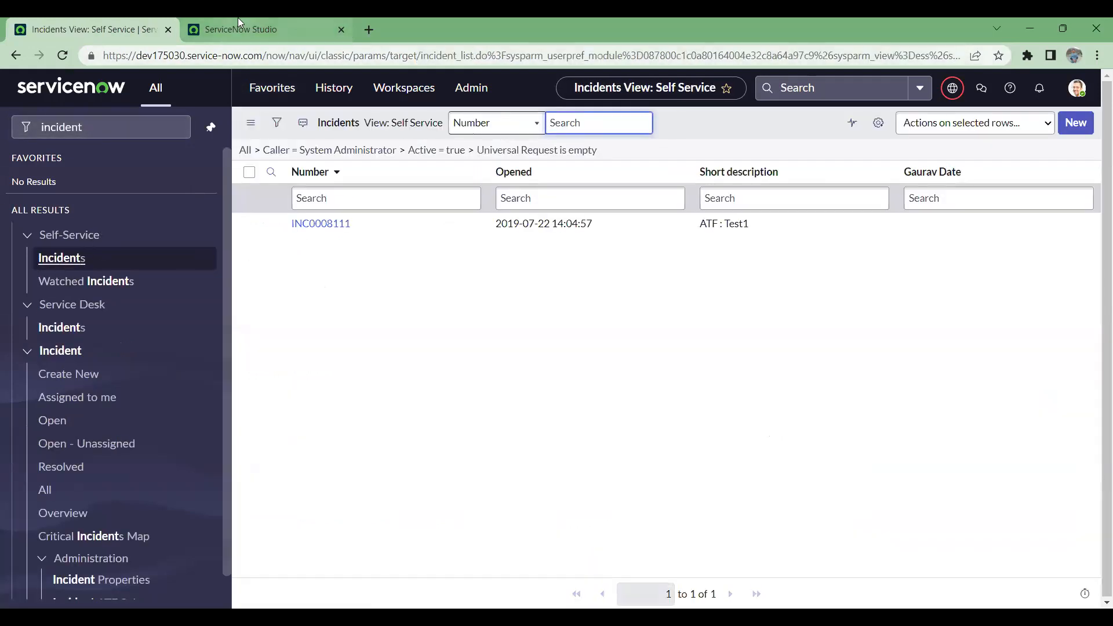
{"action": "left_click", "coordinate": [328, 224]}
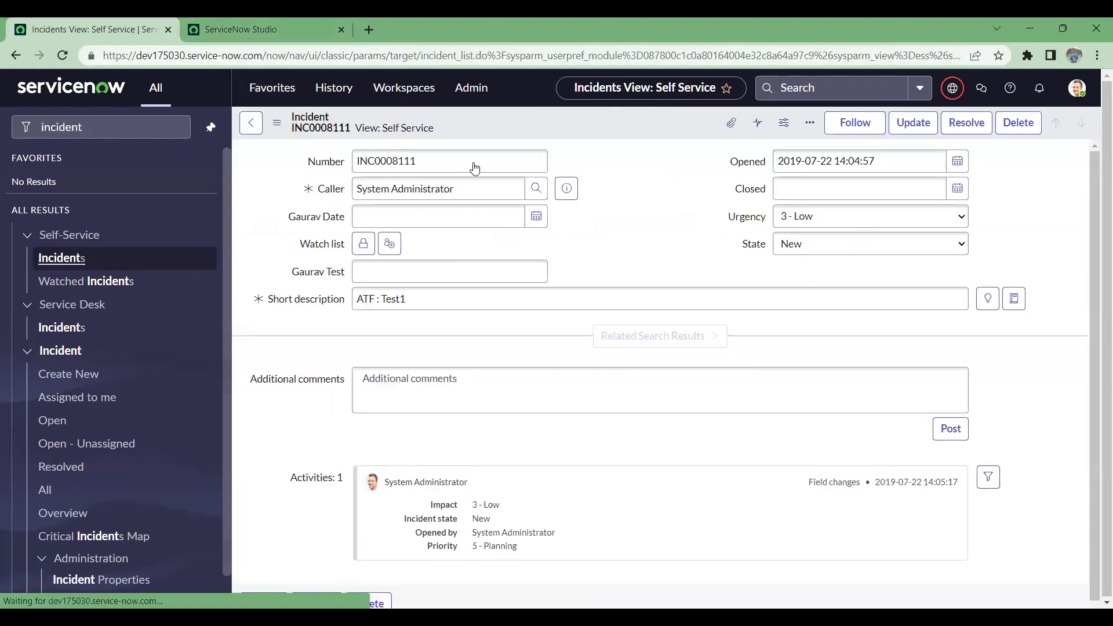
Step: Examine the incident's Caller reference field with its record lookup, and the table name in the page address
{"action": "left_click", "coordinate": [476, 194]}
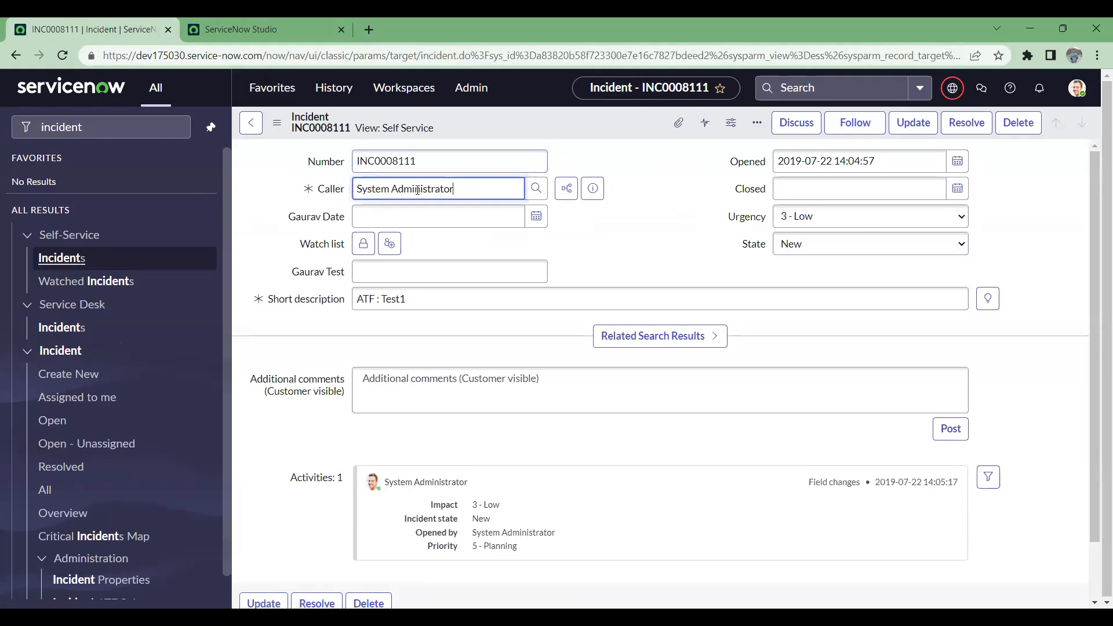
{"action": "key", "text": "ctrl+a"}
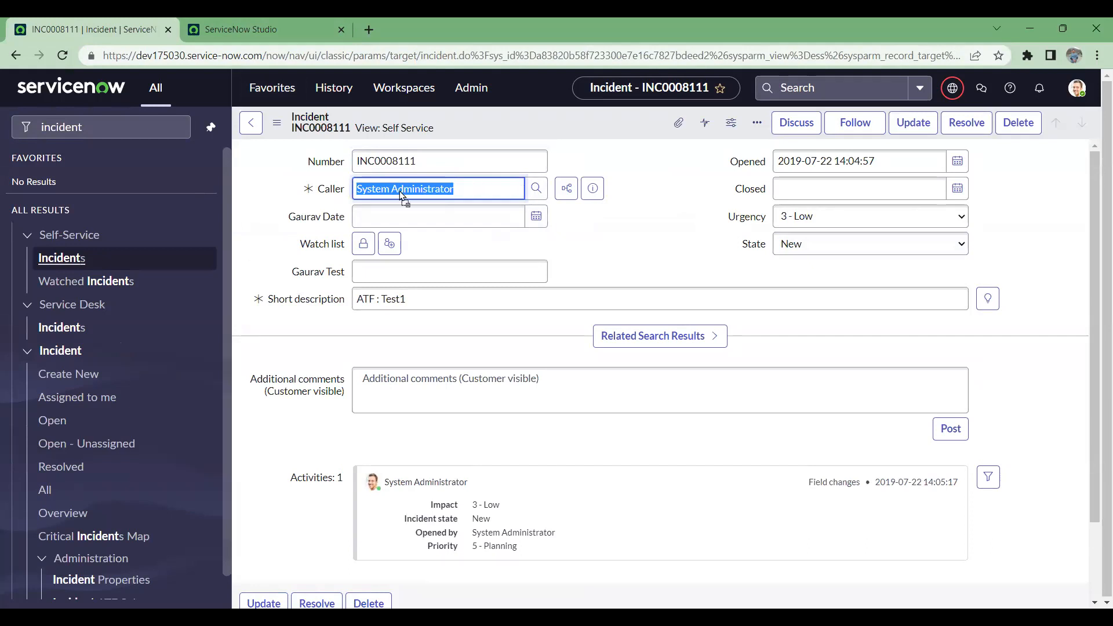
{"action": "left_click", "coordinate": [536, 188]}
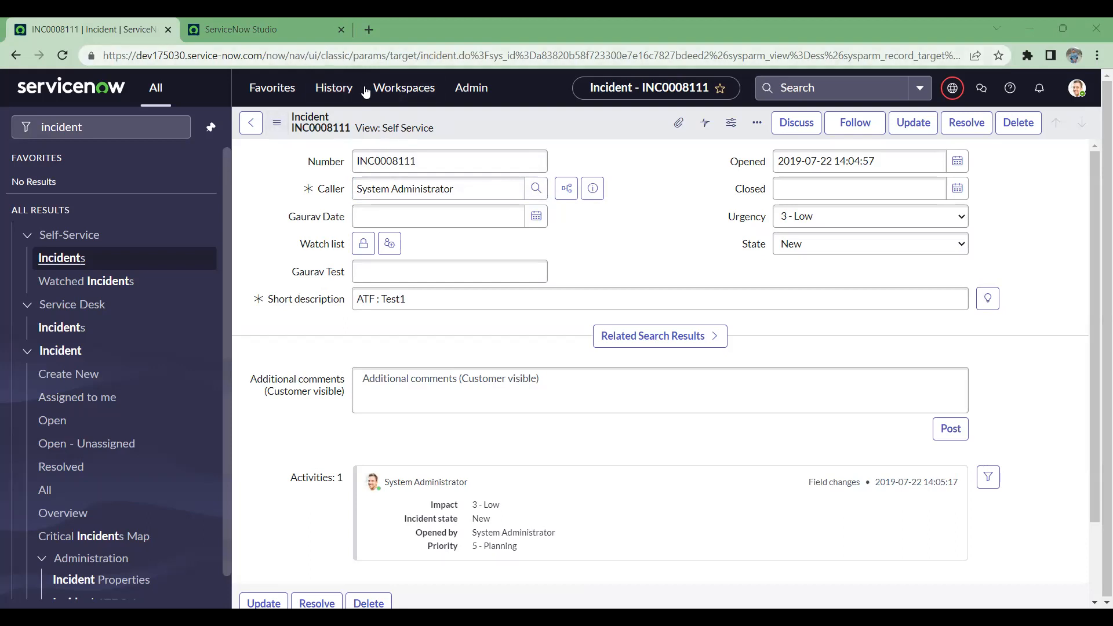
{"action": "mouse_move", "coordinate": [420, 56]}
{"action": "left_mouse_down"}
{"action": "mouse_move", "coordinate": [515, 55]}
{"action": "mouse_move", "coordinate": [464, 55]}
{"action": "left_mouse_up"}
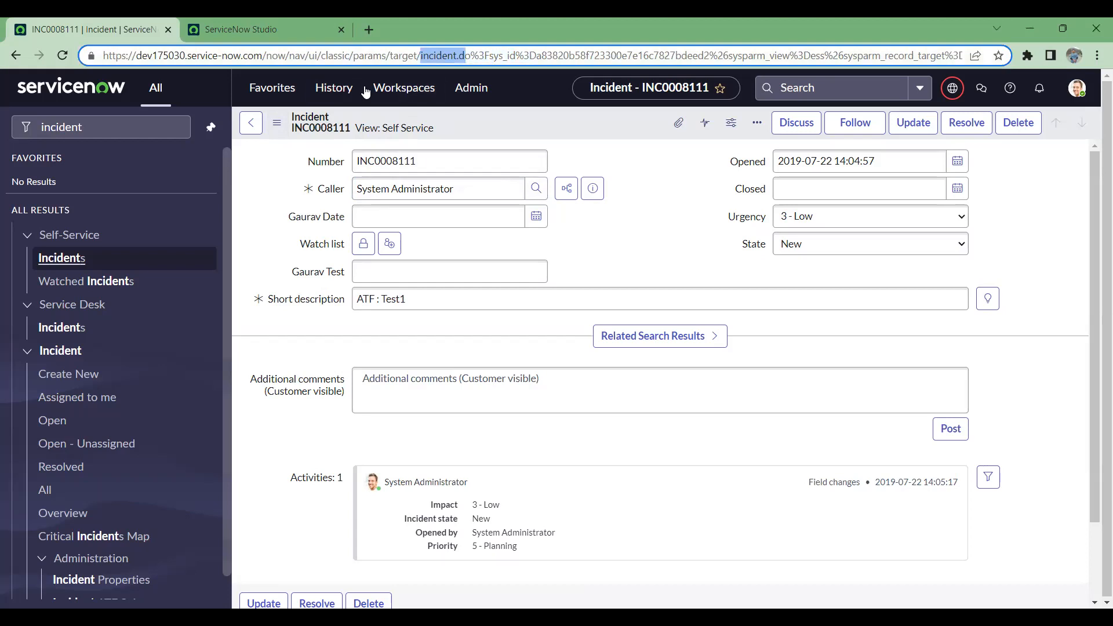
{"action": "left_click", "coordinate": [509, 192]}
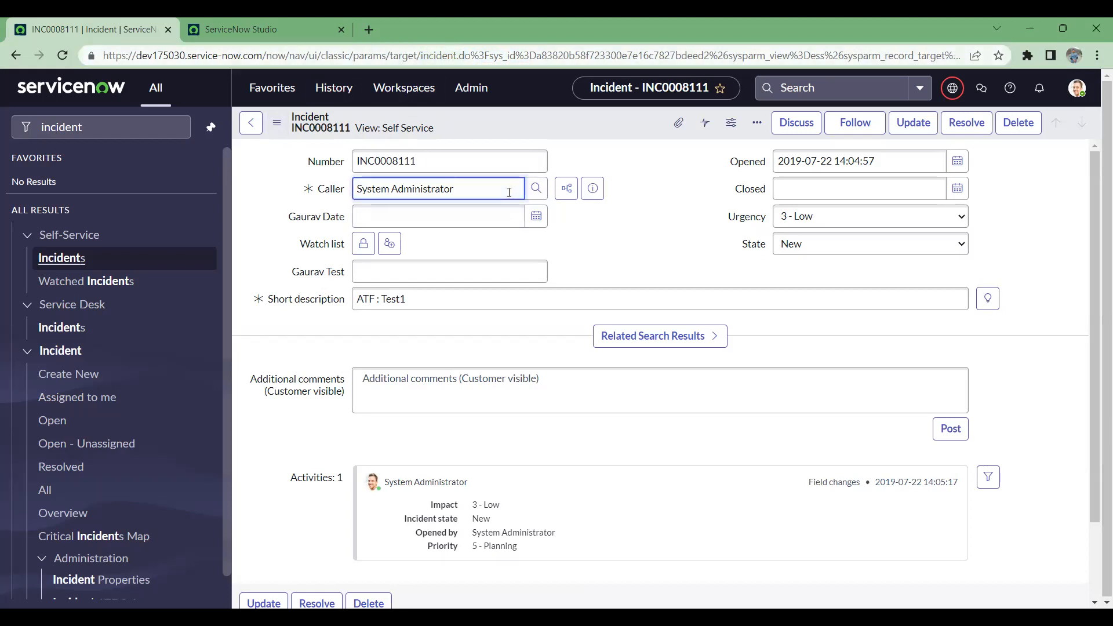
{"action": "left_click", "coordinate": [536, 199]}
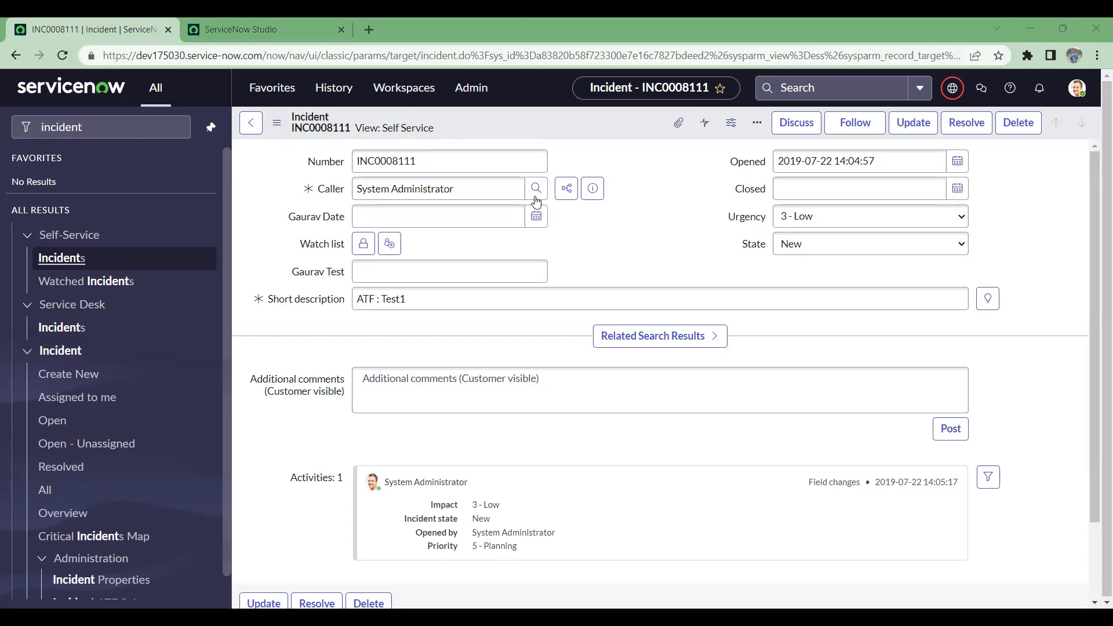
{"action": "left_click", "coordinate": [536, 202]}
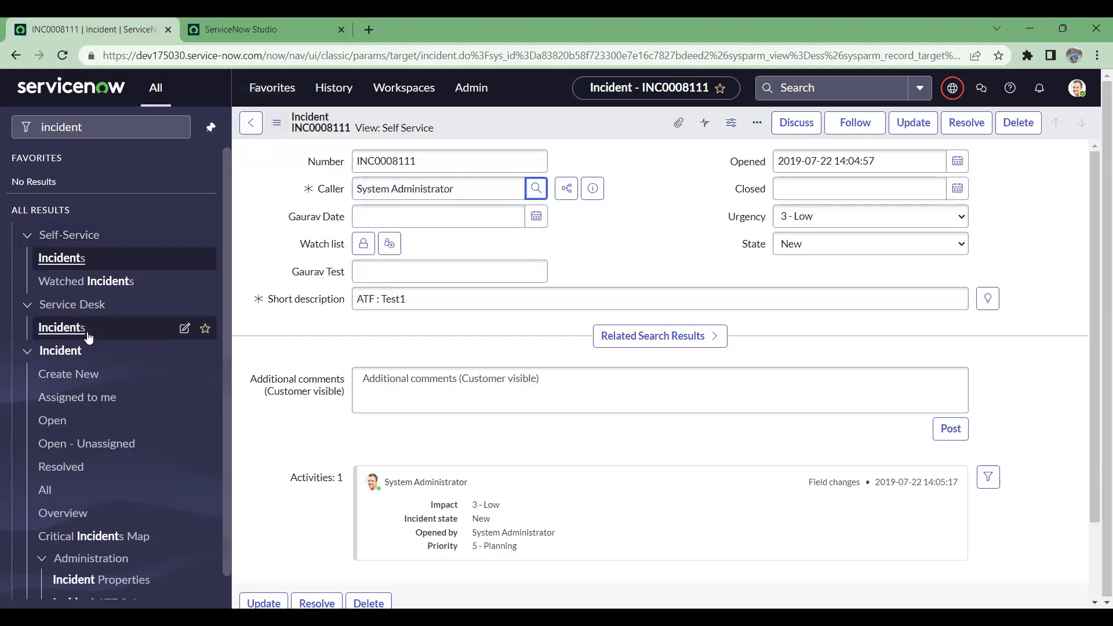
Step: Examine the incident's Number, Opened, Caller and Short description fields and its activity history
{"action": "scroll", "coordinate": [88, 337], "scroll_direction": "down", "scroll_amount": 1}
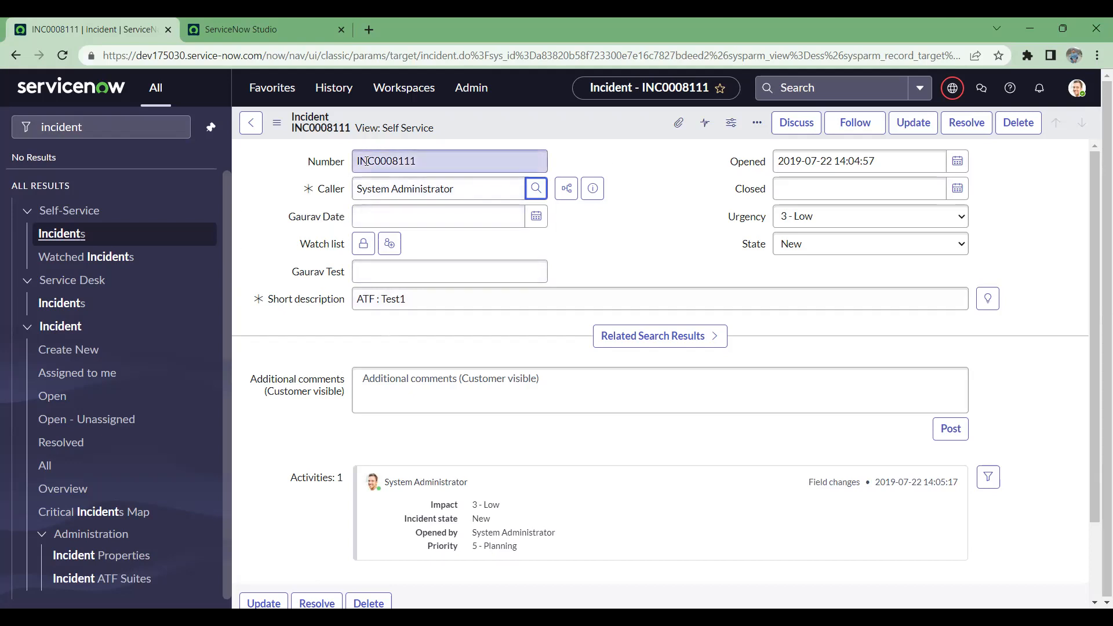
{"action": "left_click_drag", "start_coordinate": [419, 159], "coordinate": [317, 164]}
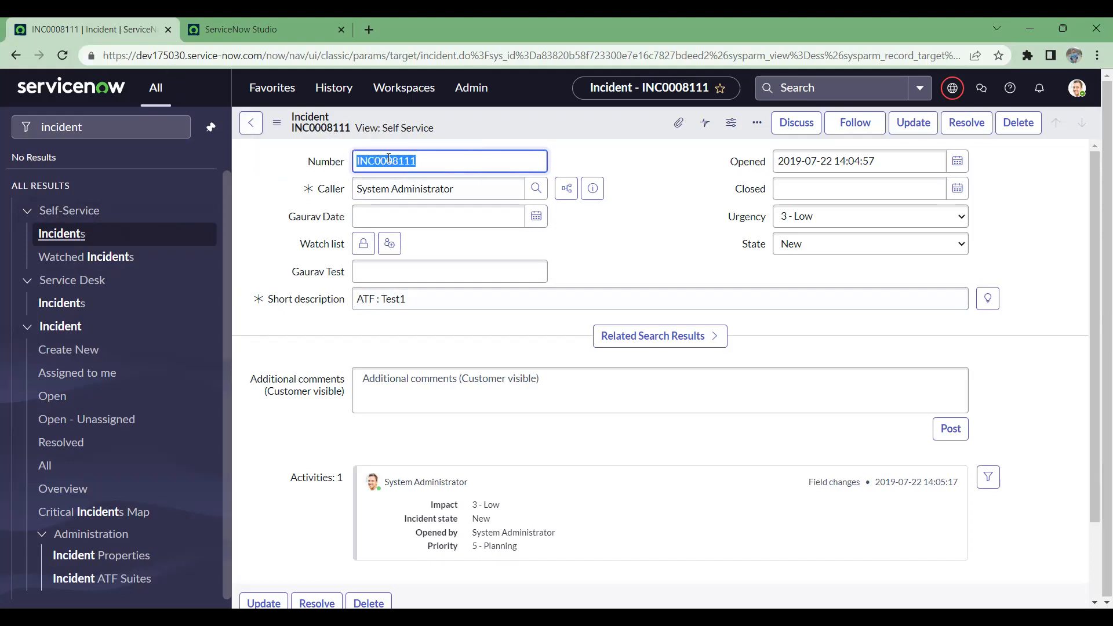
{"action": "left_click", "coordinate": [487, 162]}
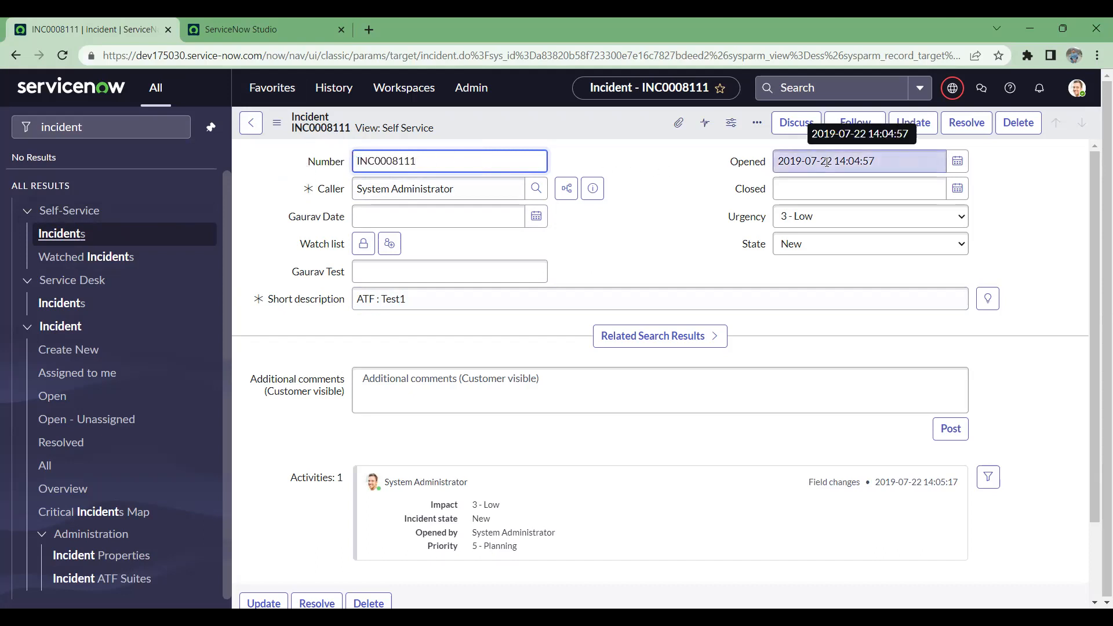
{"action": "left_click_drag", "start_coordinate": [923, 161], "coordinate": [794, 152]}
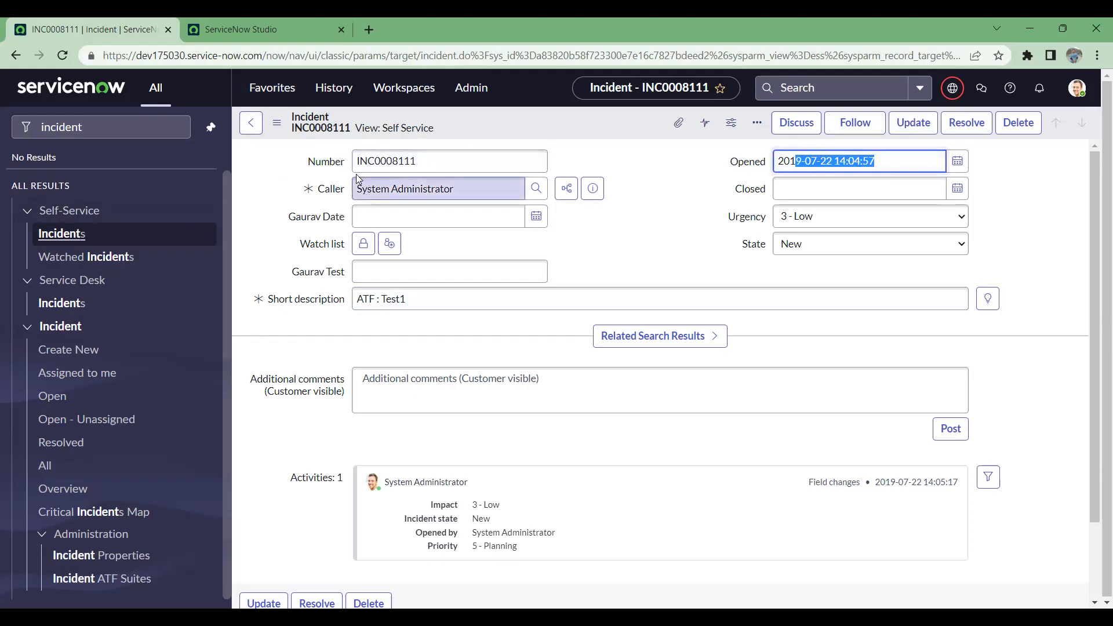
{"action": "left_click_drag", "start_coordinate": [359, 163], "coordinate": [487, 154]}
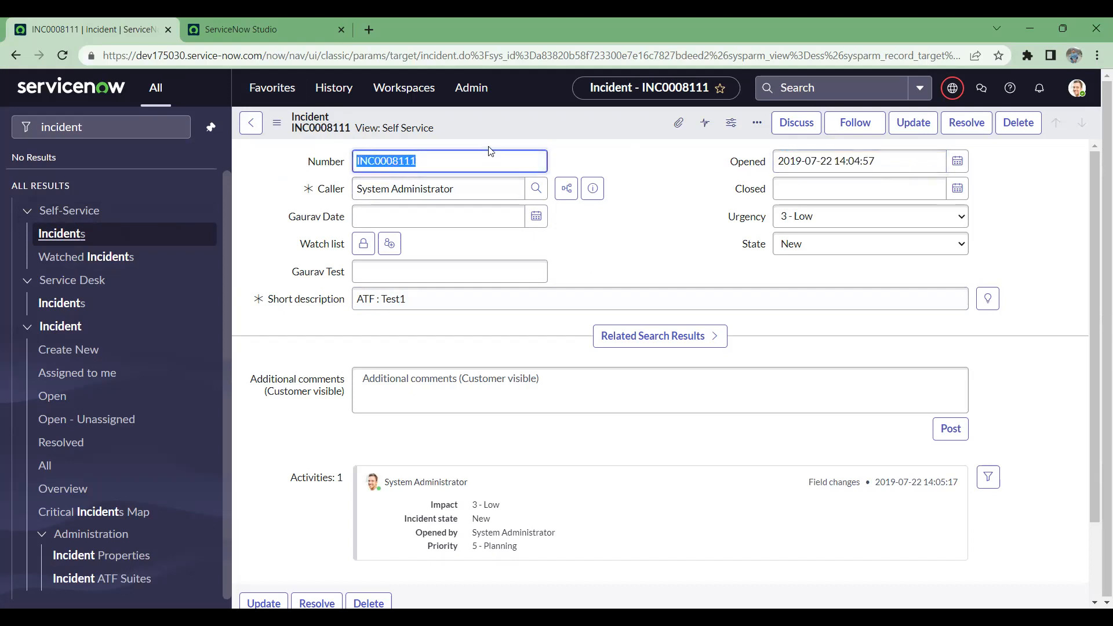
{"action": "left_click_drag", "start_coordinate": [876, 161], "coordinate": [767, 161]}
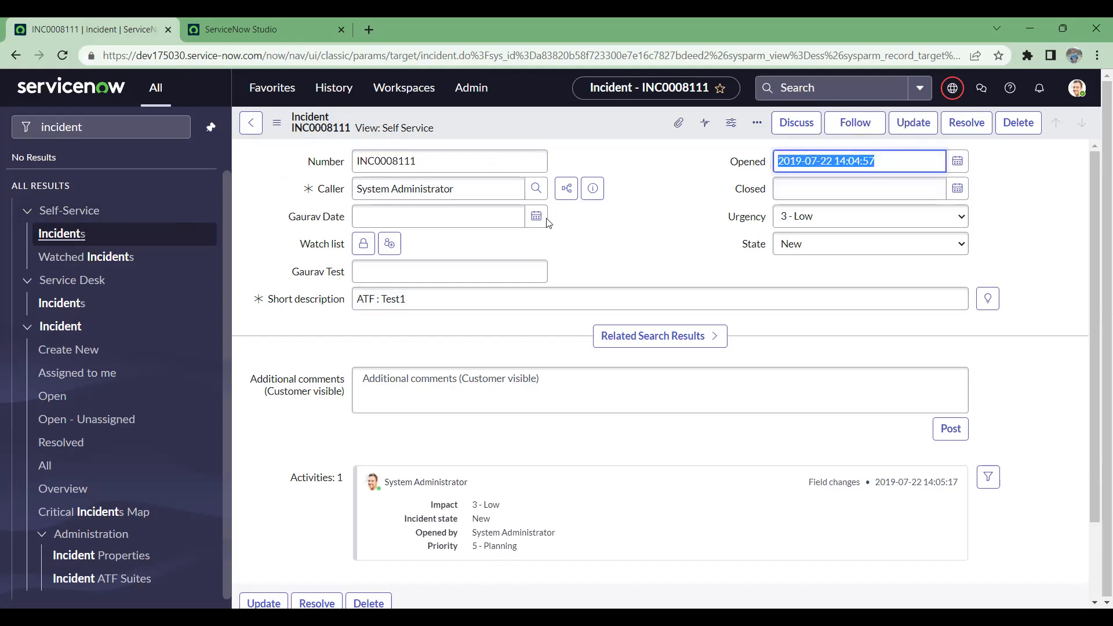
{"action": "left_click", "coordinate": [449, 189]}
{"action": "left_click_drag", "start_coordinate": [450, 189], "coordinate": [352, 189]}
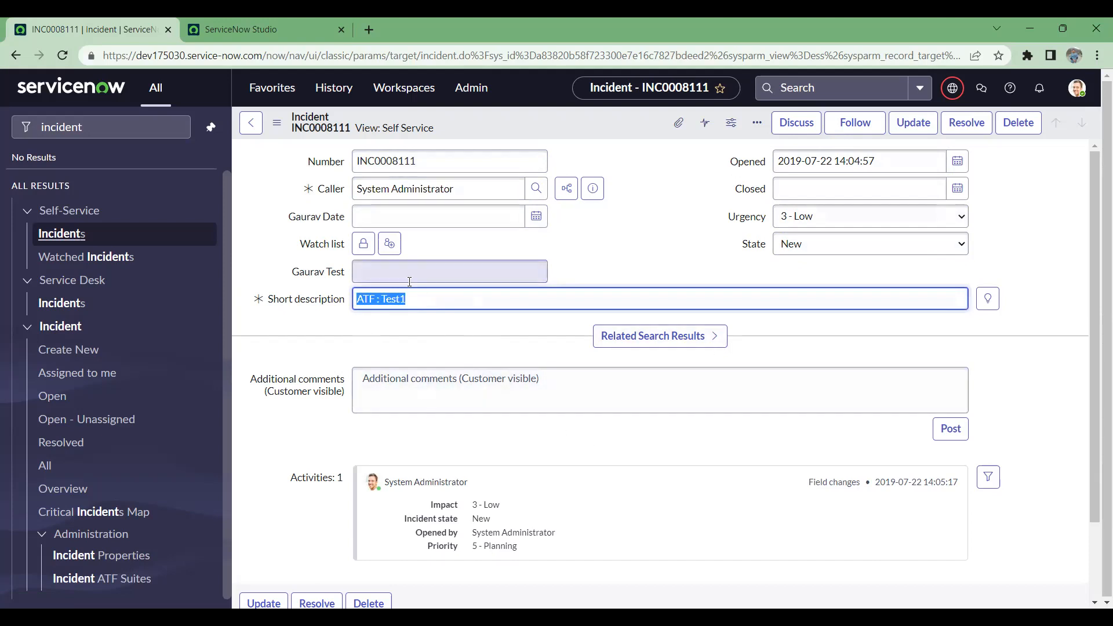
{"action": "scroll", "coordinate": [525, 501], "scroll_direction": "down", "scroll_amount": 2}
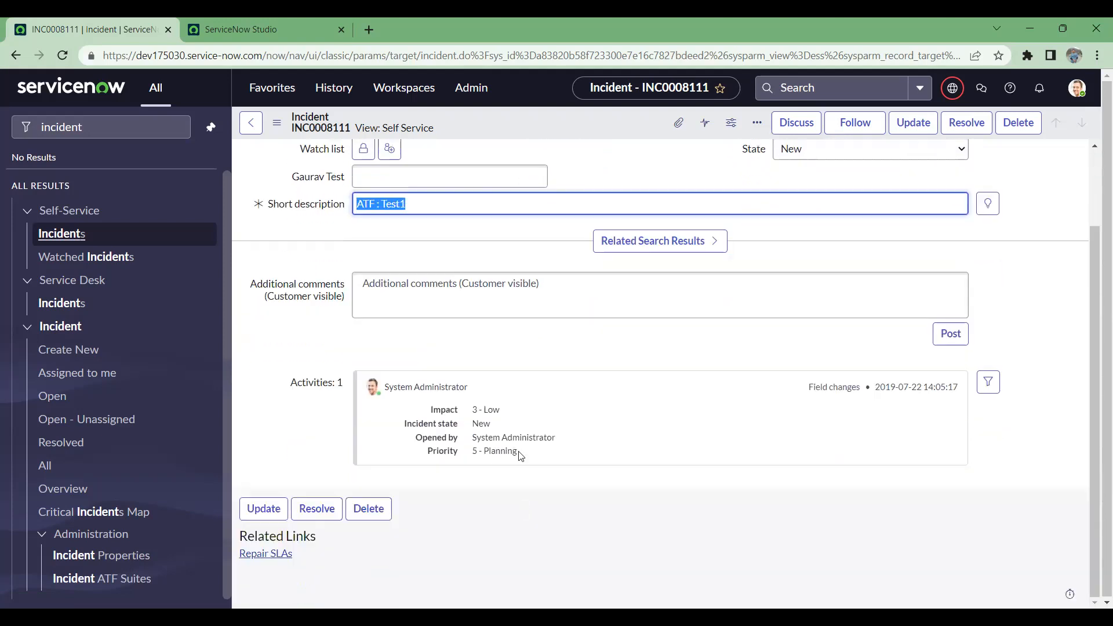
{"action": "triple_click", "coordinate": [425, 396]}
{"action": "left_click_drag", "start_coordinate": [384, 385], "coordinate": [668, 438]}
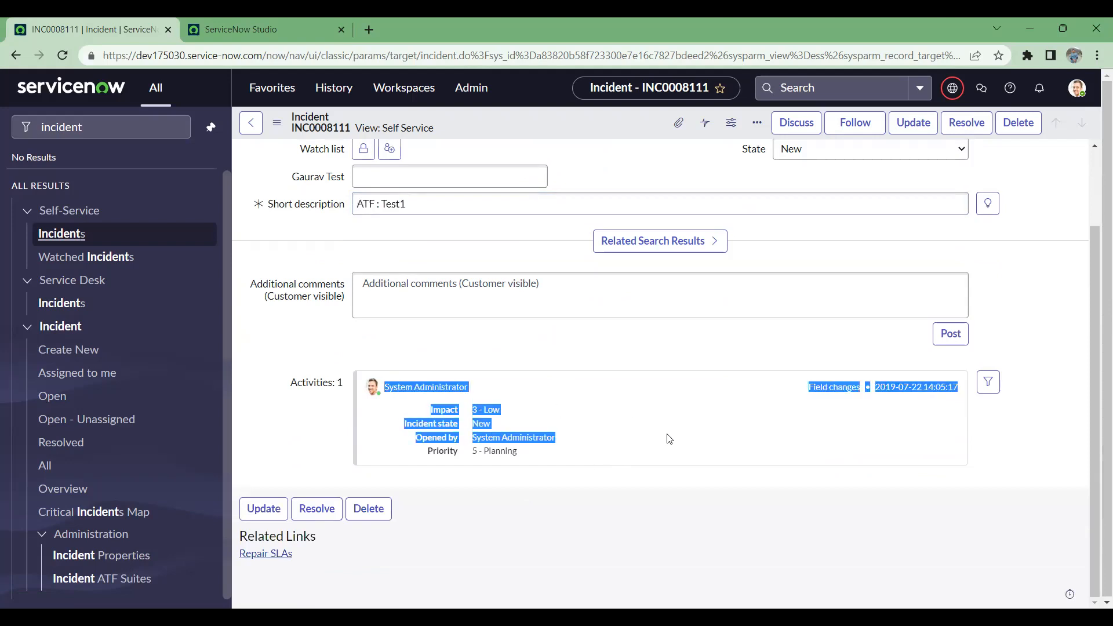
Step: Compare the incident's Caller reference field with the reference fields defined for the new flight table in ServiceNow Studio
{"action": "scroll", "coordinate": [668, 434], "scroll_direction": "up", "scroll_amount": 2}
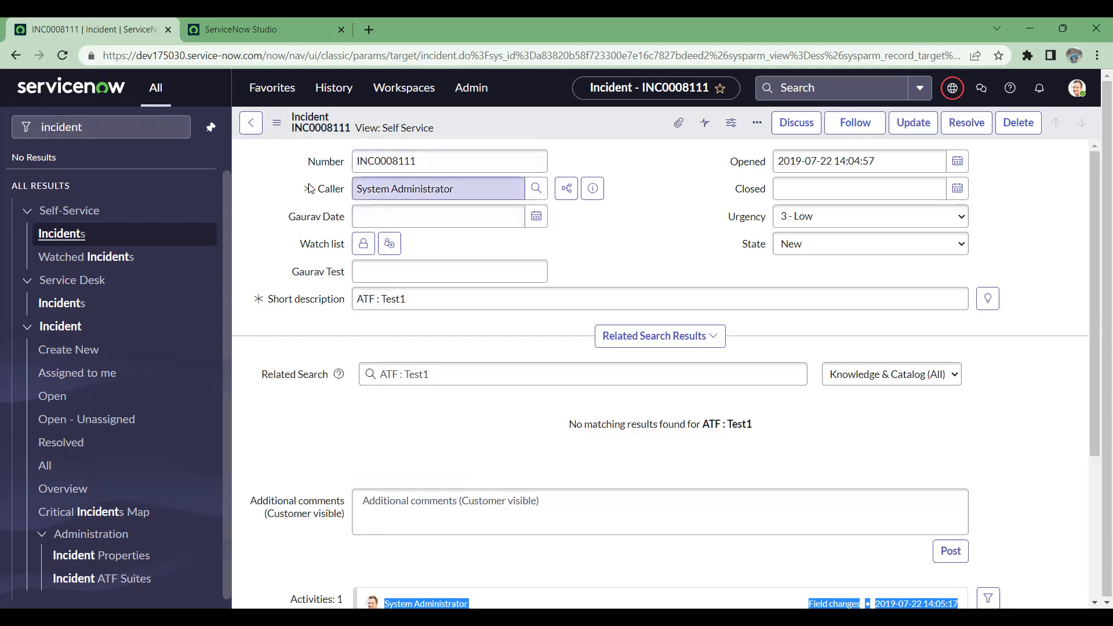
{"action": "left_click_drag", "start_coordinate": [504, 189], "coordinate": [343, 187]}
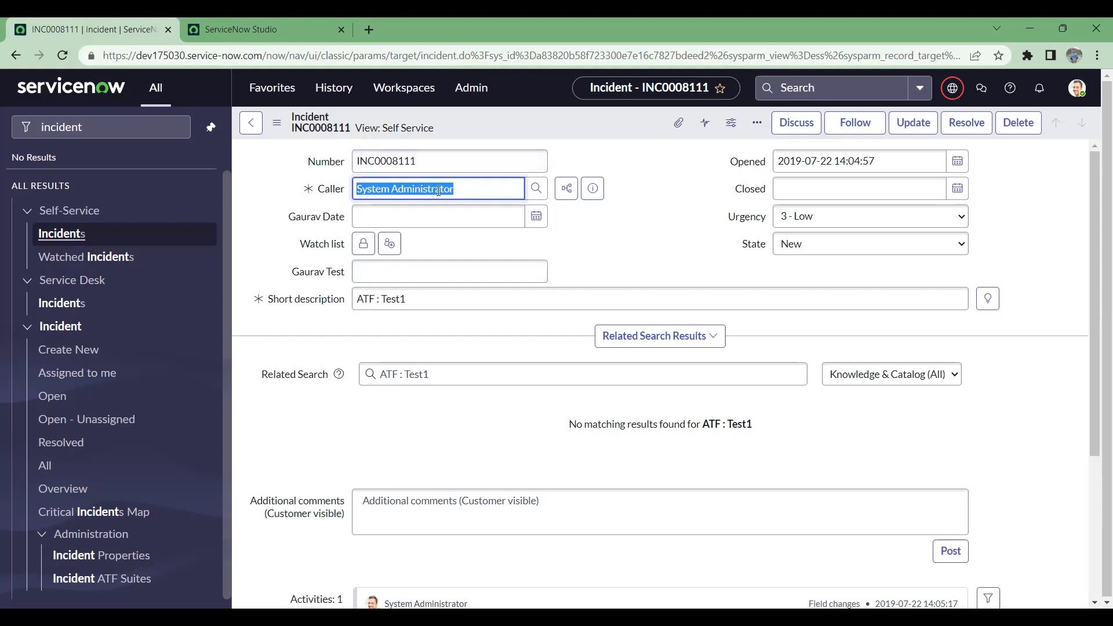
{"action": "left_click", "coordinate": [460, 192]}
{"action": "left_click_drag", "start_coordinate": [412, 190], "coordinate": [330, 189]}
{"action": "left_click", "coordinate": [271, 26]}
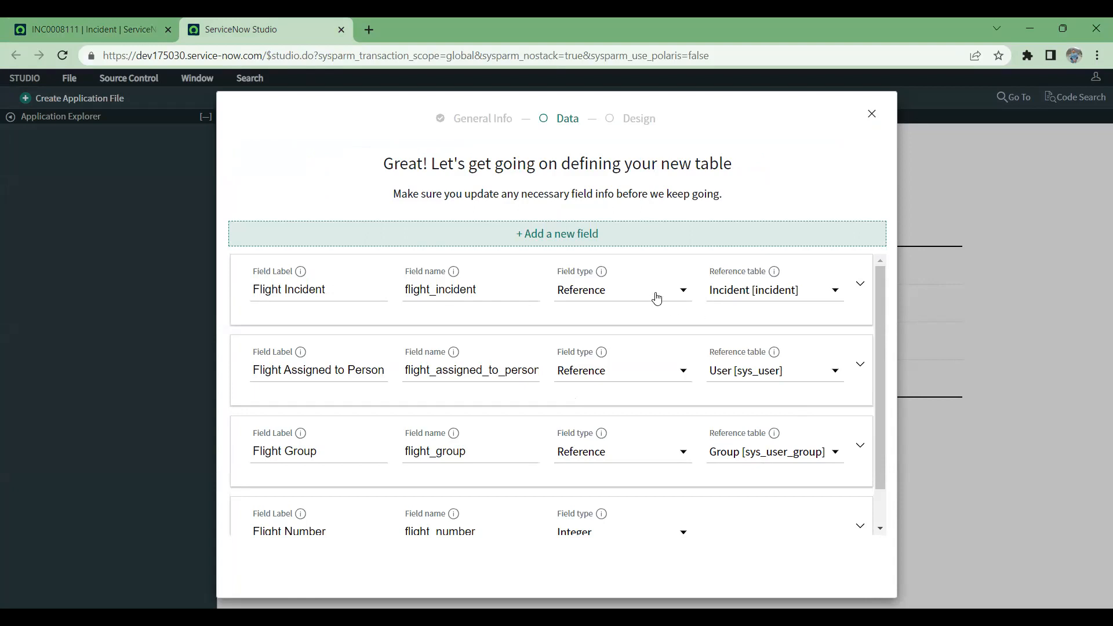
{"action": "scroll", "coordinate": [680, 347], "scroll_direction": "down", "scroll_amount": 1}
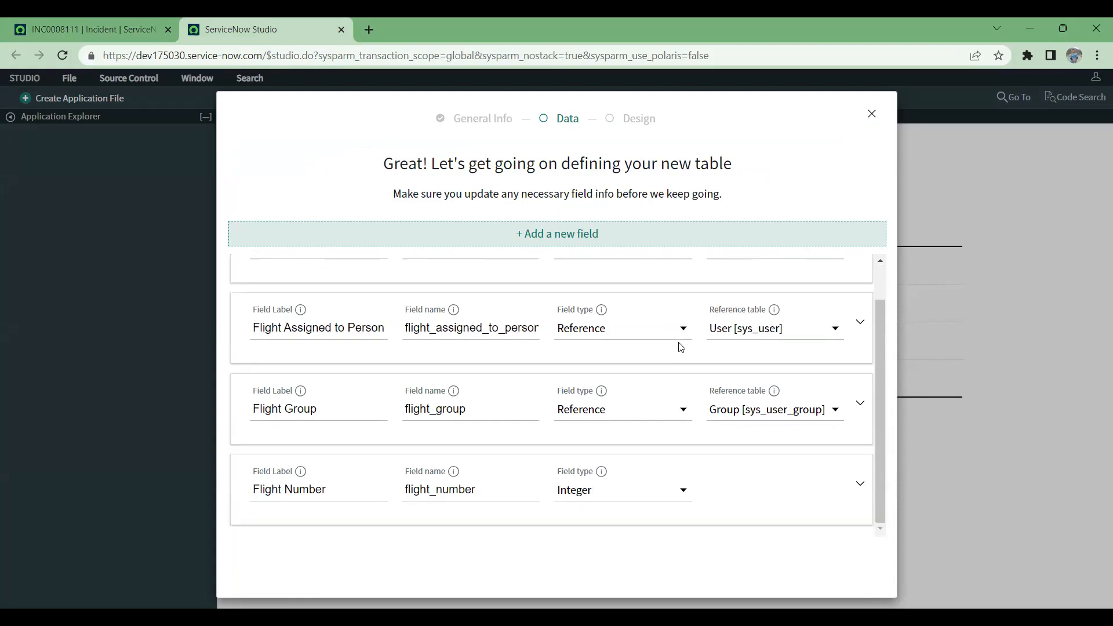
{"action": "left_click_drag", "start_coordinate": [879, 363], "coordinate": [884, 270]}
{"action": "scroll", "coordinate": [891, 325], "scroll_direction": "down", "scroll_amount": 1}
{"action": "scroll", "coordinate": [493, 381], "scroll_direction": "up", "scroll_amount": 1}
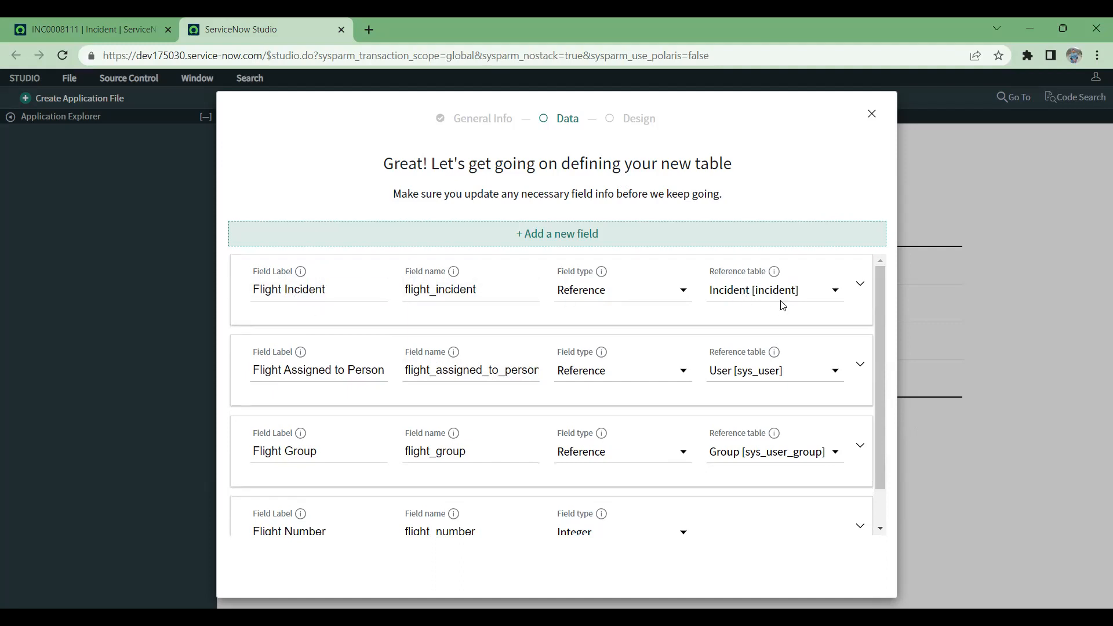
Step: Switch back to the ATF : Test1 incident, enter Flight in the custom test field above Short description, and save the record
{"action": "left_click", "coordinate": [87, 19]}
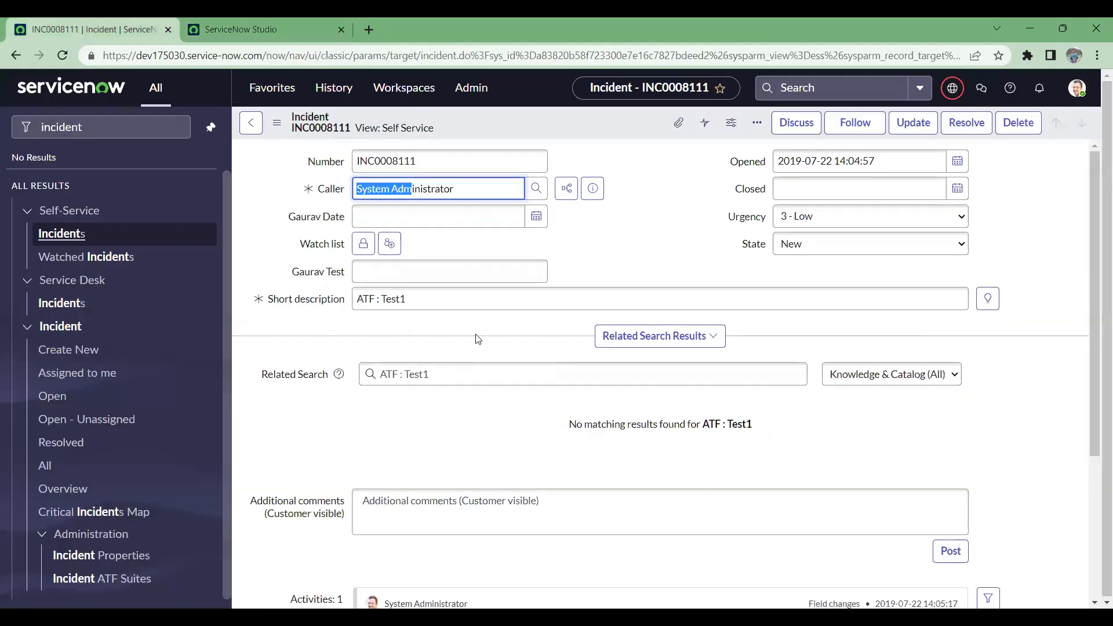
{"action": "left_click_drag", "start_coordinate": [404, 298], "coordinate": [351, 298]}
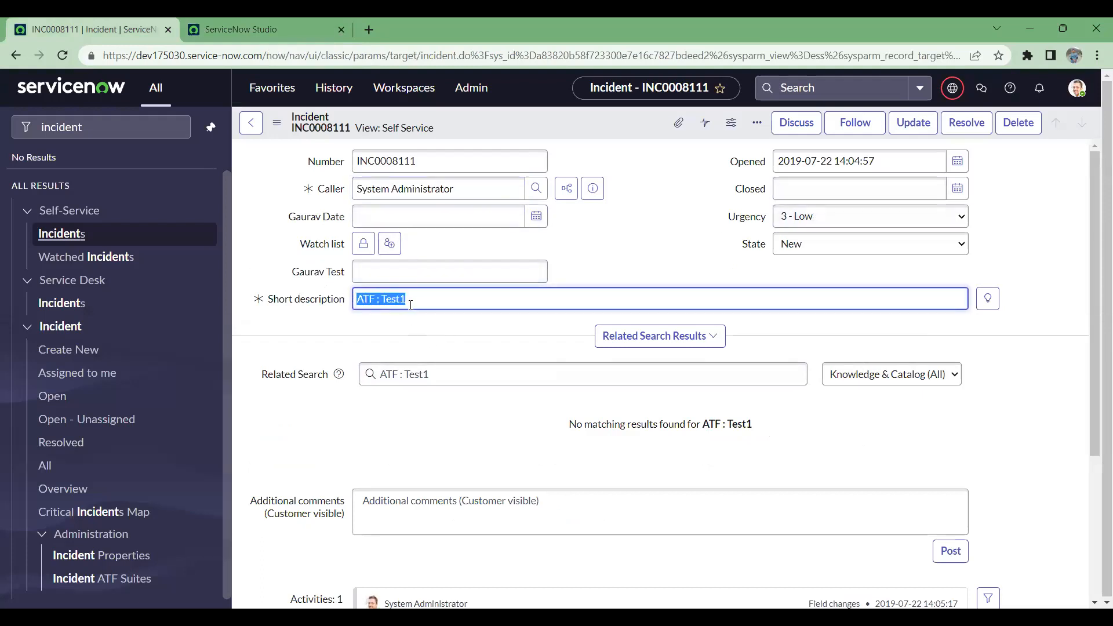
{"action": "left_click_drag", "start_coordinate": [412, 302], "coordinate": [317, 295]}
{"action": "left_click", "coordinate": [411, 277]}
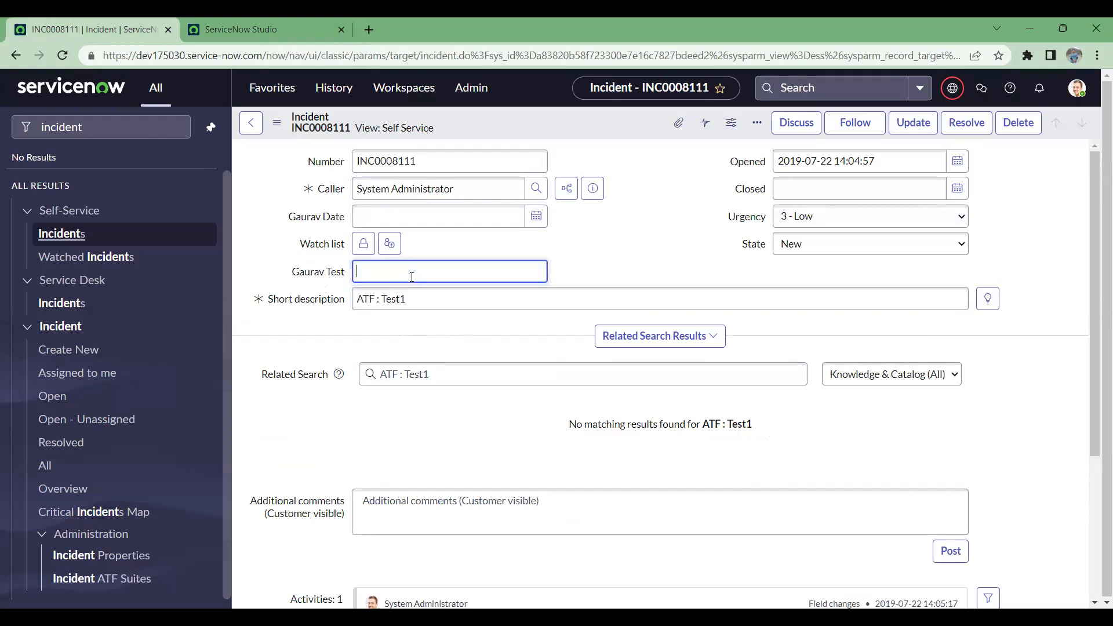
{"action": "type", "text": "Flight"}
{"action": "right_click", "coordinate": [583, 125]}
{"action": "left_click", "coordinate": [613, 138]}
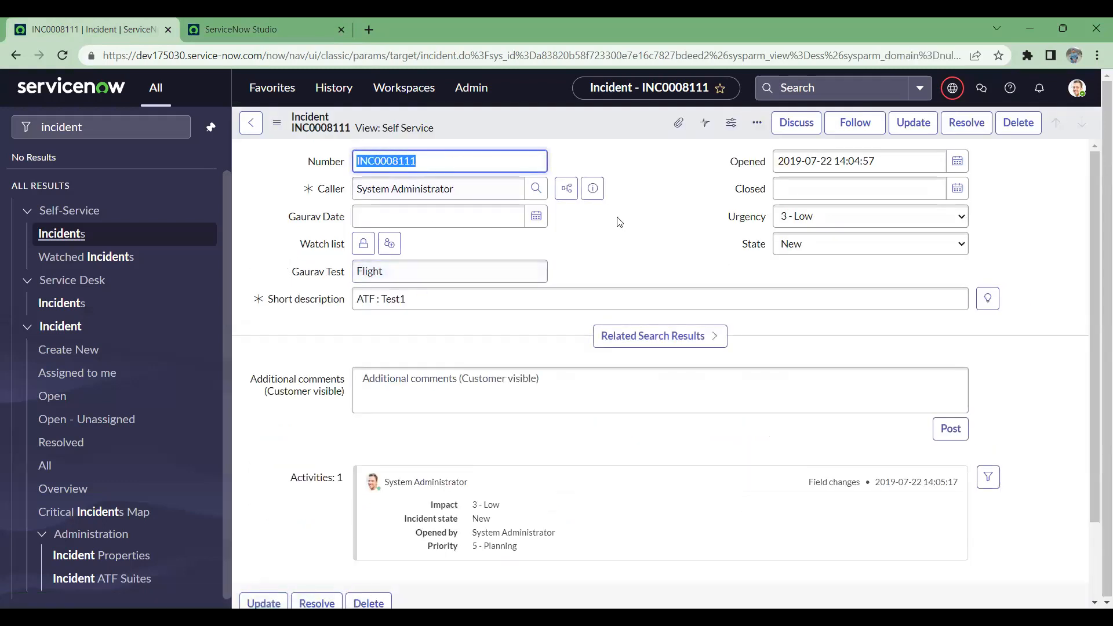
Step: Compare the saved incident form with the field definitions of the new flight table in ServiceNow Studio
{"action": "left_click", "coordinate": [276, 33]}
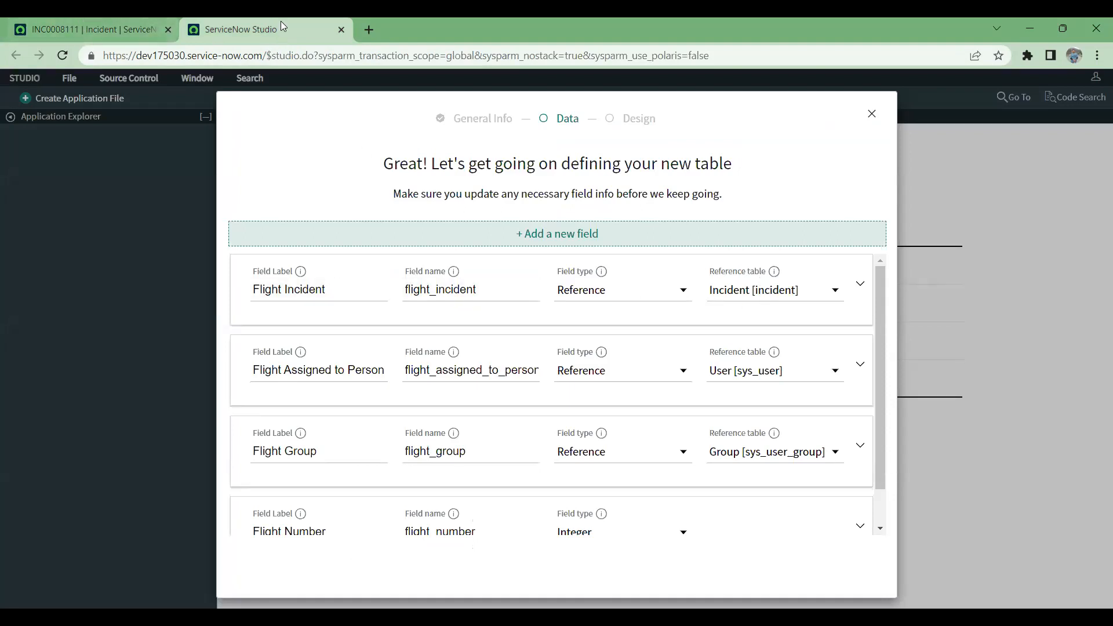
{"action": "left_click", "coordinate": [96, 20]}
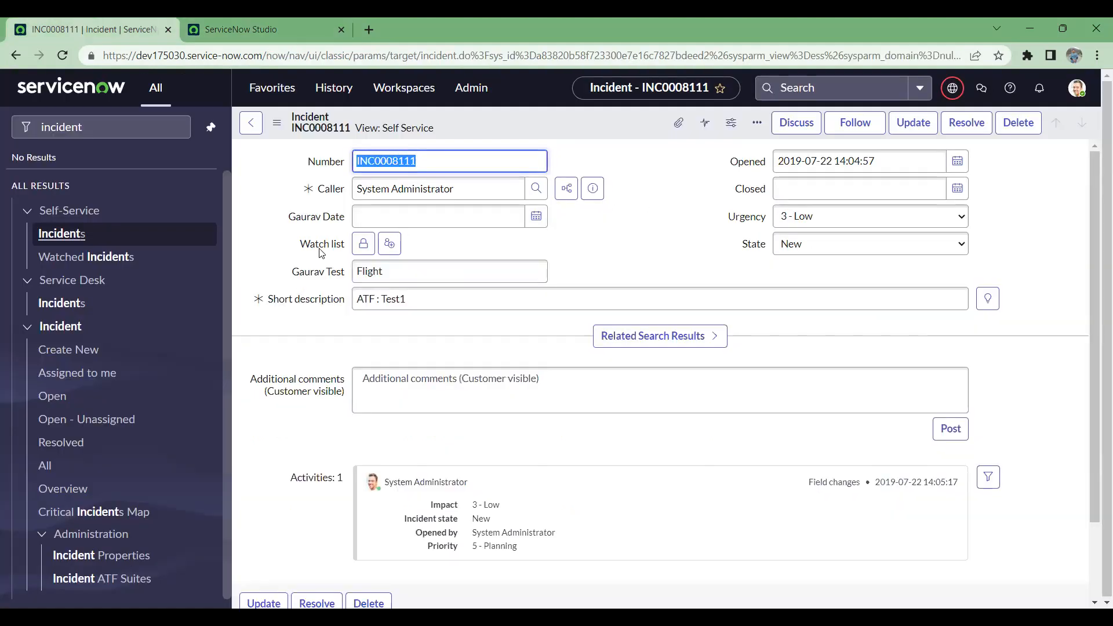
{"action": "left_click", "coordinate": [251, 25]}
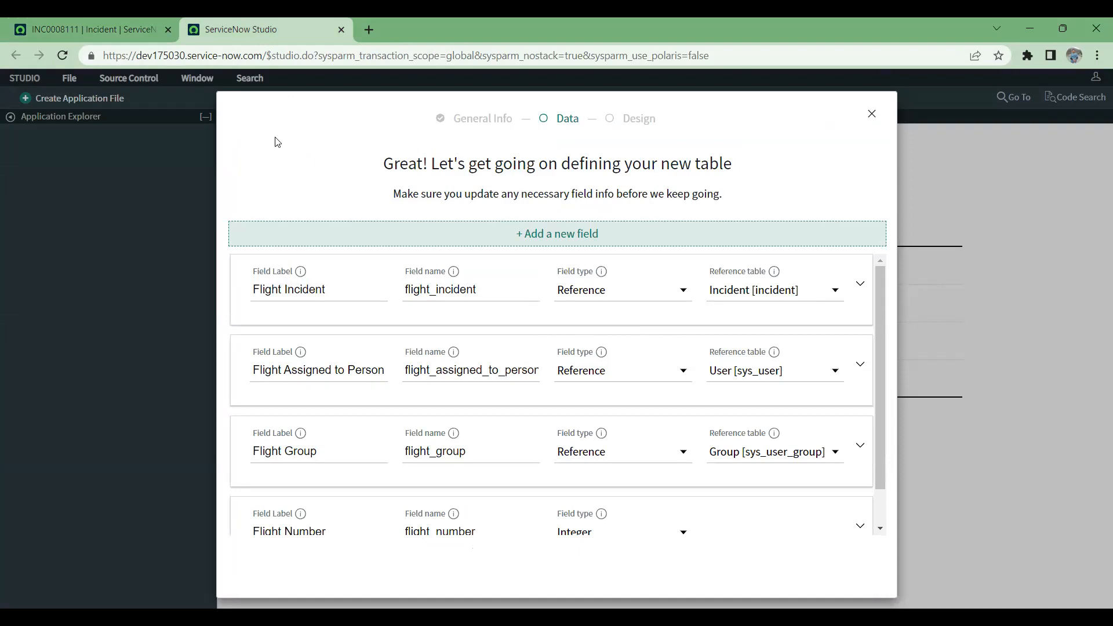
{"action": "left_click", "coordinate": [101, 26]}
{"action": "left_click", "coordinate": [241, 18]}
{"action": "scroll", "coordinate": [555, 486], "scroll_direction": "down", "scroll_amount": 1}
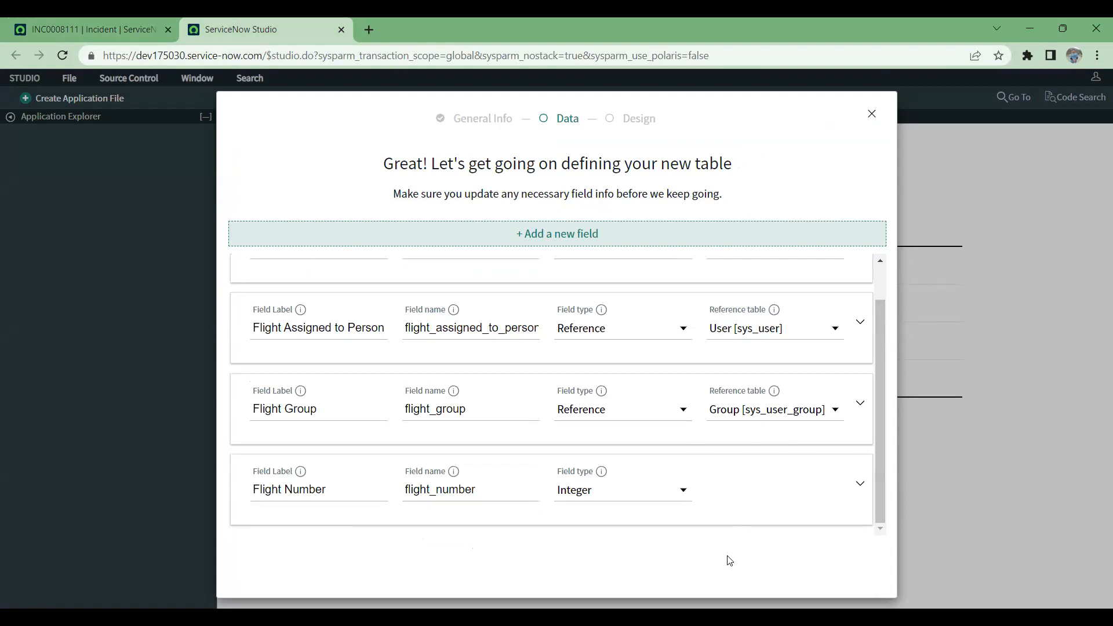
{"action": "left_click_drag", "start_coordinate": [877, 409], "coordinate": [884, 267]}
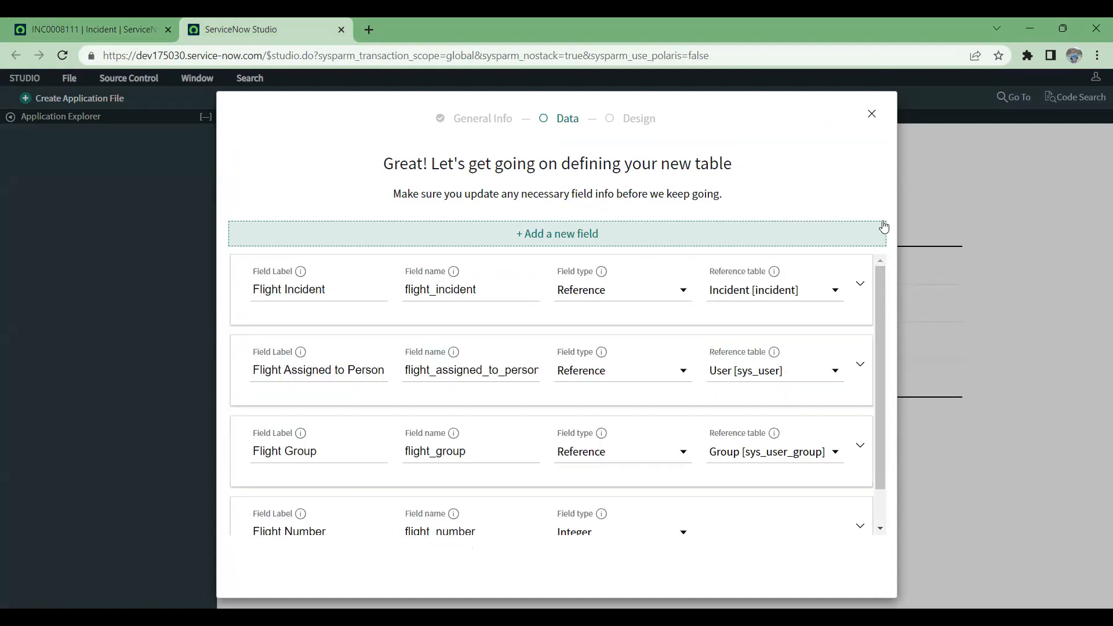
Step: Add a field labelled Flight Short Details with type String and a character limit of 100
{"action": "left_click", "coordinate": [823, 239]}
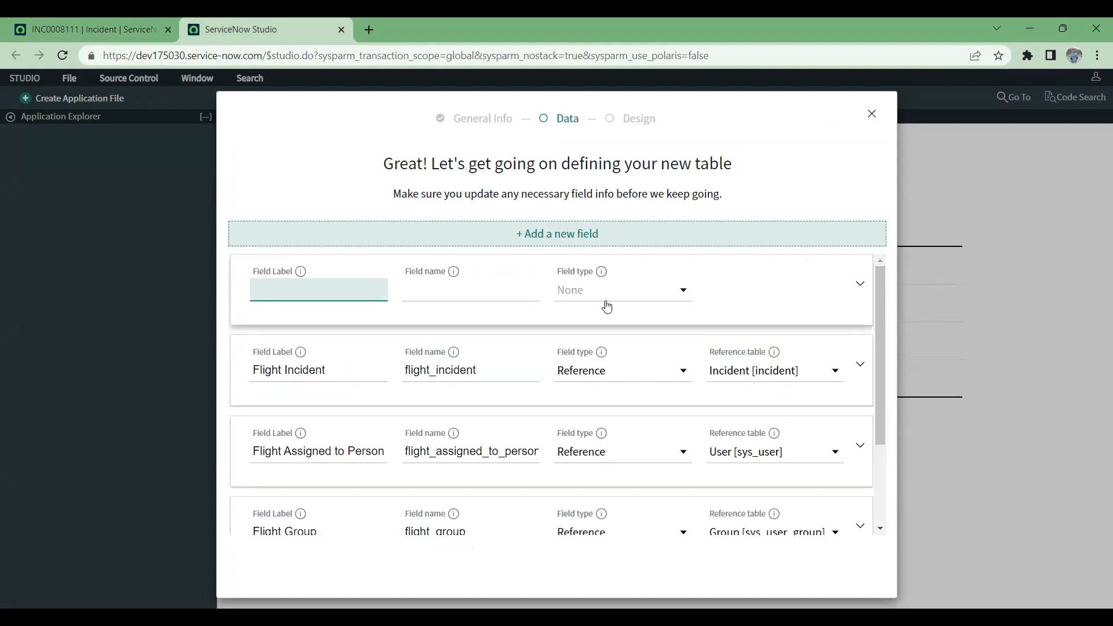
{"action": "type", "text": "Flight Short Details"}
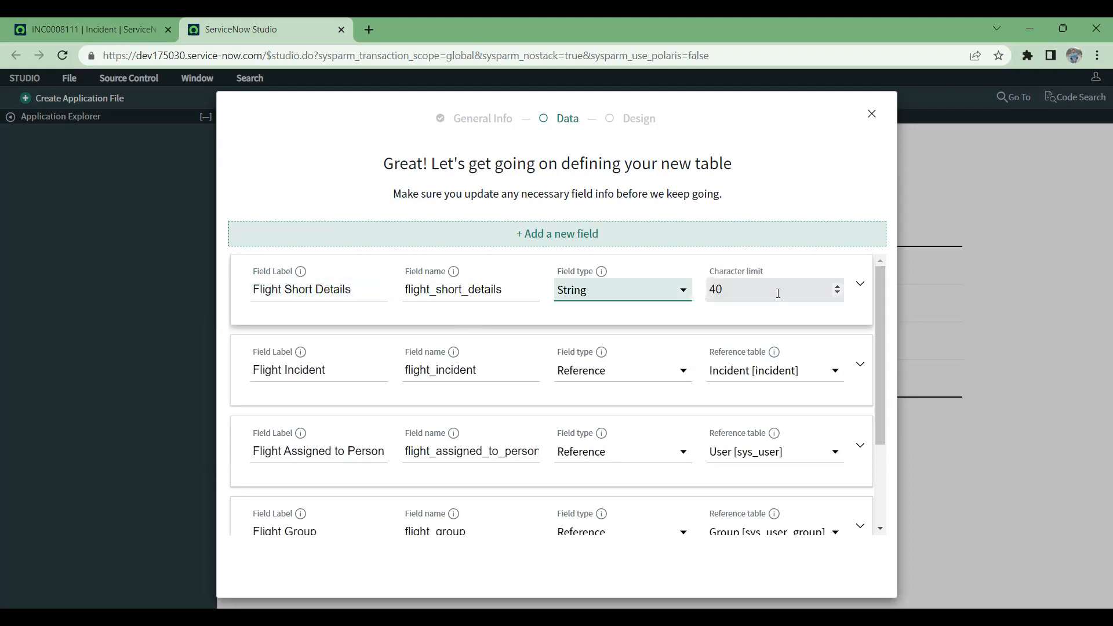
{"action": "left_click", "coordinate": [779, 291]}
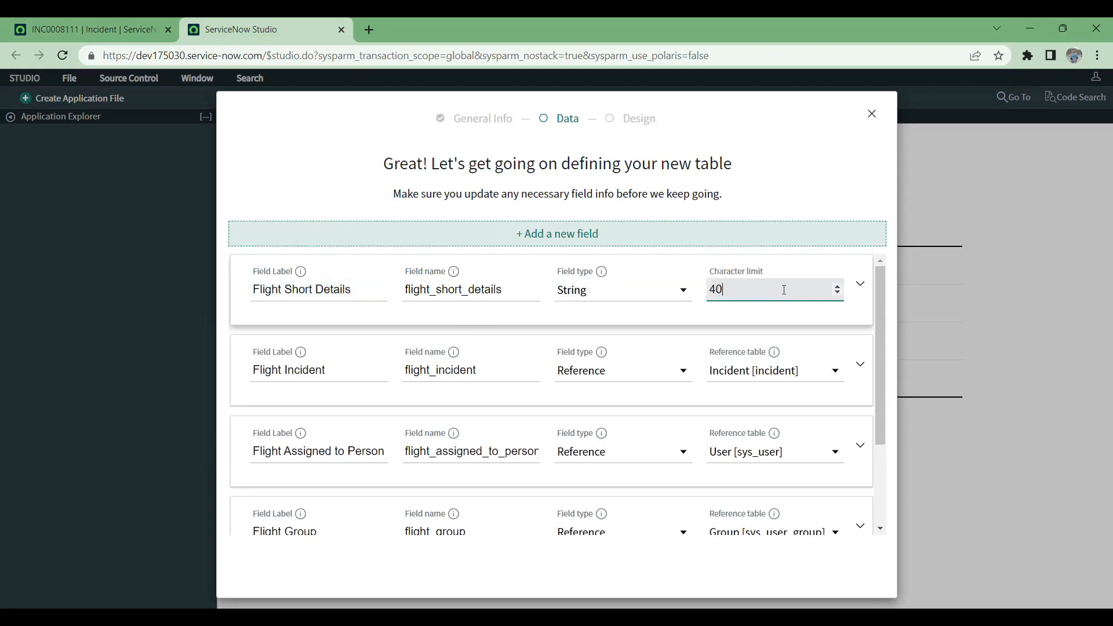
{"action": "left_click_drag", "start_coordinate": [783, 289], "coordinate": [708, 278]}
{"action": "type", "text": "100"}
{"action": "left_click", "coordinate": [662, 320]}
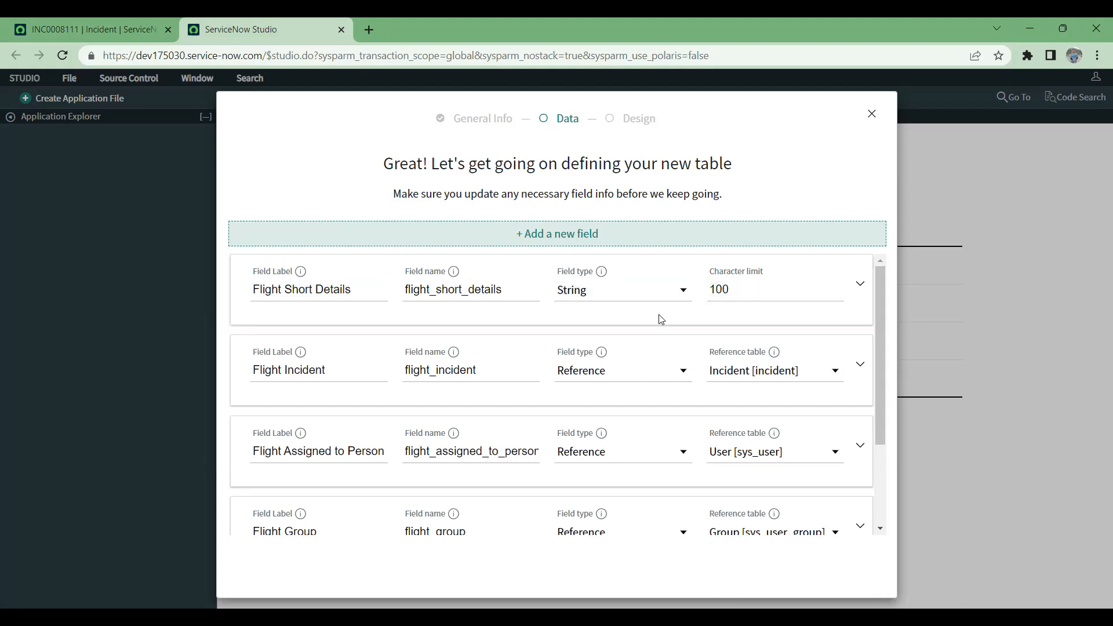
Step: Review the new table's field definitions from Flight Short Details down to Flight Number
{"action": "scroll", "coordinate": [855, 430], "scroll_direction": "down", "scroll_amount": 2}
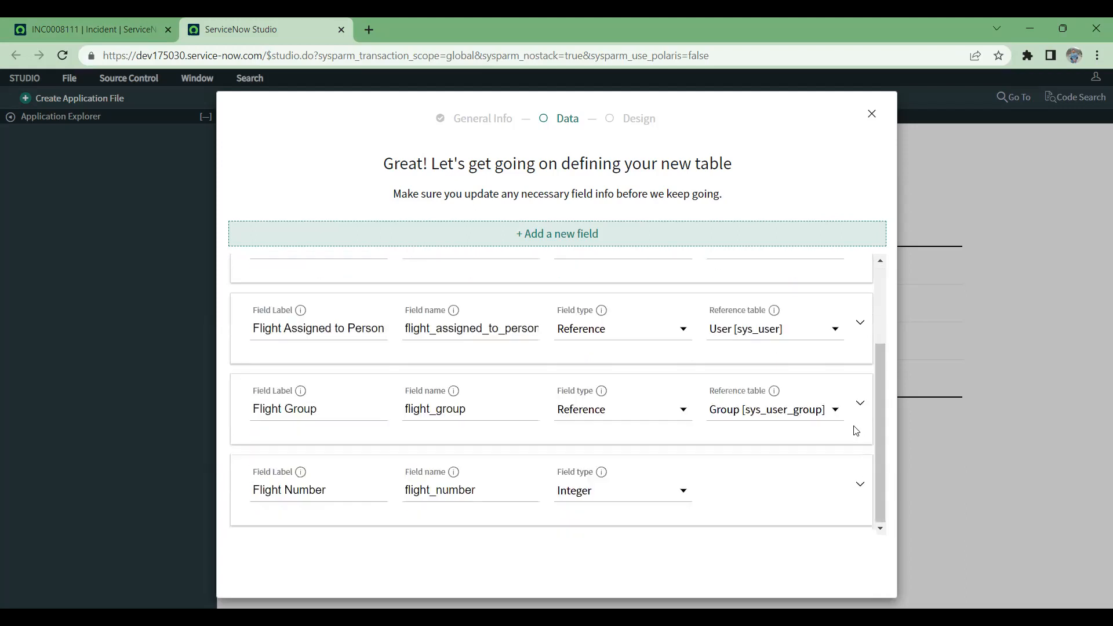
{"action": "scroll", "coordinate": [856, 431], "scroll_direction": "up", "scroll_amount": 2}
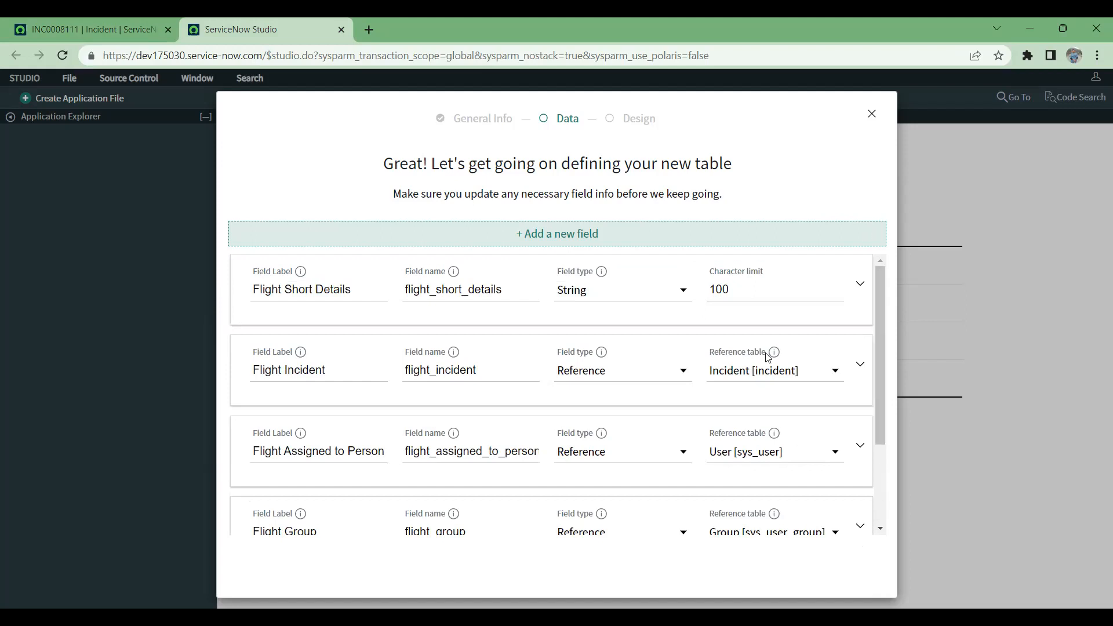
{"action": "scroll", "coordinate": [767, 358], "scroll_direction": "down", "scroll_amount": 2}
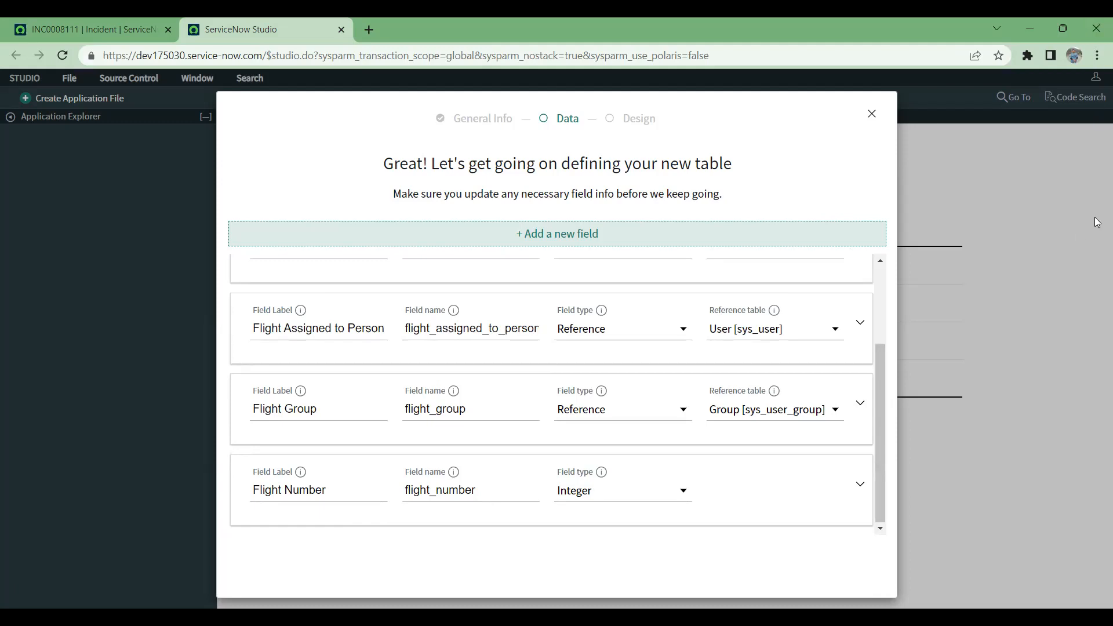
{"action": "left_click", "coordinate": [871, 115]}
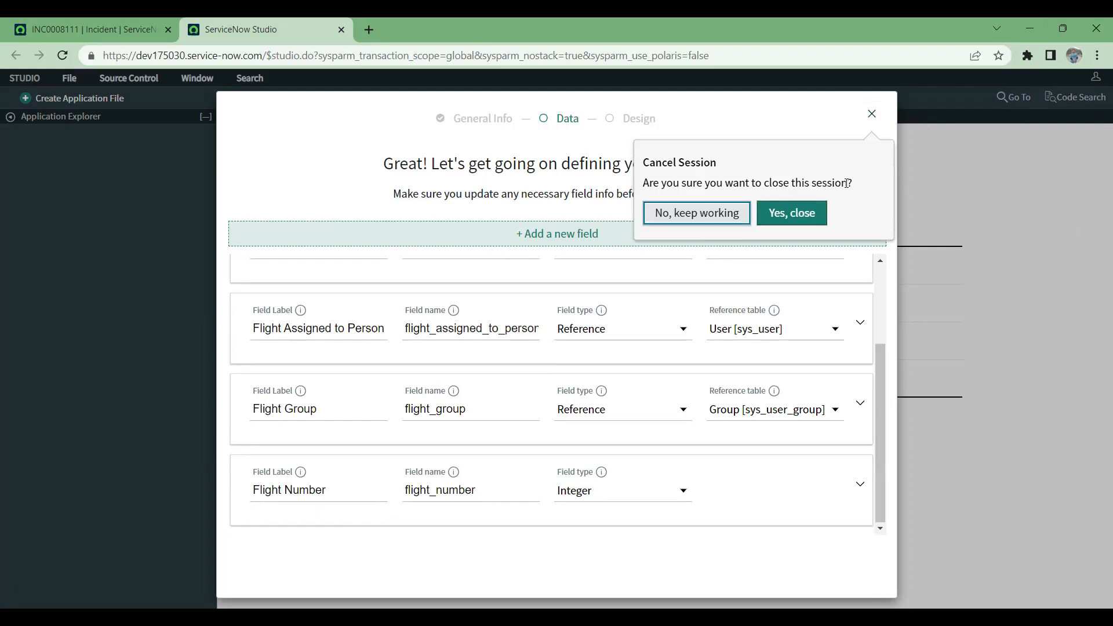
{"action": "left_click", "coordinate": [731, 216]}
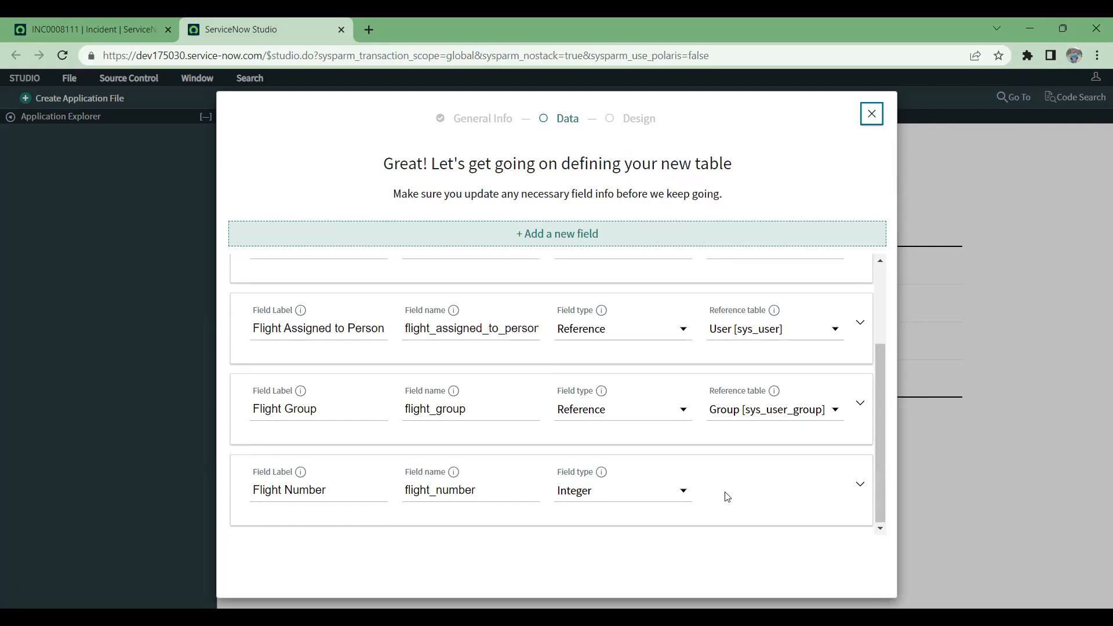
{"action": "left_click_drag", "start_coordinate": [881, 459], "coordinate": [898, 562]}
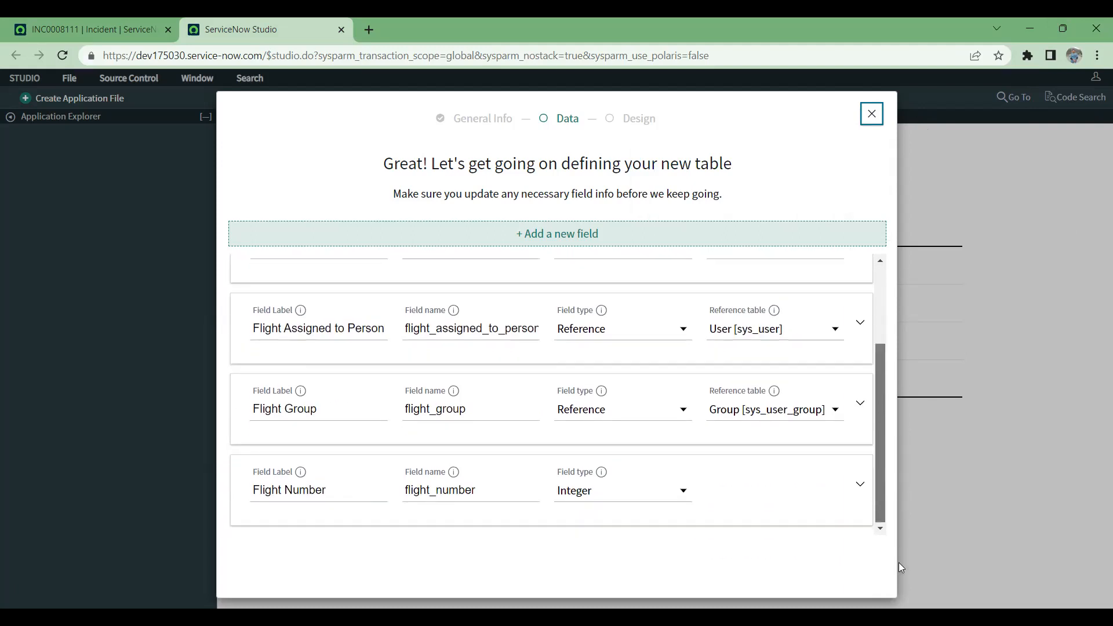
Step: Close the table definition session and filter the recent applications by Fligh
{"action": "left_click", "coordinate": [875, 119]}
{"action": "left_click", "coordinate": [791, 215]}
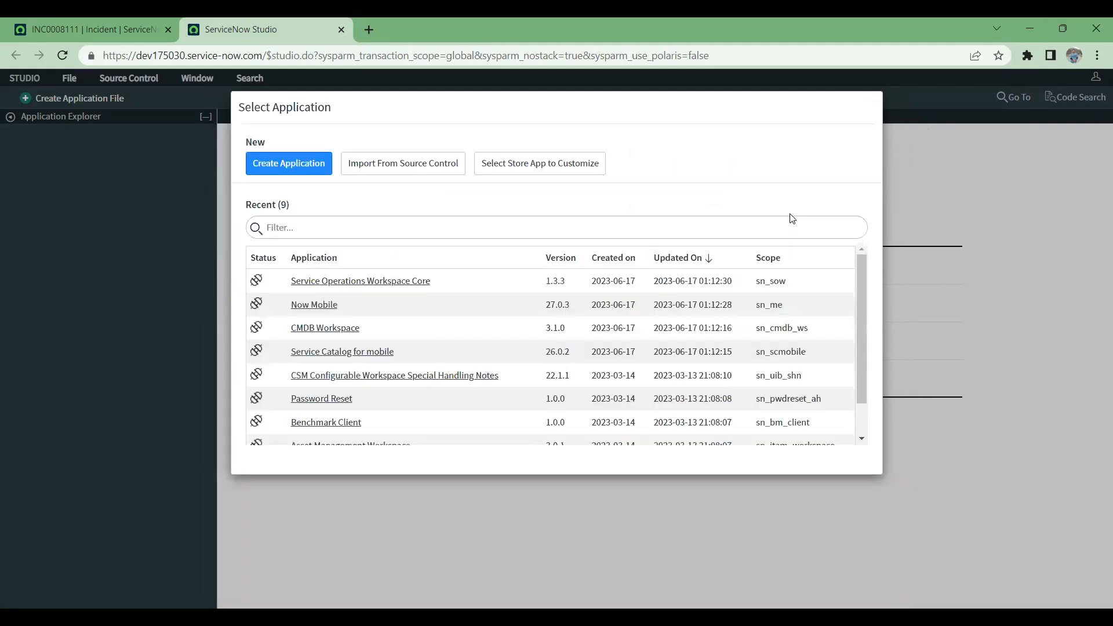
{"action": "left_click", "coordinate": [304, 229]}
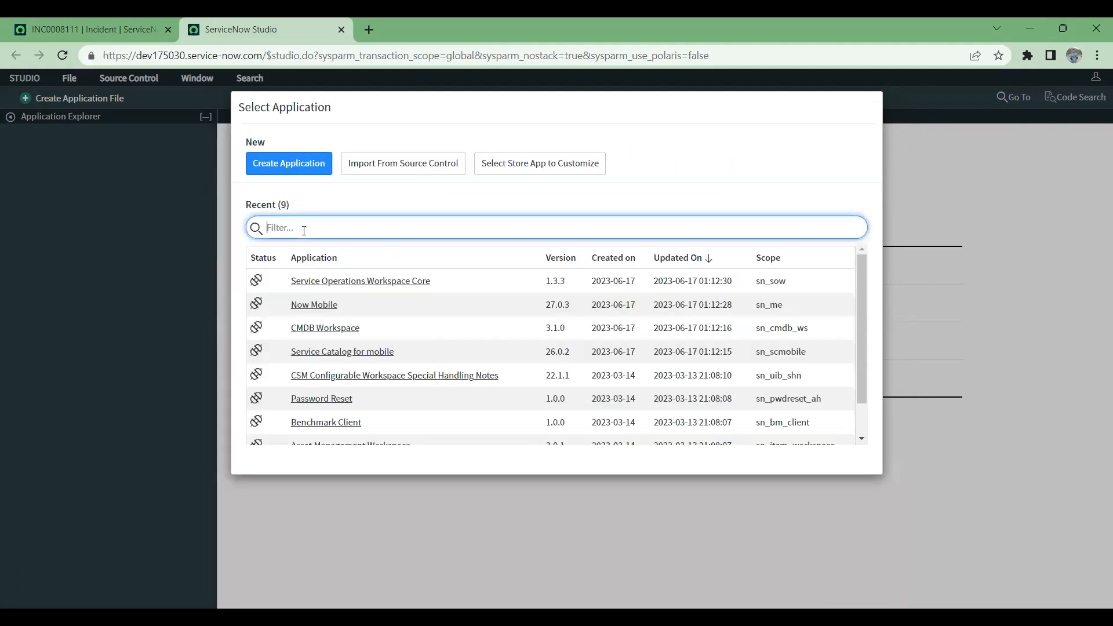
{"action": "type", "text": "Fligh"}
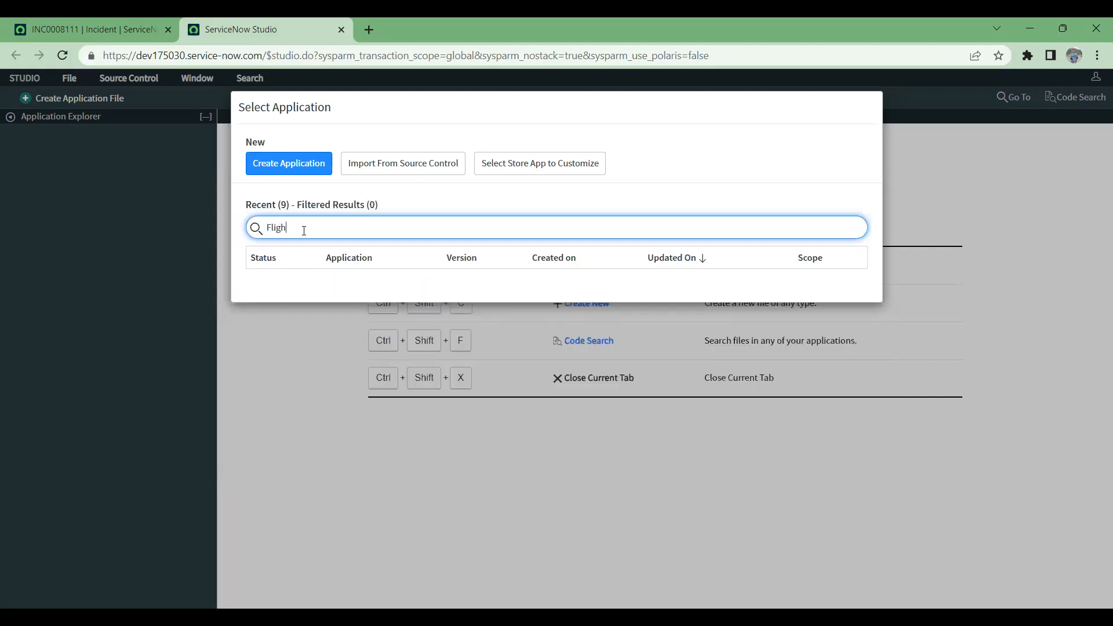
Step: Start creating another scoped application and name it Flight Management System
{"action": "left_click", "coordinate": [295, 164]}
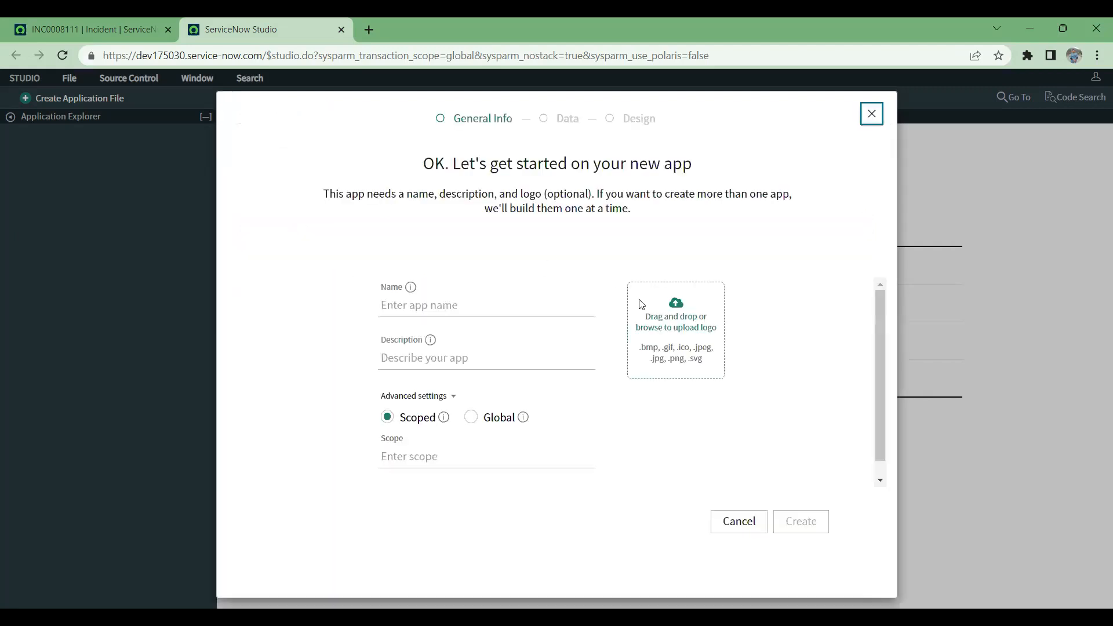
{"action": "left_click", "coordinate": [495, 313]}
{"action": "type", "text": "Flgit"}
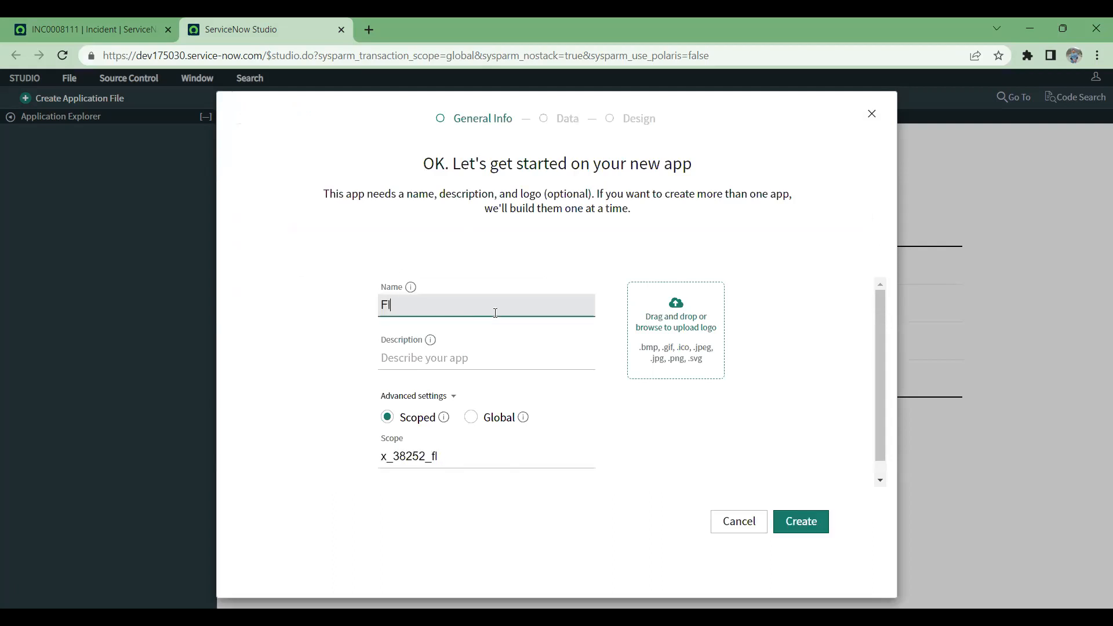
{"action": "key", "text": "BackSpace"}
{"action": "key", "text": "BackSpace"}
{"action": "key", "text": "BackSpace"}
{"action": "type", "text": "ight Managment"}
{"action": "key", "text": "BackSpace"}
{"action": "key", "text": "BackSpace"}
{"action": "key", "text": "BackSpace"}
{"action": "key", "text": "BackSpace"}
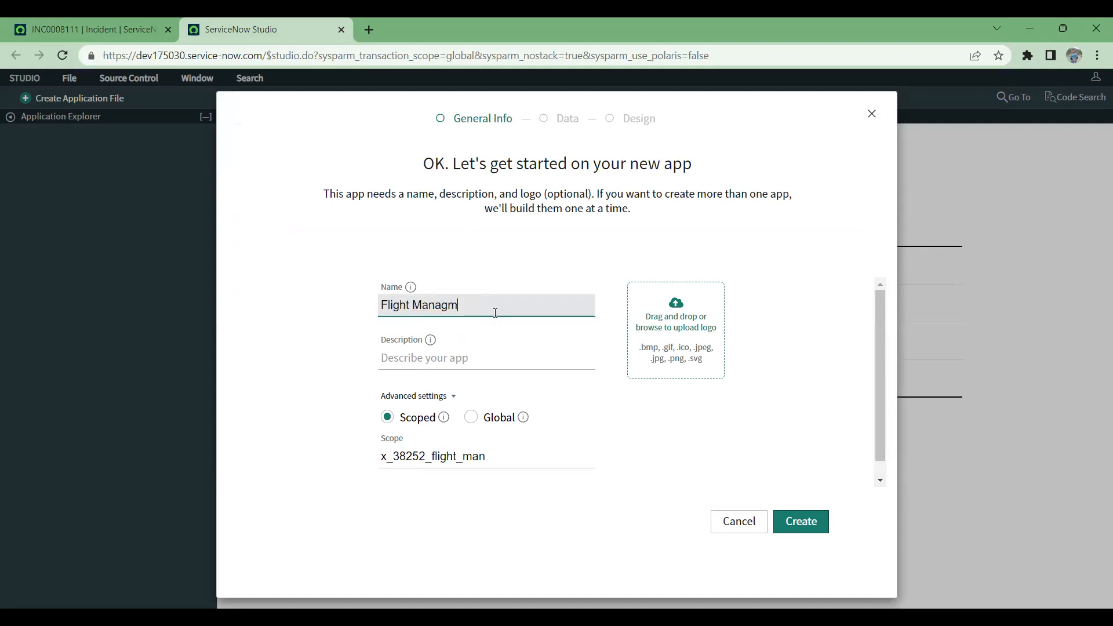
{"action": "type", "text": "ement System"}
Step: Describe the application as Flight Related issues and try to create it with the scope x_38252_flight_man
{"action": "left_click", "coordinate": [467, 353]}
{"action": "type", "text": "Flight"}
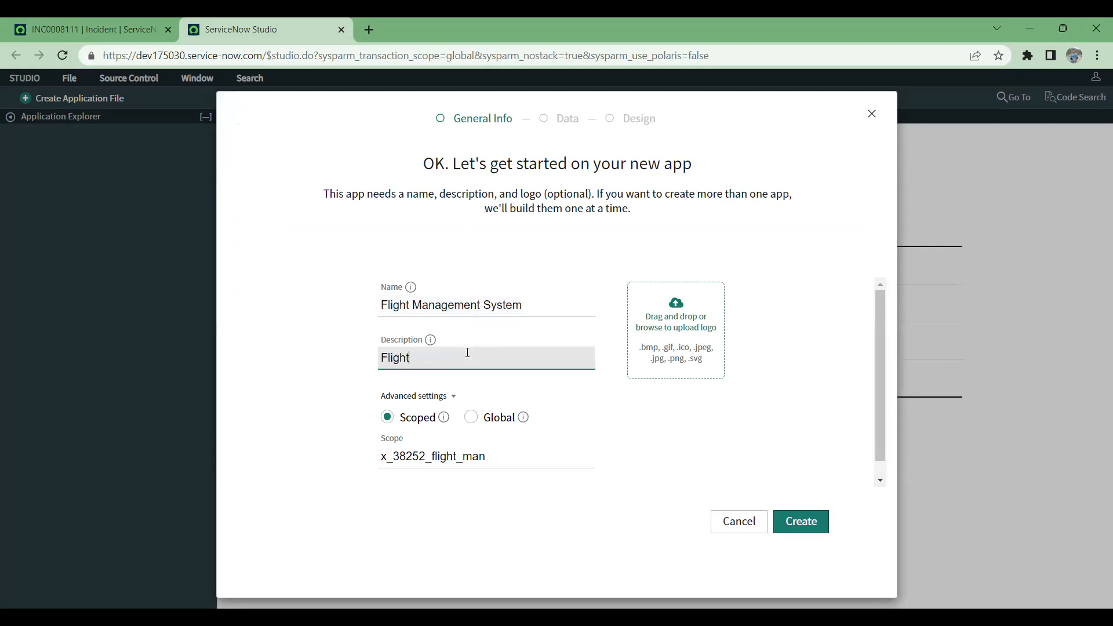
{"action": "type", "text": " Related issues"}
{"action": "left_click", "coordinate": [818, 525]}
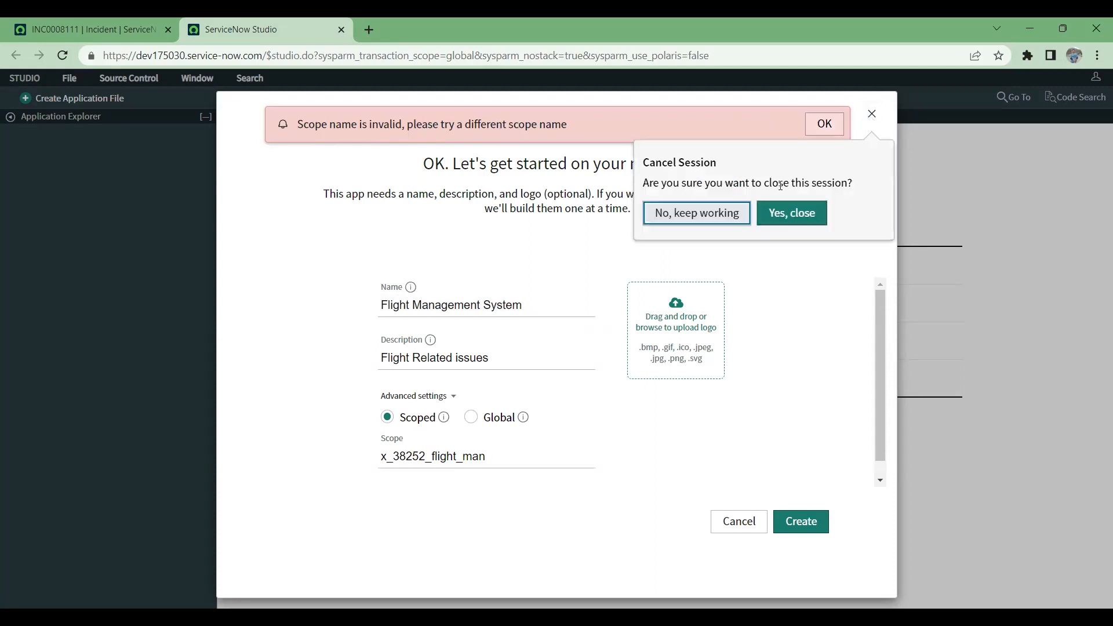
Step: Close the application creation session, then filter the recent applications by Fl and clear the filter
{"action": "left_click", "coordinate": [789, 214]}
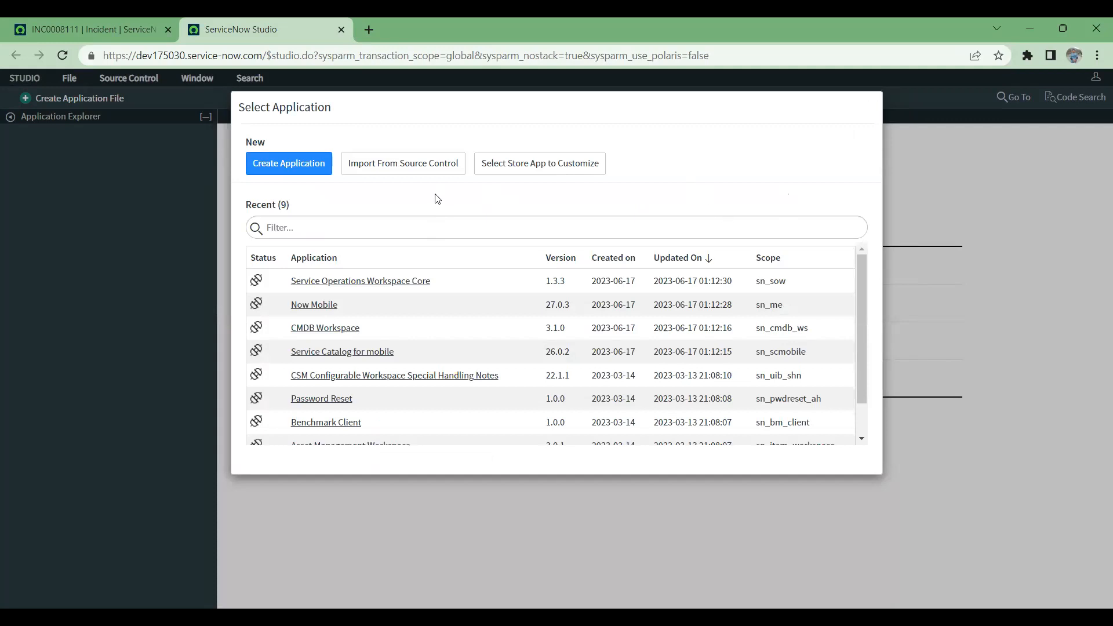
{"action": "left_click", "coordinate": [352, 226]}
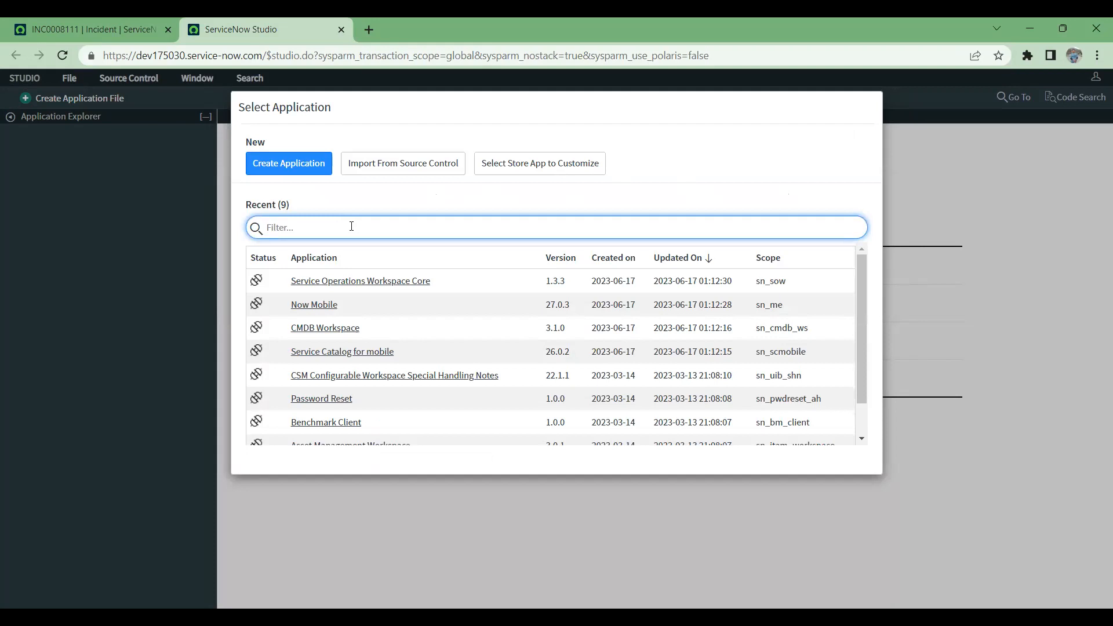
{"action": "type", "text": "Fli"}
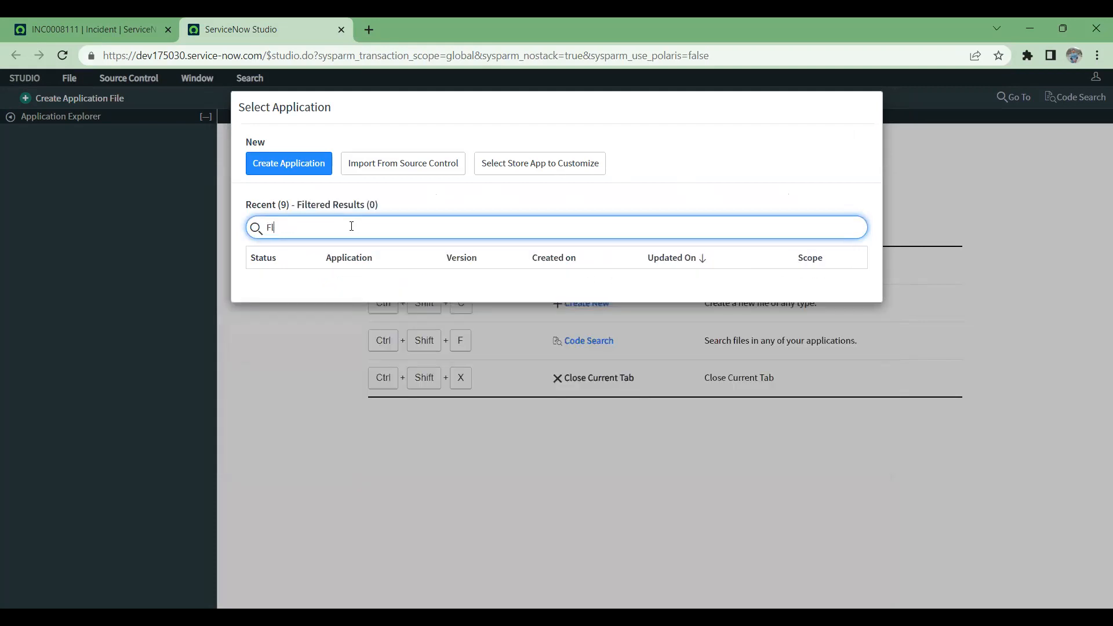
{"action": "key", "text": "BackSpace"}
{"action": "key", "text": "BackSpace"}
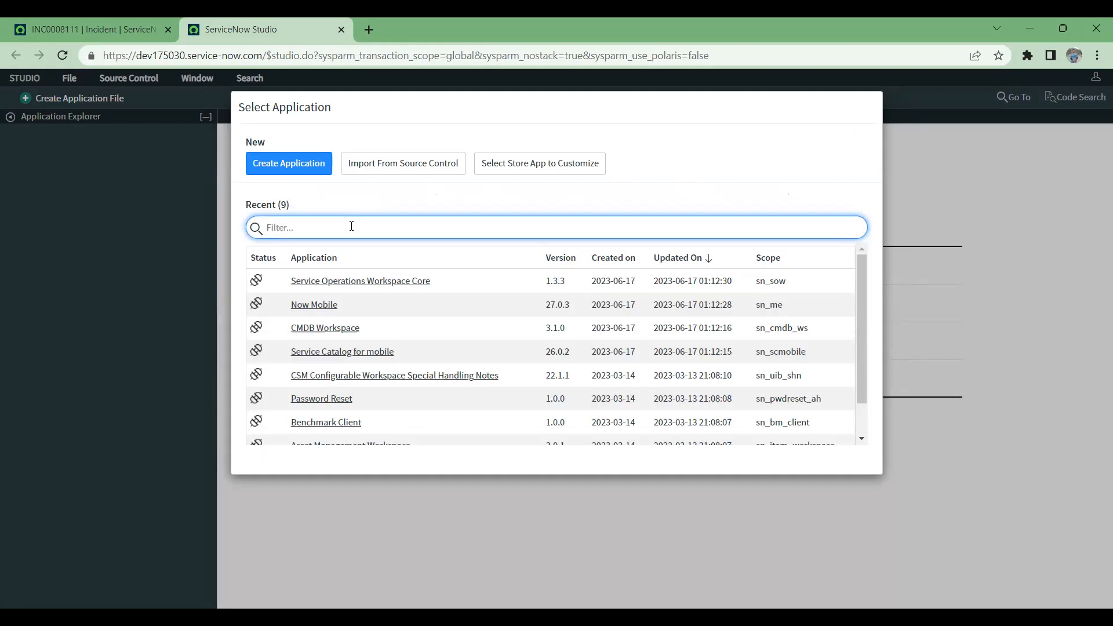
Step: Look through the recent applications and open Service Catalog for mobile in Studio
{"action": "left_click", "coordinate": [922, 312]}
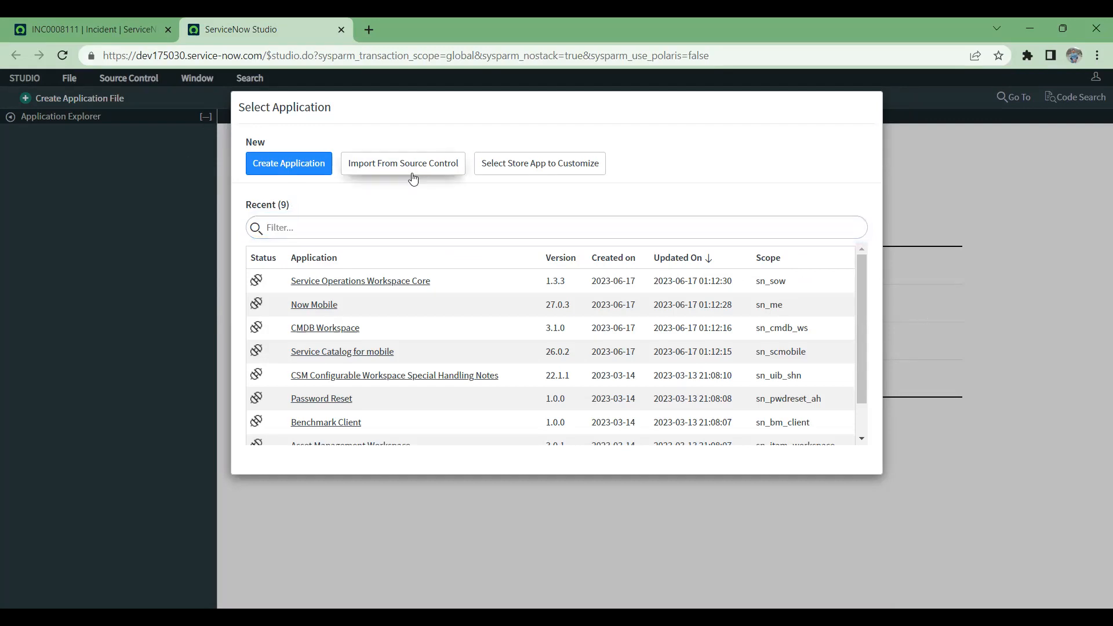
{"action": "scroll", "coordinate": [417, 295], "scroll_direction": "down", "scroll_amount": 1}
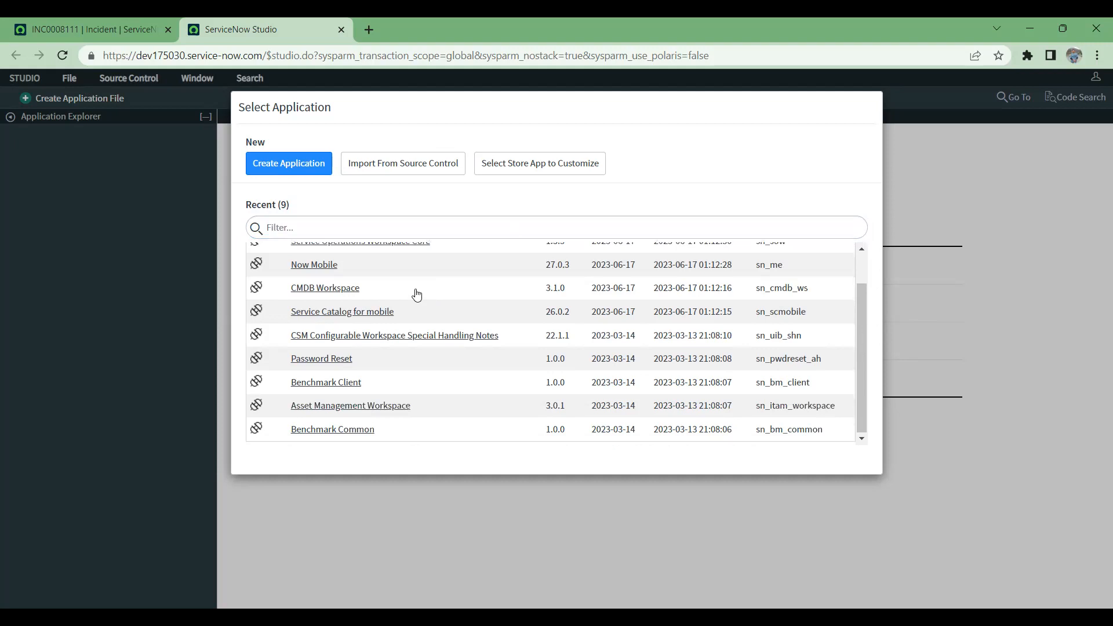
{"action": "left_click", "coordinate": [325, 314]}
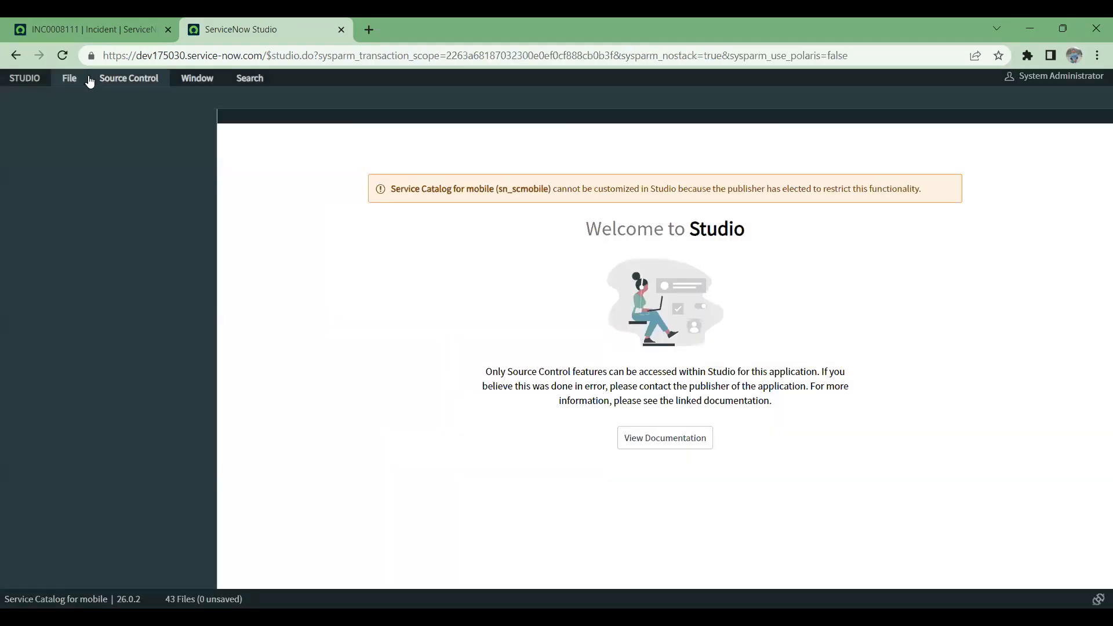
{"action": "left_click", "coordinate": [90, 81]}
{"action": "left_click", "coordinate": [69, 82]}
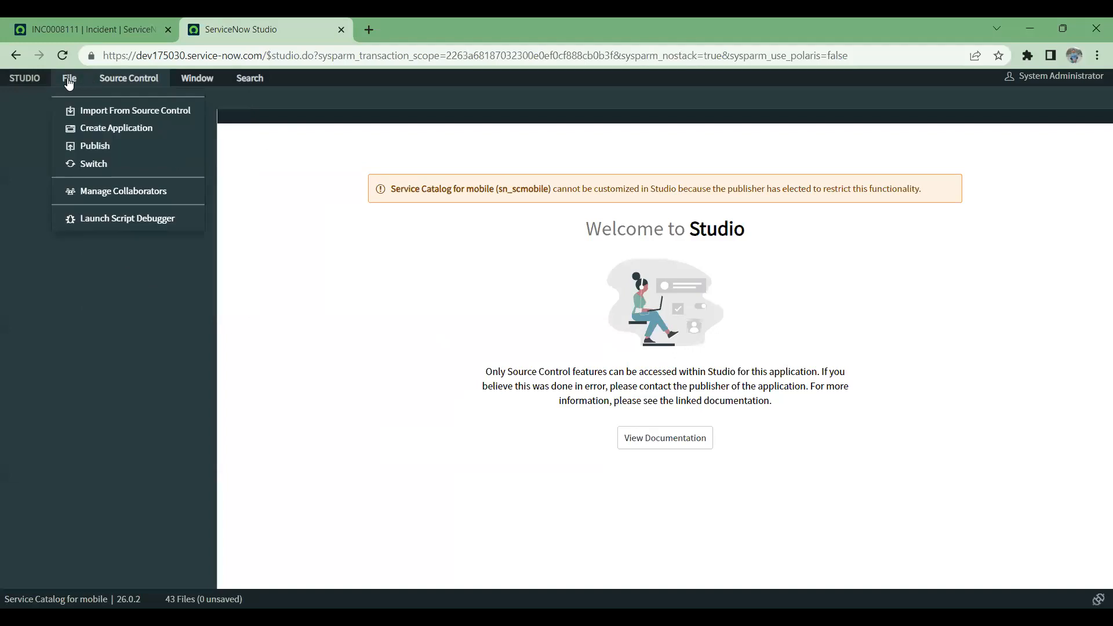
{"action": "left_click", "coordinate": [107, 127]}
{"action": "left_click", "coordinate": [435, 305]}
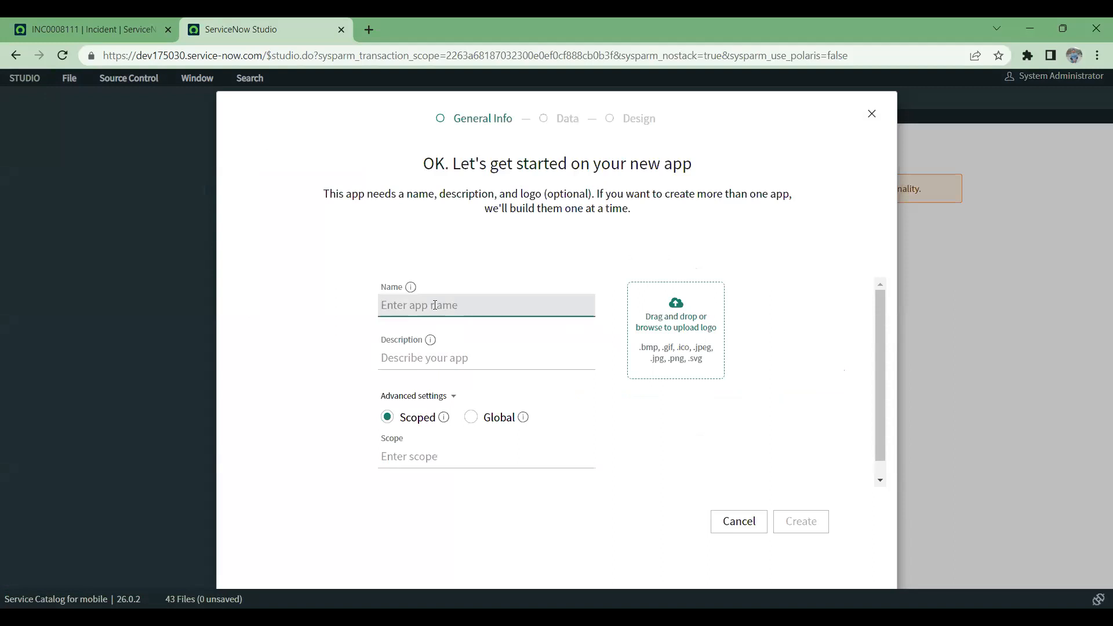
{"action": "type", "text": "S"}
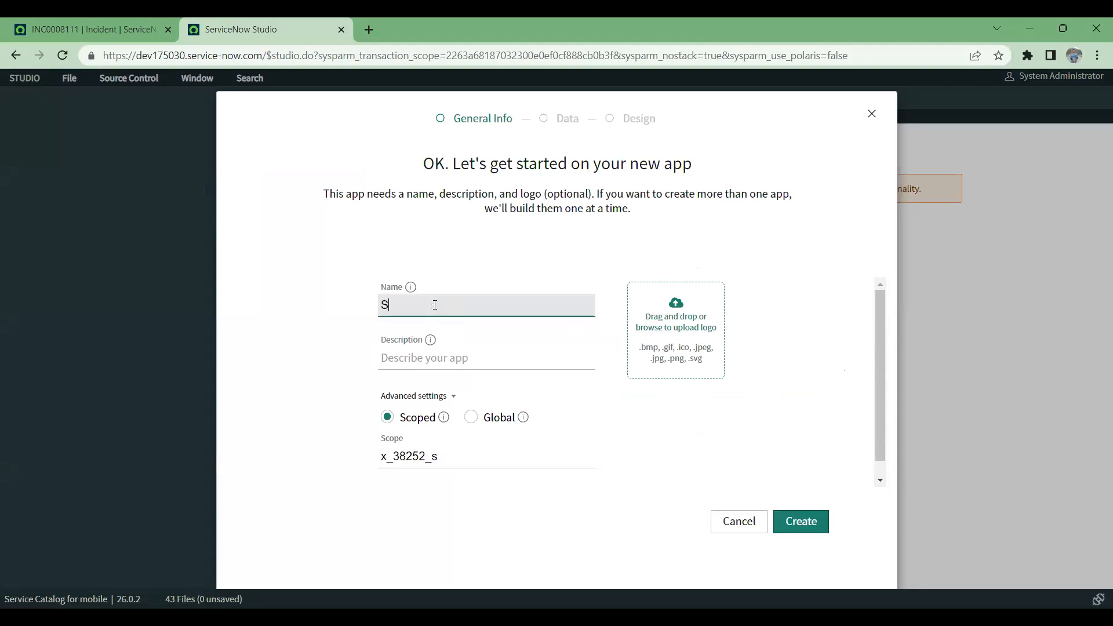
Step: Go to the incident page and filter the navigator by Flight
{"action": "left_click", "coordinate": [88, 21]}
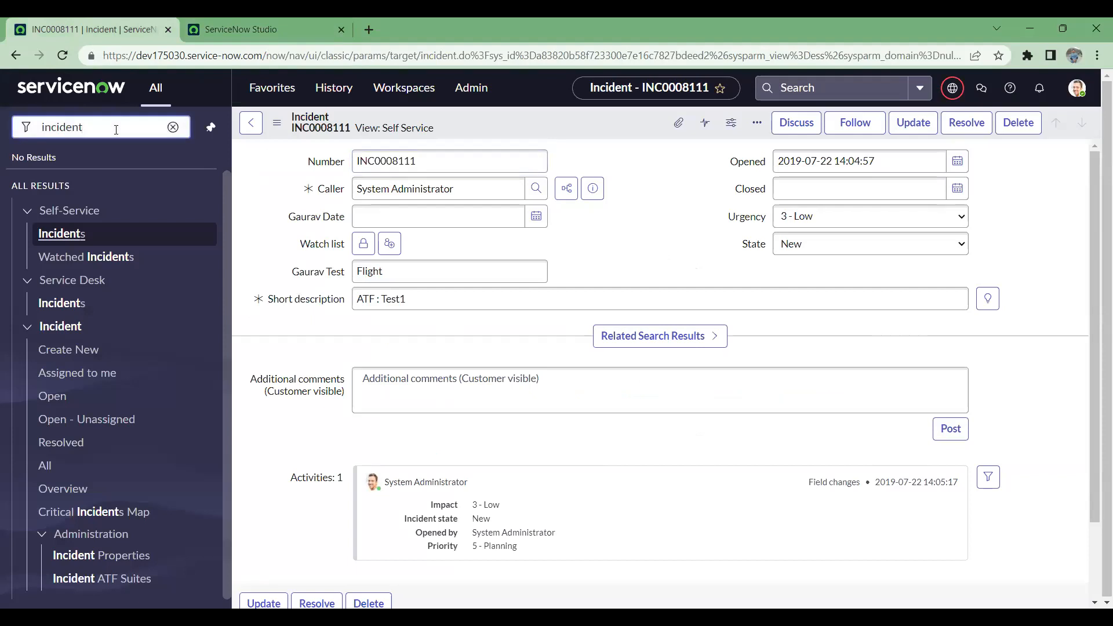
{"action": "key", "text": "BackSpace"}
{"action": "key", "text": "BackSpace"}
{"action": "key", "text": "BackSpace"}
{"action": "key", "text": "BackSpace"}
{"action": "key", "text": "BackSpace"}
{"action": "key", "text": "BackSpace"}
{"action": "key", "text": "BackSpace"}
{"action": "key", "text": "BackSpace"}
{"action": "type", "text": "F"}
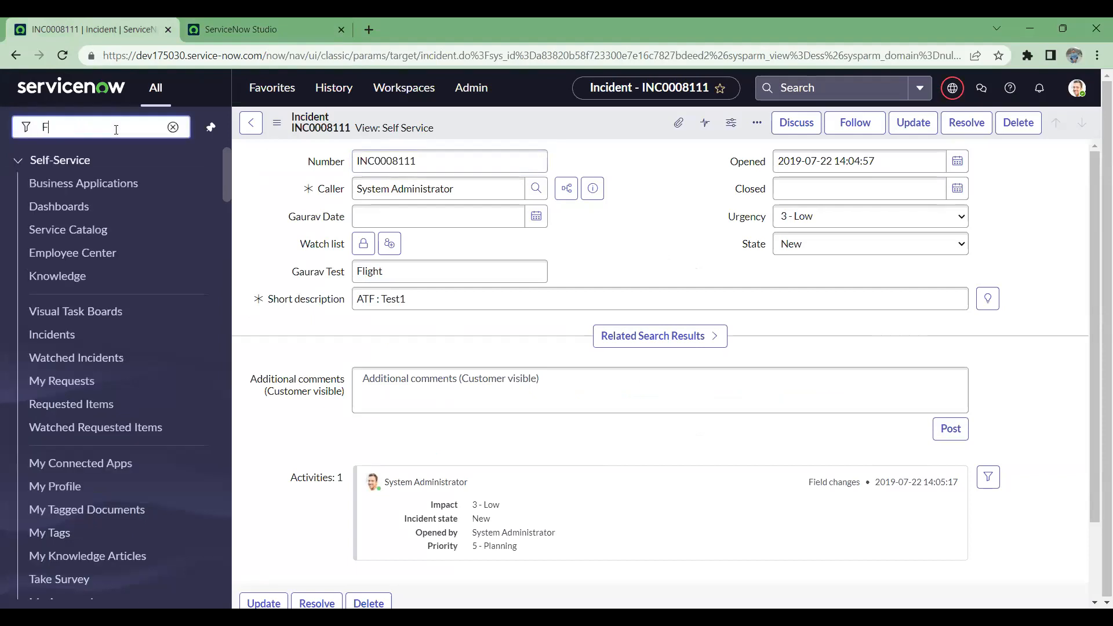
{"action": "type", "text": "light"}
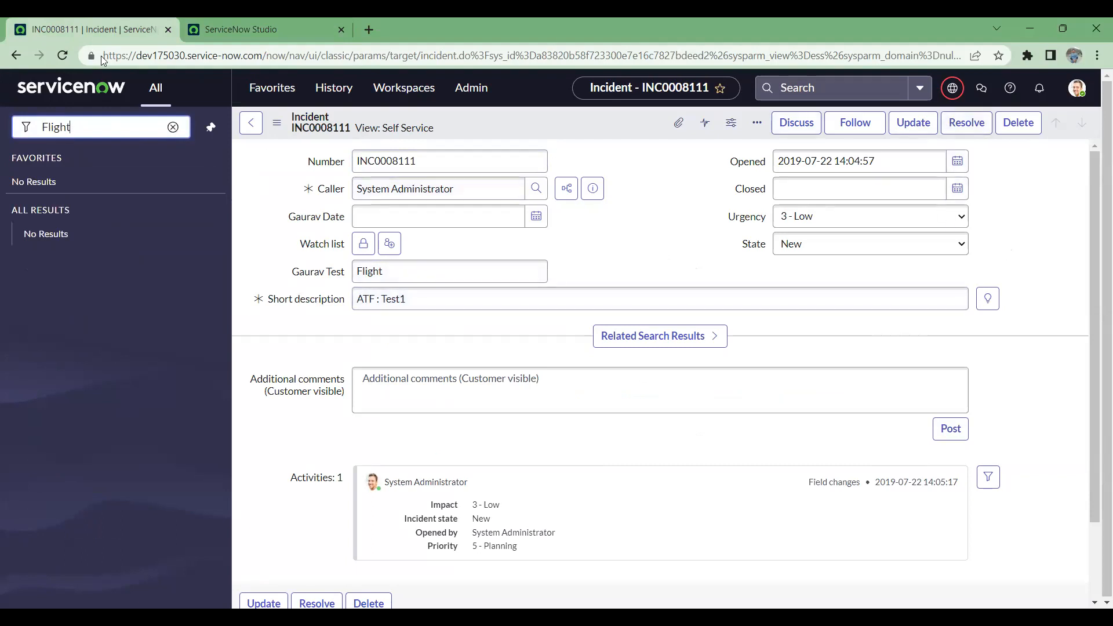
Step: Reload the incident page and change the application scope to Flight Management System
{"action": "left_click", "coordinate": [64, 56]}
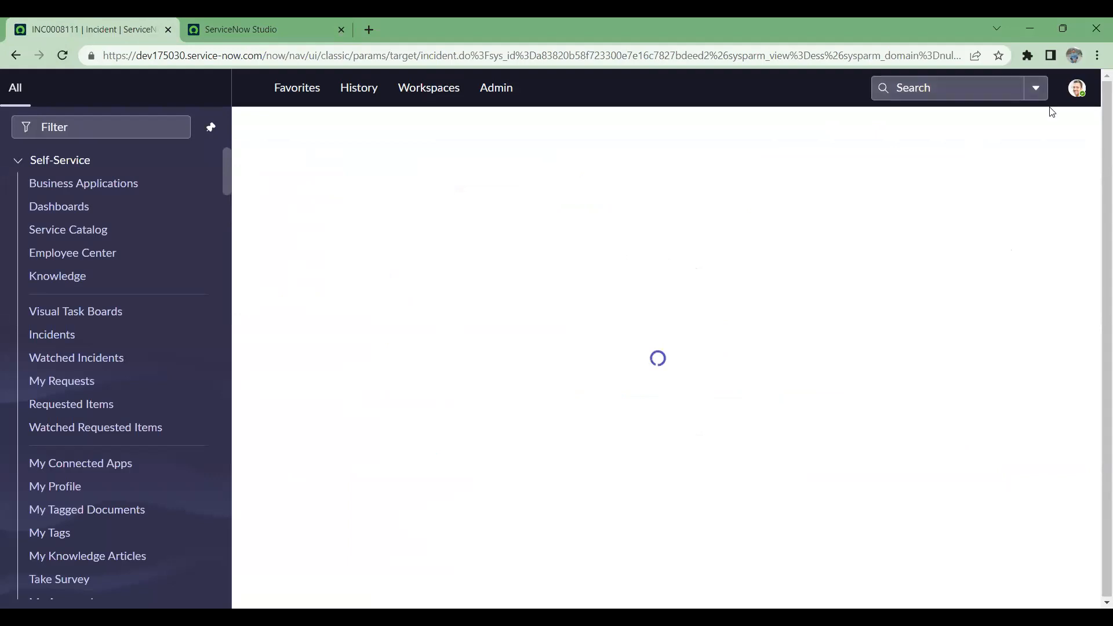
{"action": "left_click", "coordinate": [952, 88]}
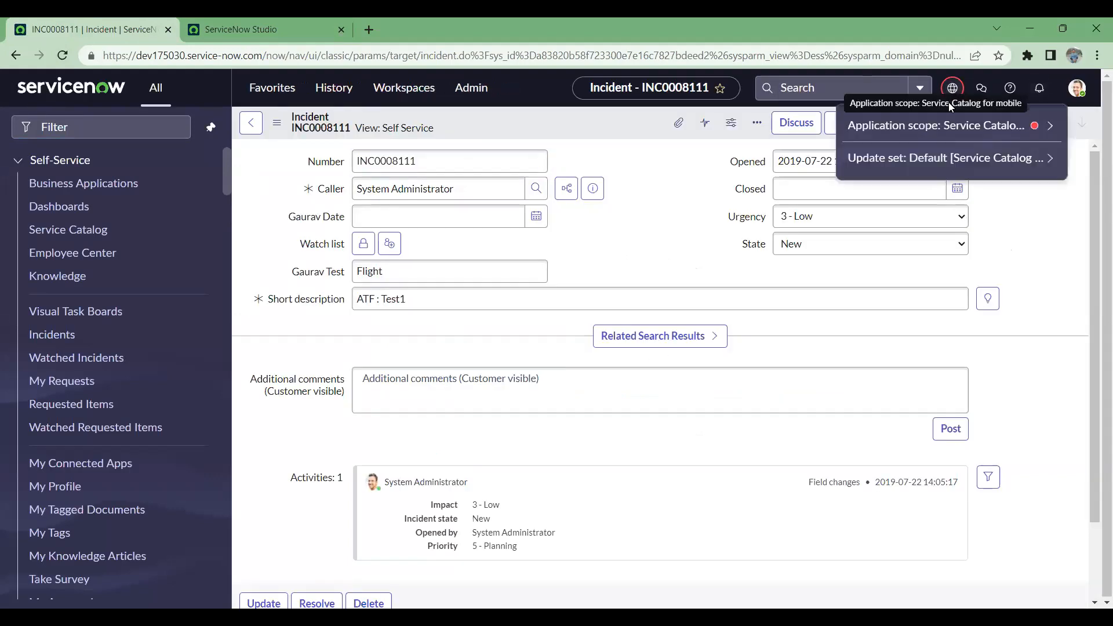
{"action": "left_click", "coordinate": [951, 126]}
{"action": "type", "text": "fli"}
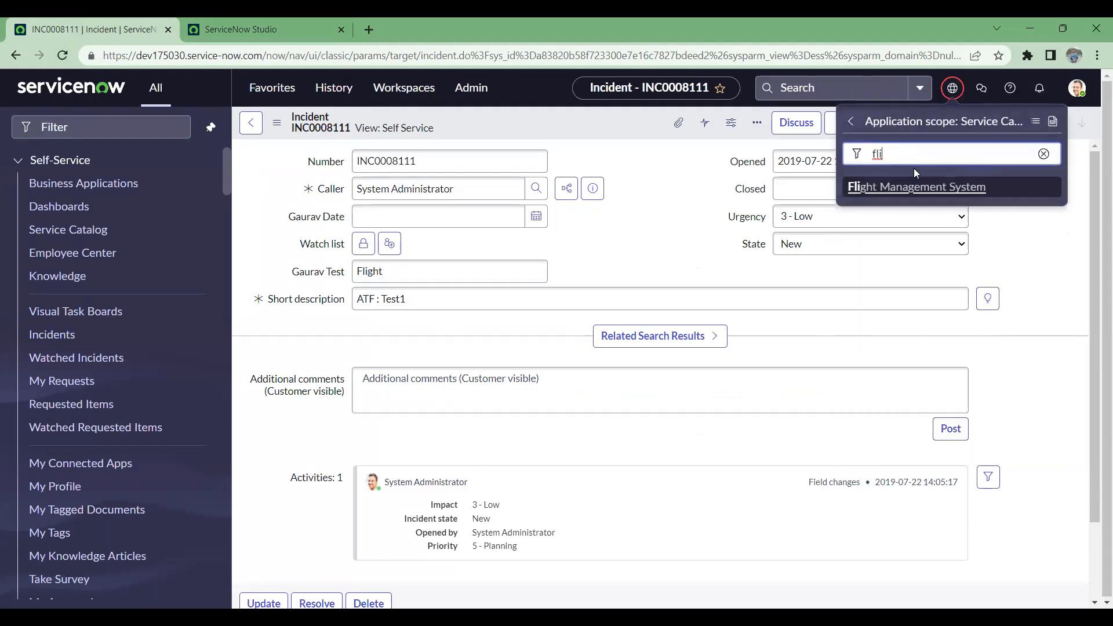
{"action": "left_click", "coordinate": [914, 188]}
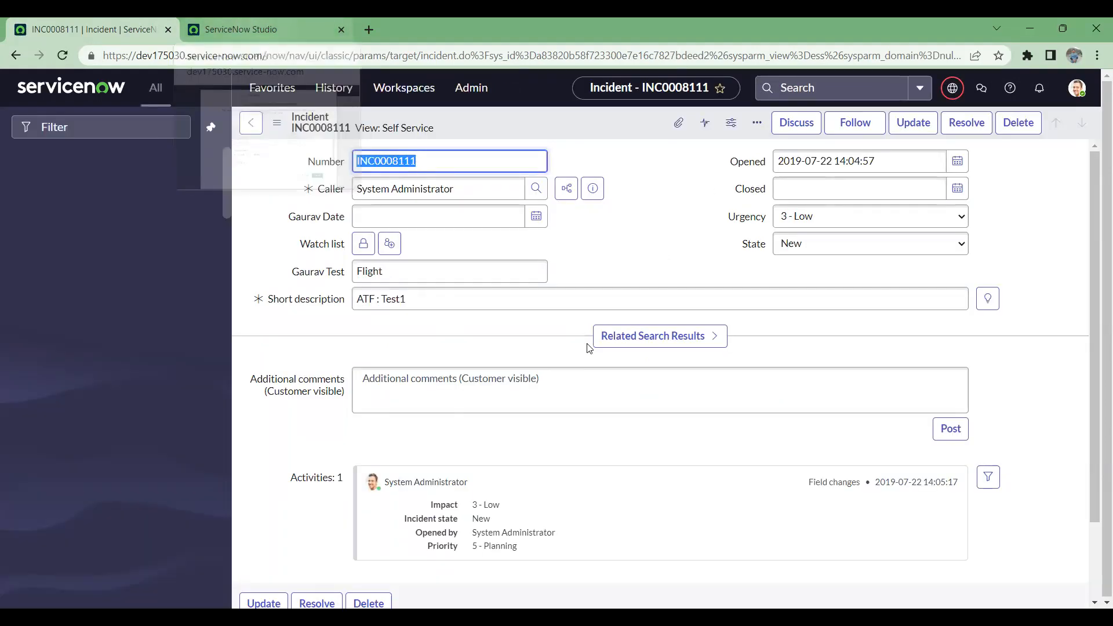
Step: Return to Studio and close the unfinished application creation form
{"action": "left_click", "coordinate": [197, 20]}
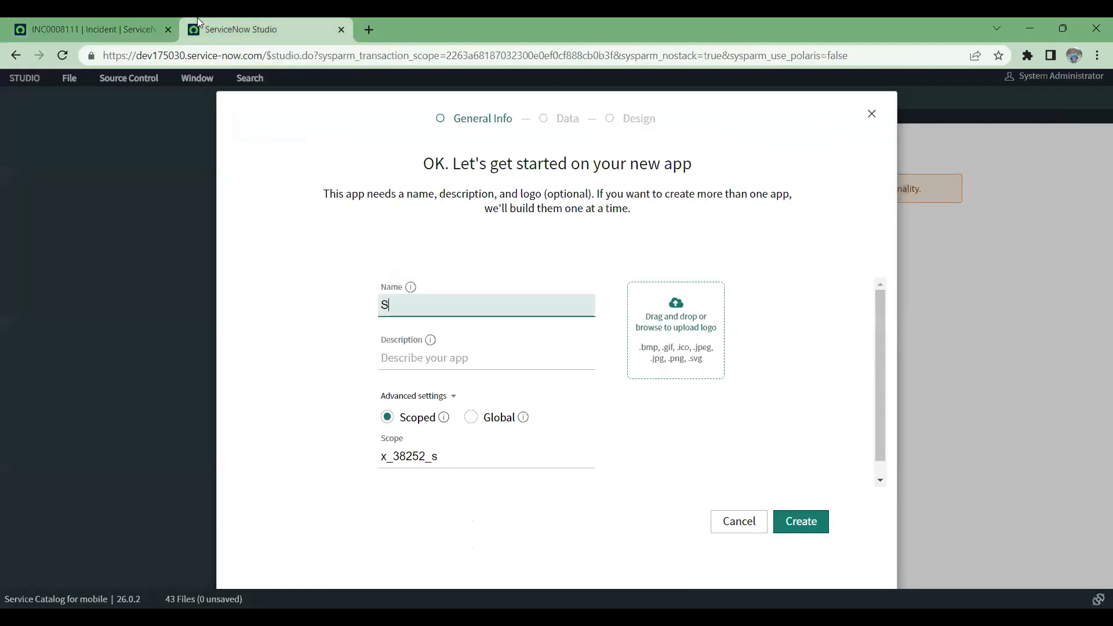
{"action": "left_click", "coordinate": [871, 113]}
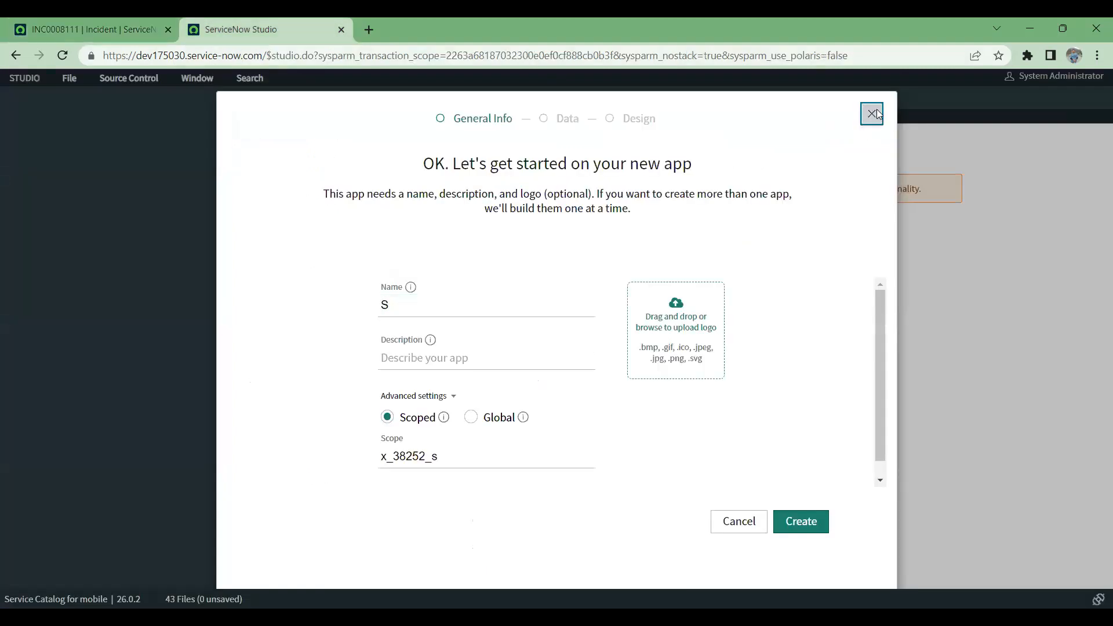
{"action": "left_click", "coordinate": [795, 215]}
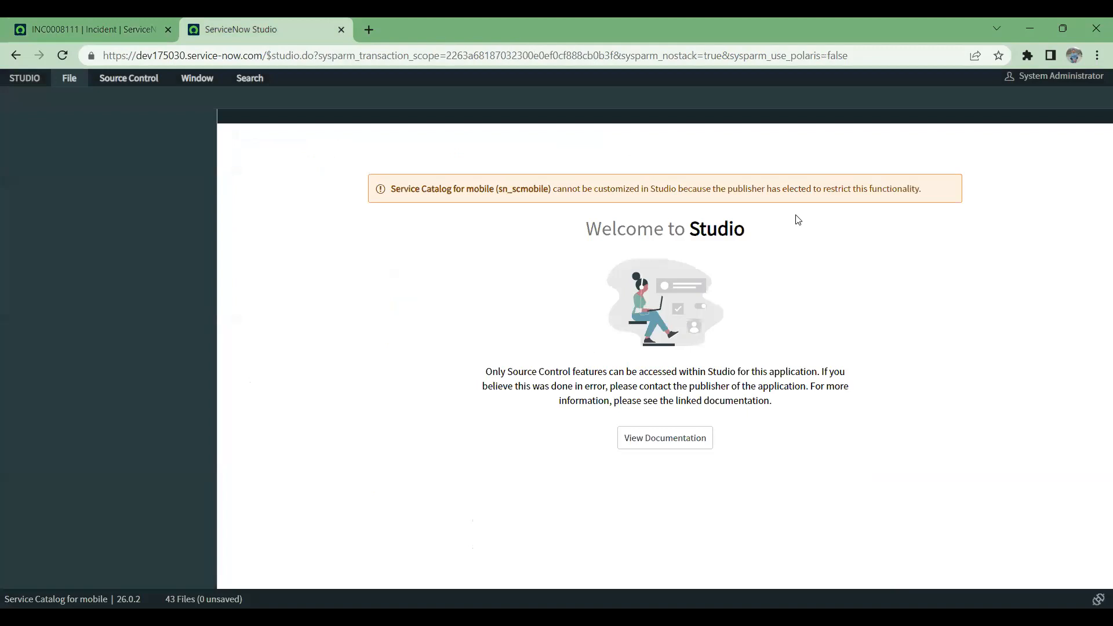
Step: Switch the application open in Studio to Flight Management System
{"action": "left_click", "coordinate": [74, 84]}
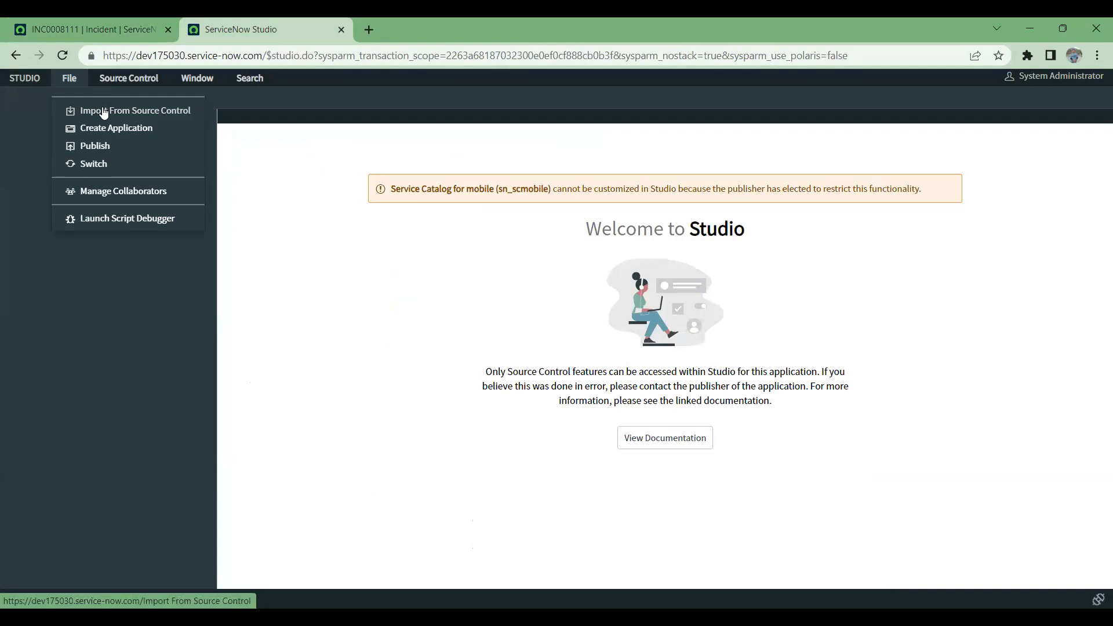
{"action": "left_click", "coordinate": [131, 82]}
{"action": "left_click", "coordinate": [193, 82]}
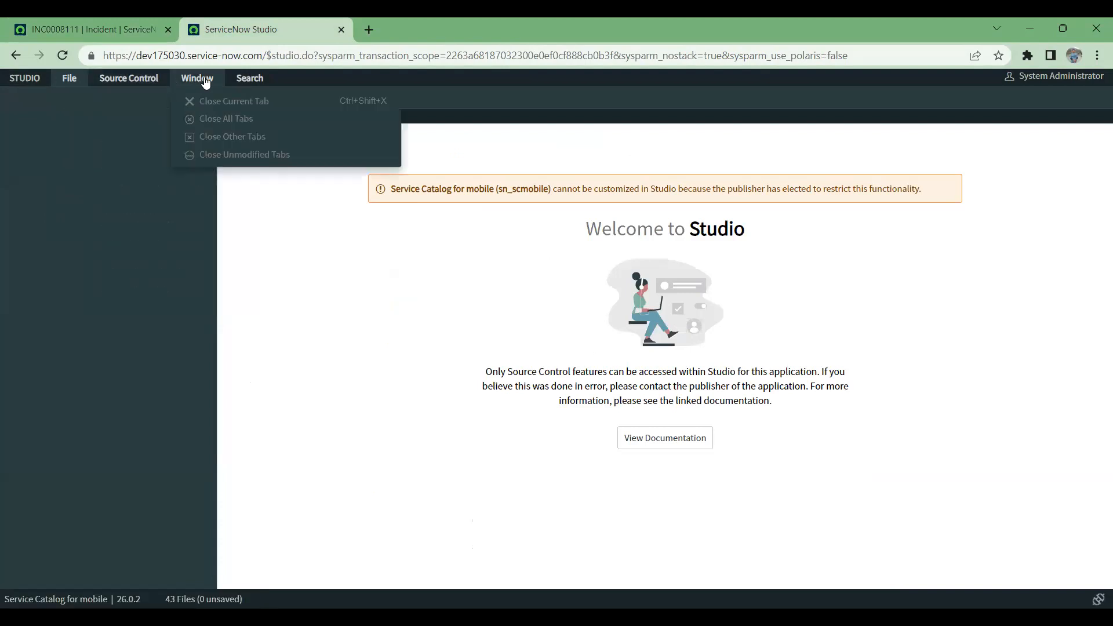
{"action": "left_click", "coordinate": [250, 83]}
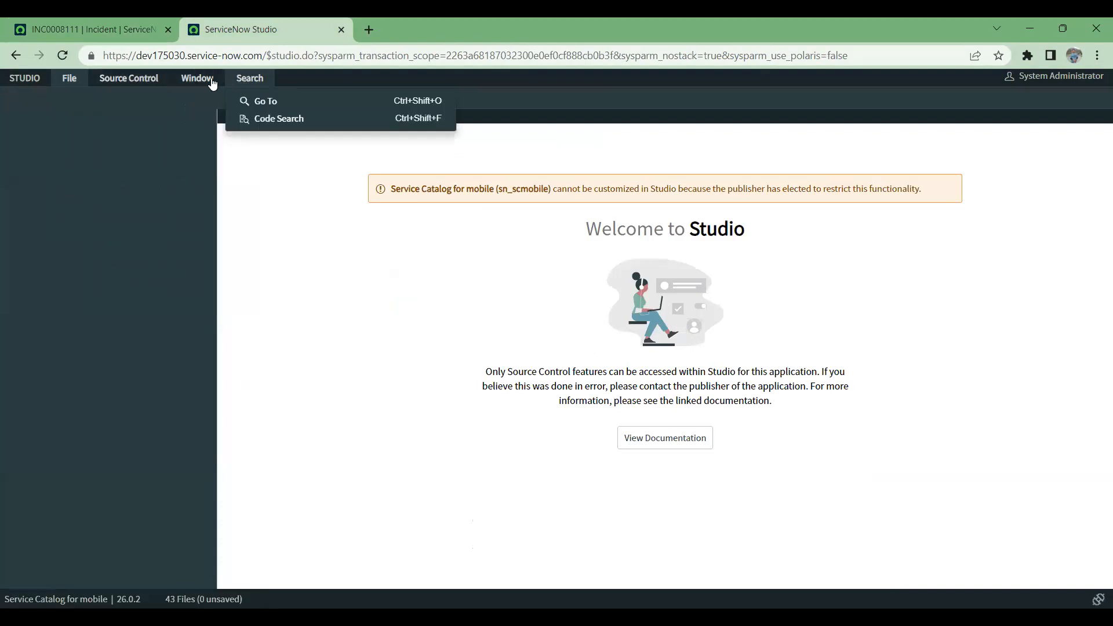
{"action": "mouse_move", "coordinate": [83, 83]}
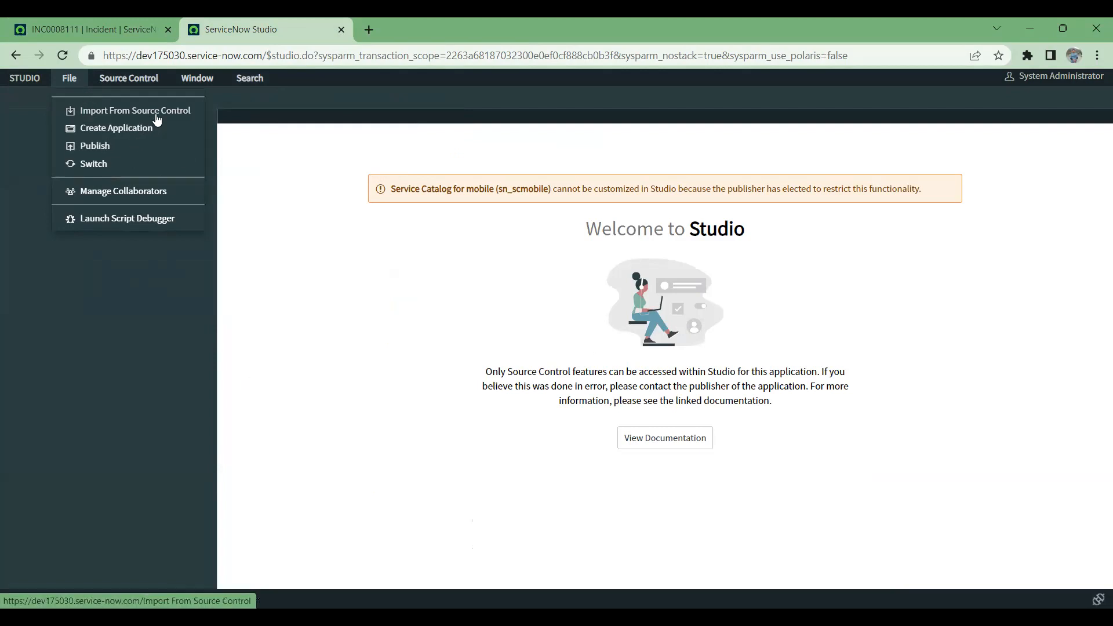
{"action": "left_click", "coordinate": [108, 163]}
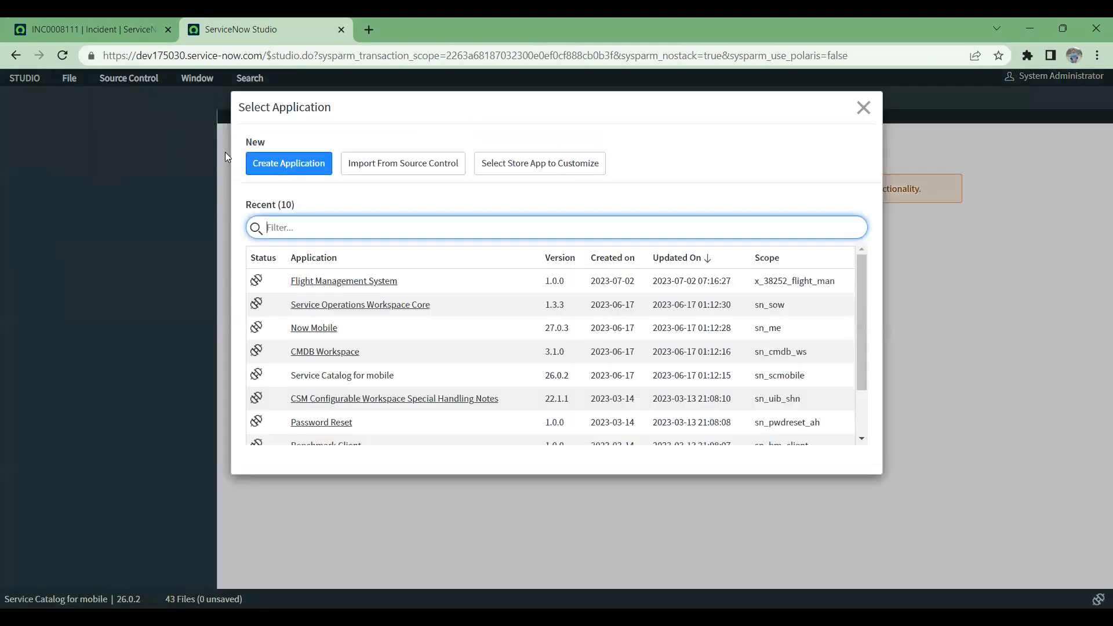
{"action": "left_click", "coordinate": [339, 284]}
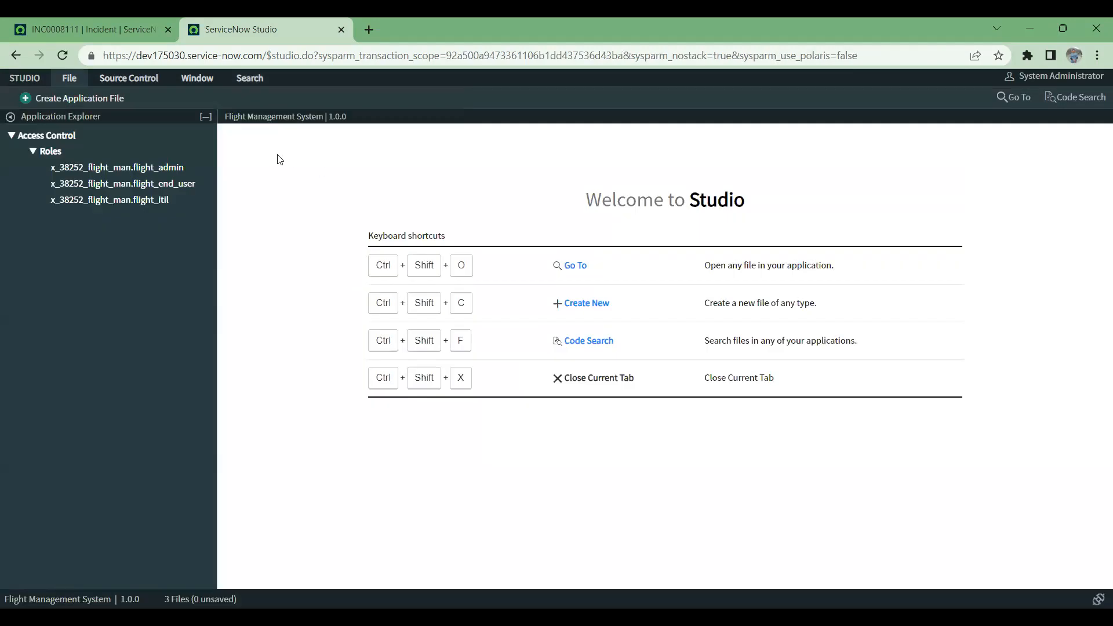
Step: Examine the application's roles in the explorer and the file types available for creating an application file
{"action": "left_click", "coordinate": [39, 152]}
{"action": "left_click", "coordinate": [38, 152]}
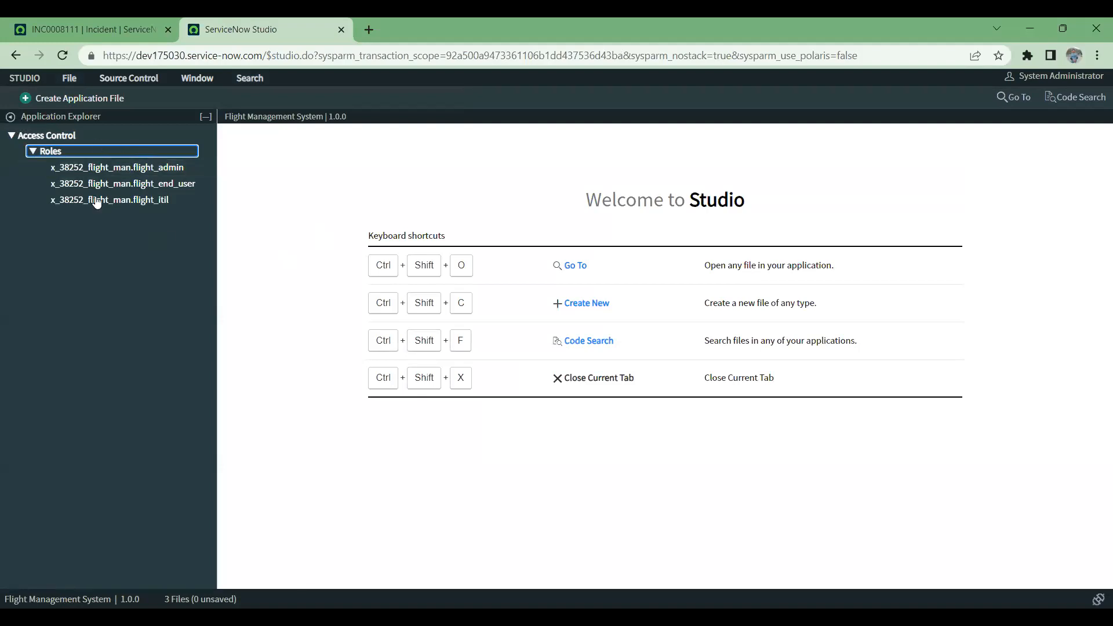
{"action": "left_click", "coordinate": [10, 118]}
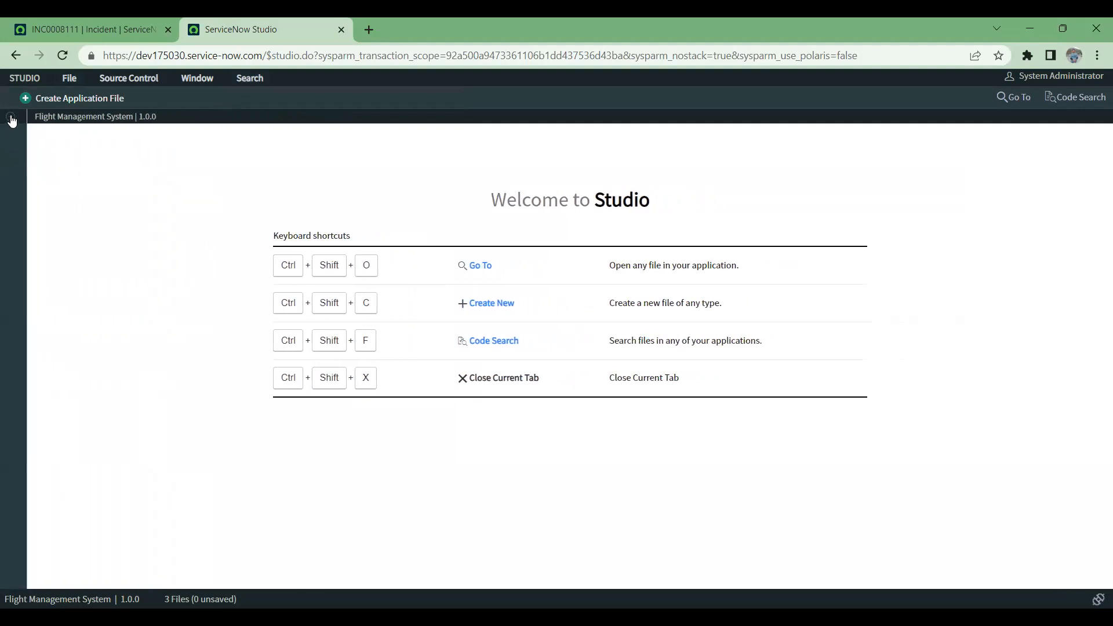
{"action": "left_click", "coordinate": [12, 119]}
{"action": "left_click", "coordinate": [82, 98]}
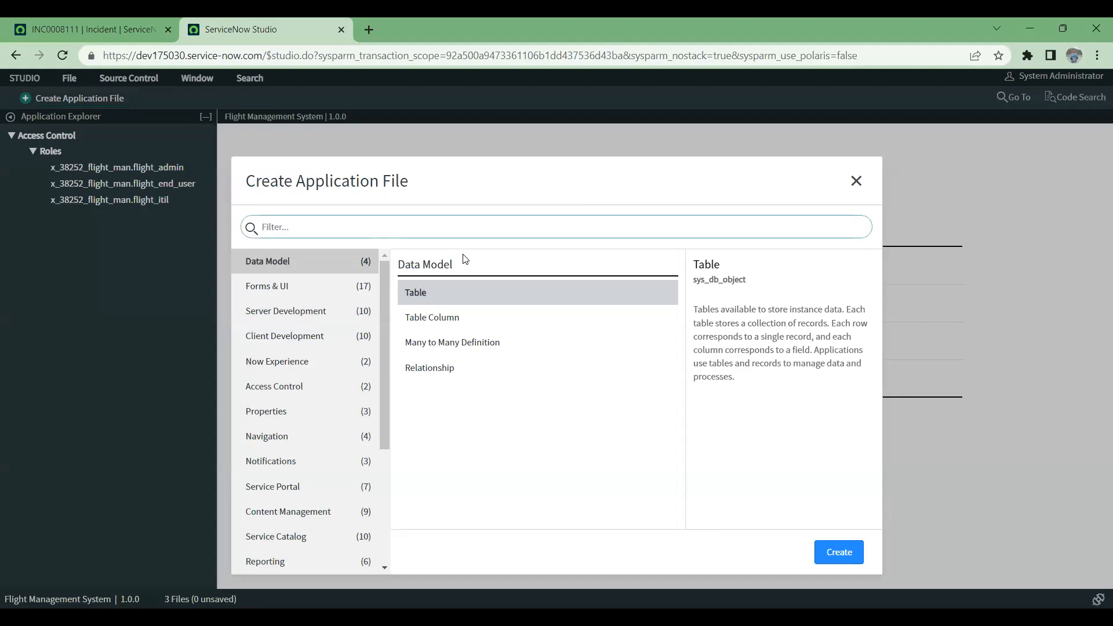
{"action": "left_click", "coordinate": [856, 181]}
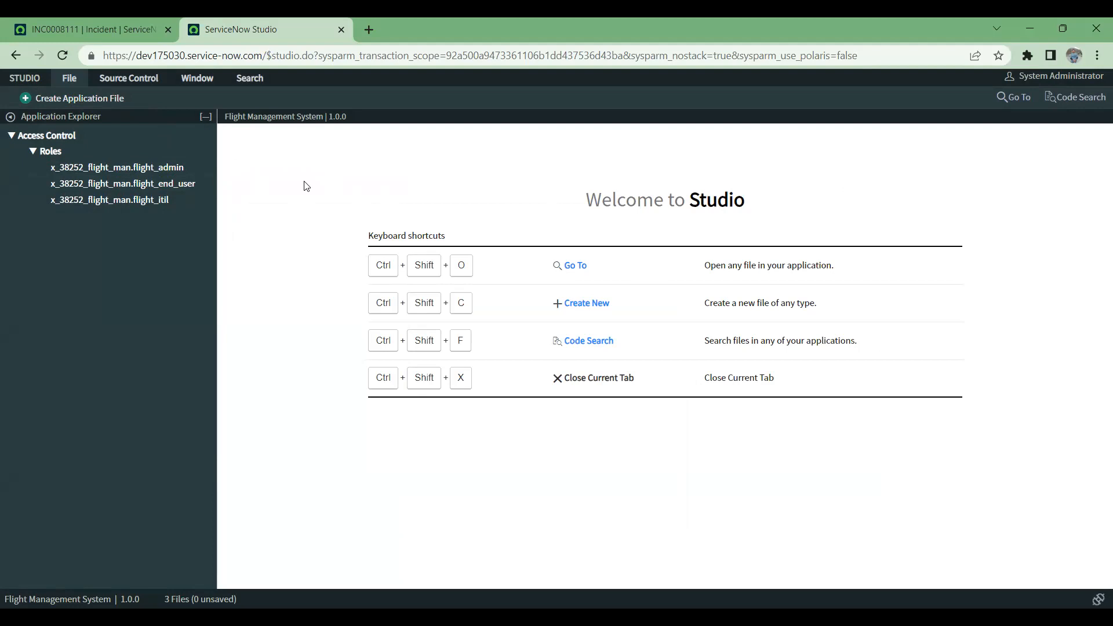
Step: Open a new browser tab beside Studio and return to the Flight Management System application
{"action": "left_click", "coordinate": [65, 82]}
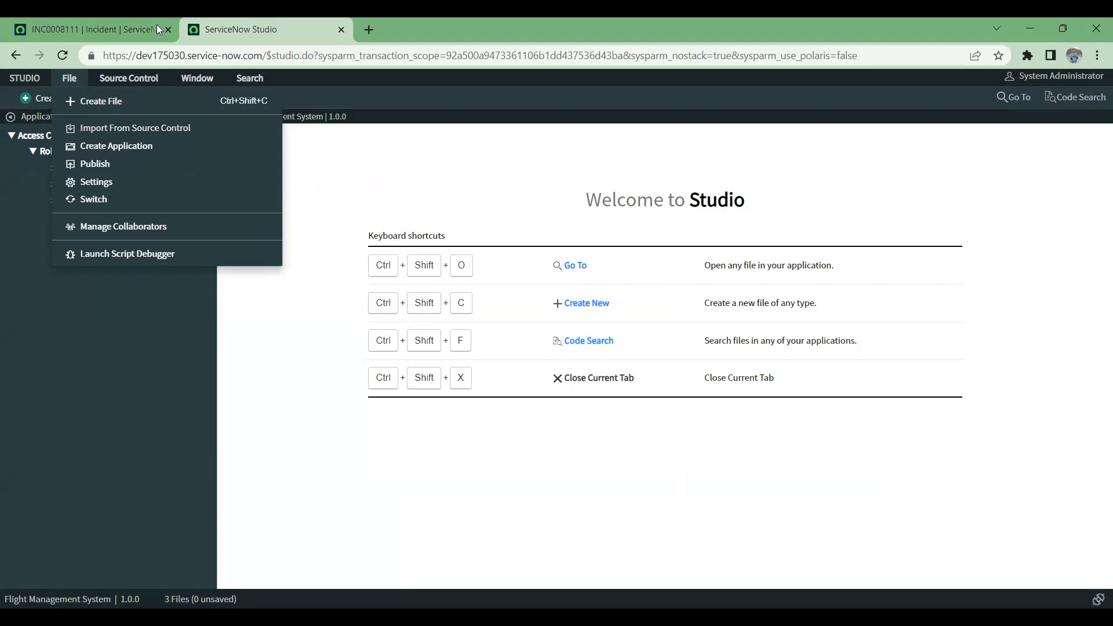
{"action": "right_click", "coordinate": [254, 29]}
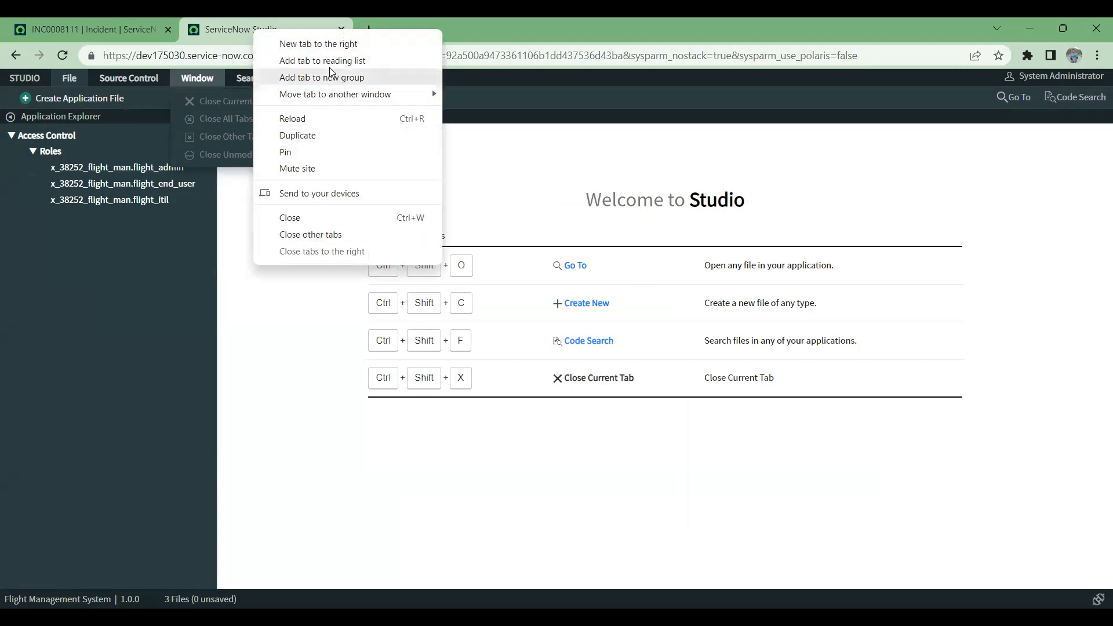
{"action": "left_click", "coordinate": [334, 44]}
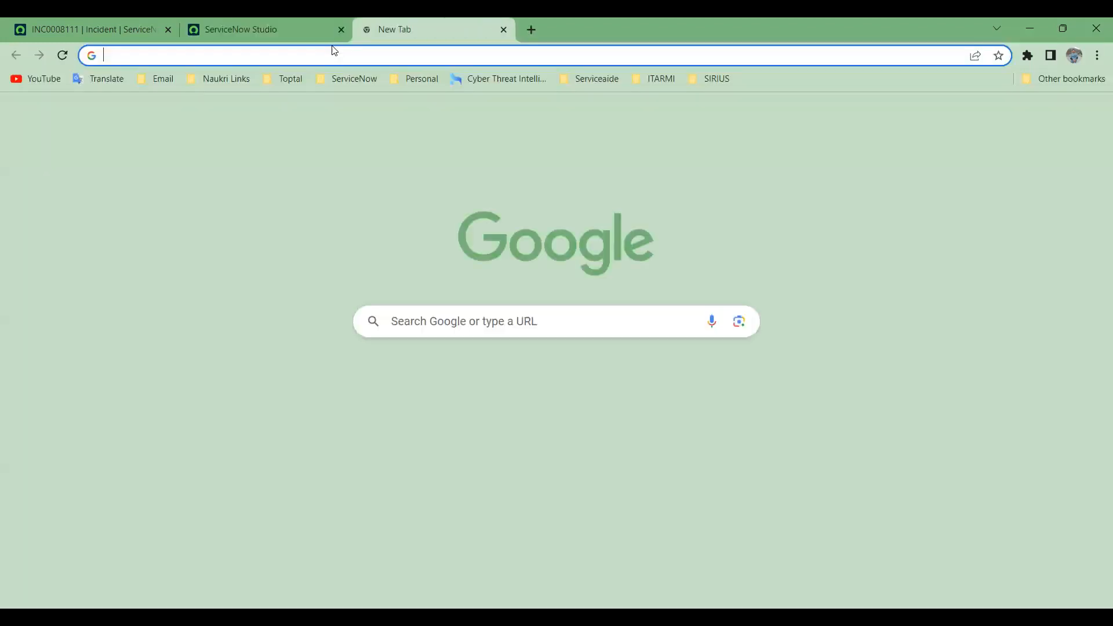
{"action": "left_click", "coordinate": [264, 26]}
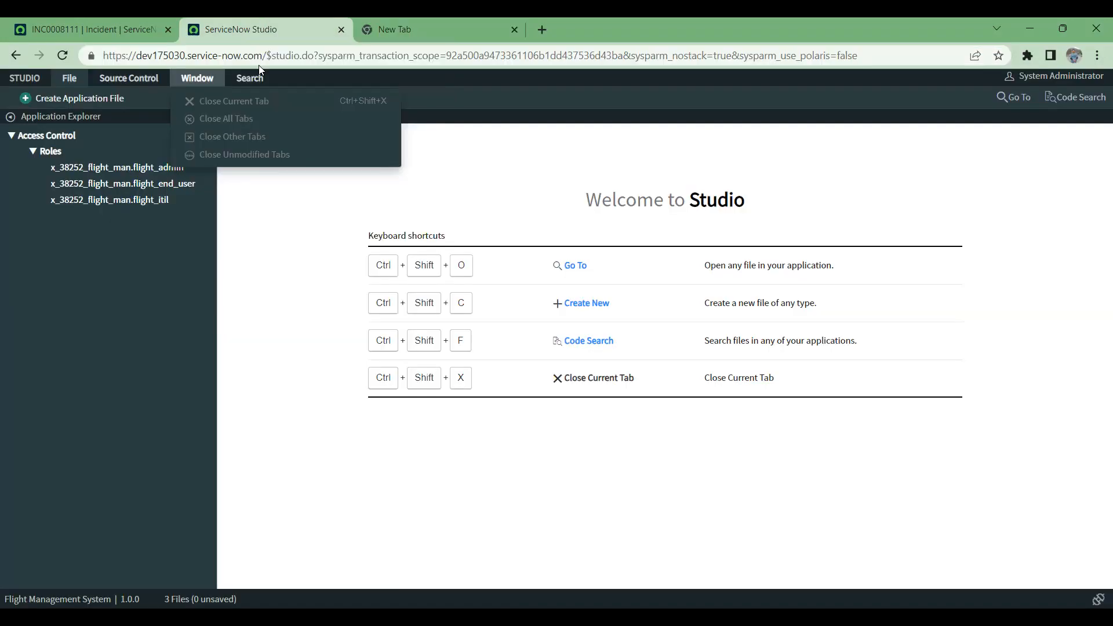
{"action": "mouse_move", "coordinate": [70, 84]}
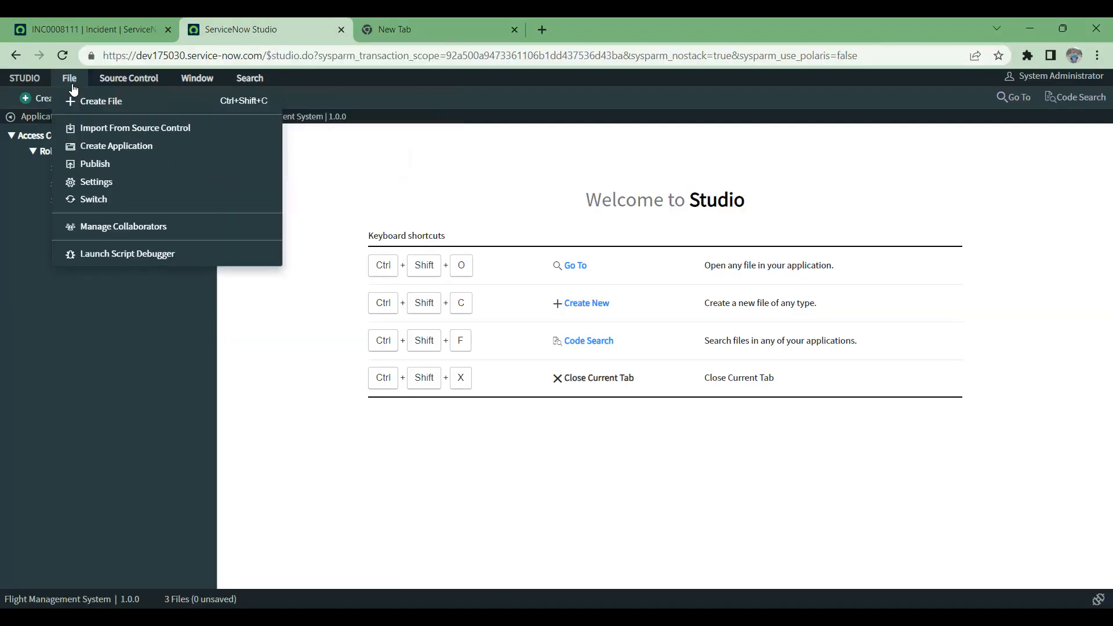
{"action": "left_click", "coordinate": [46, 100]}
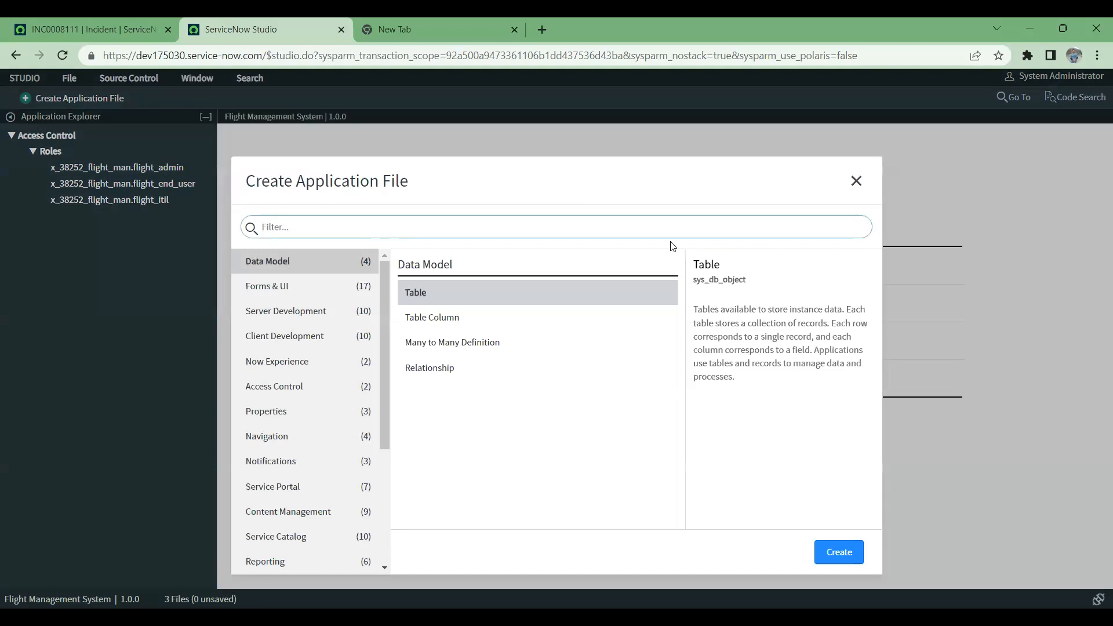
{"action": "left_click", "coordinate": [856, 180]}
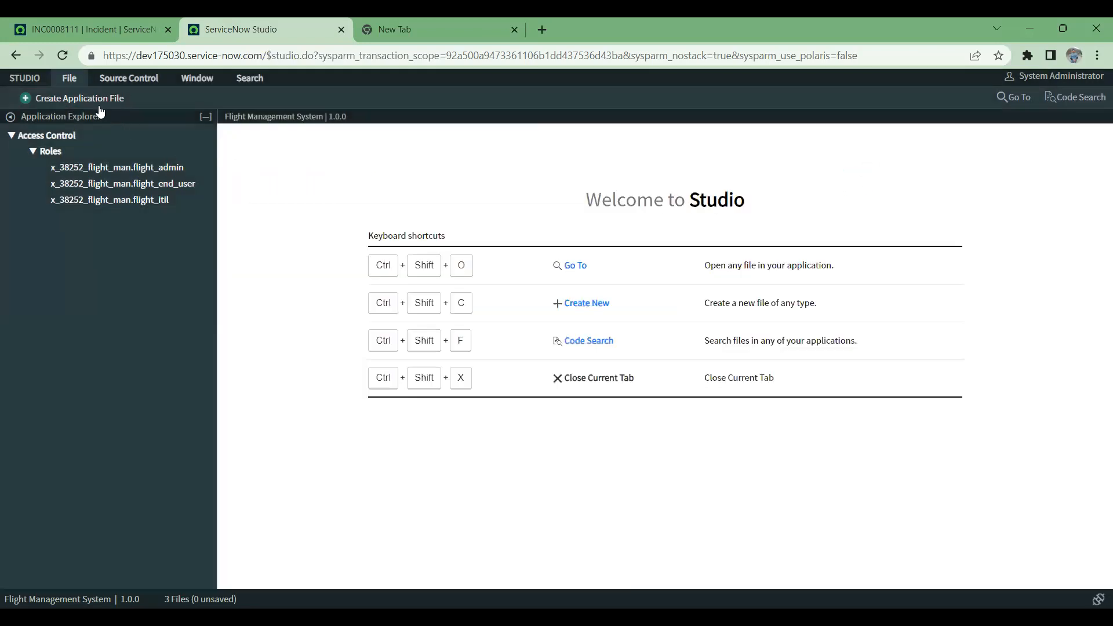
Step: Start creating another application and name it Hotel Management
{"action": "mouse_move", "coordinate": [66, 83]}
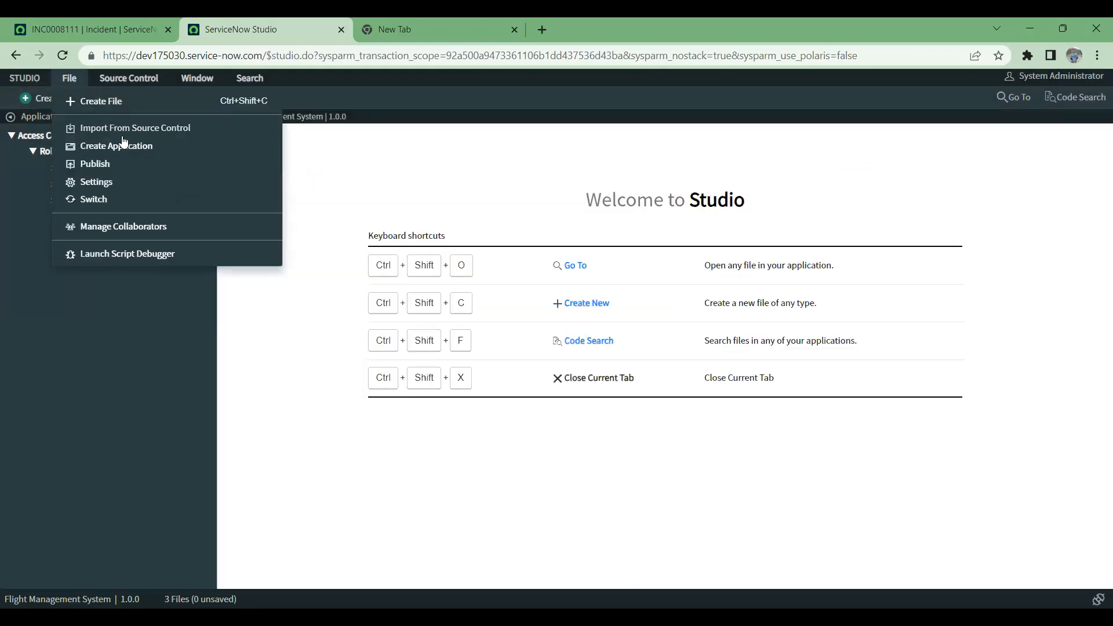
{"action": "left_click", "coordinate": [124, 148]}
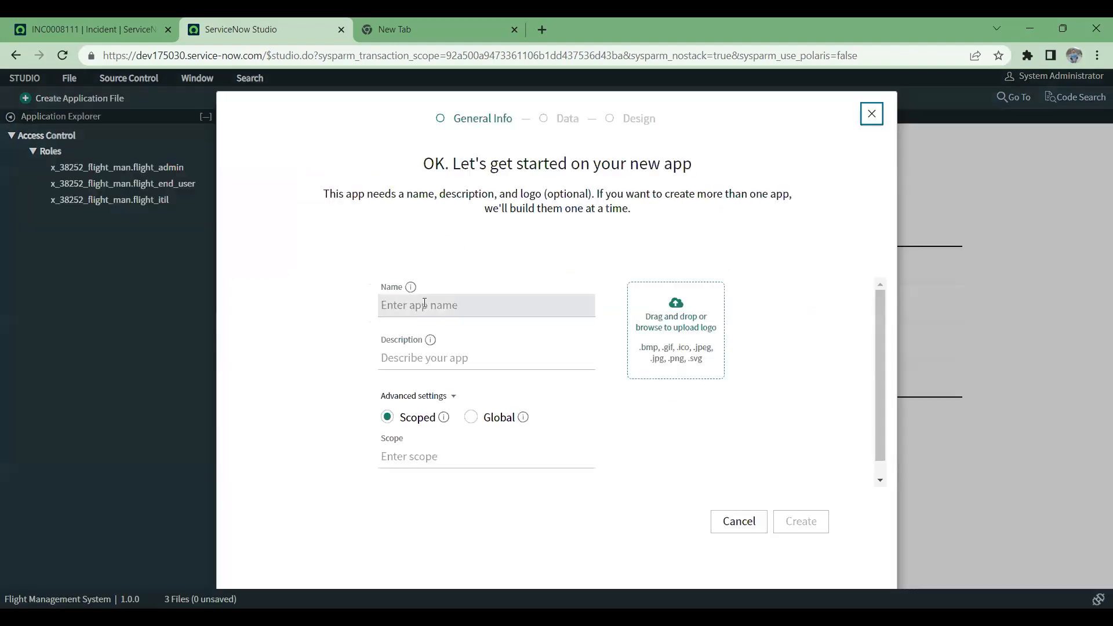
{"action": "type", "text": "Hotes"}
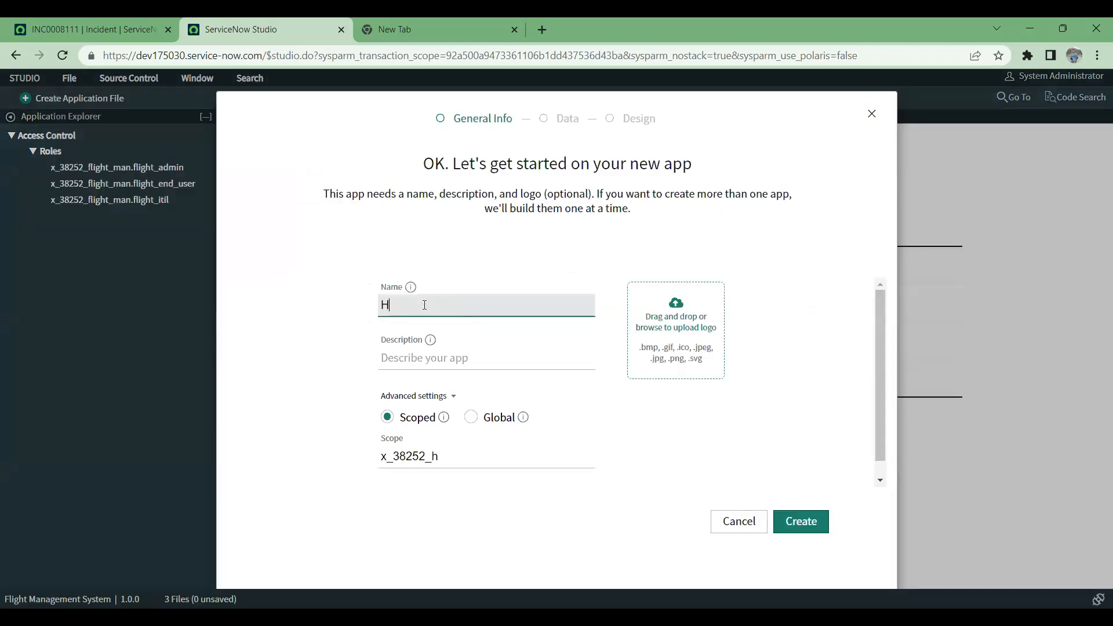
{"action": "key", "text": "BackSpace"}
{"action": "type", "text": "l"}
{"action": "type", "text": "Managemen"}
Step: Enter a hotel-related description for the Hotel Management application and create it with the Scoped setting
{"action": "left_click", "coordinate": [428, 359]}
{"action": "type", "text": "HOtes"}
{"action": "key", "text": "BackSpace"}
{"action": "key", "text": "BackSpace"}
{"action": "key", "text": "BackSpace"}
{"action": "key", "text": "BackSpace"}
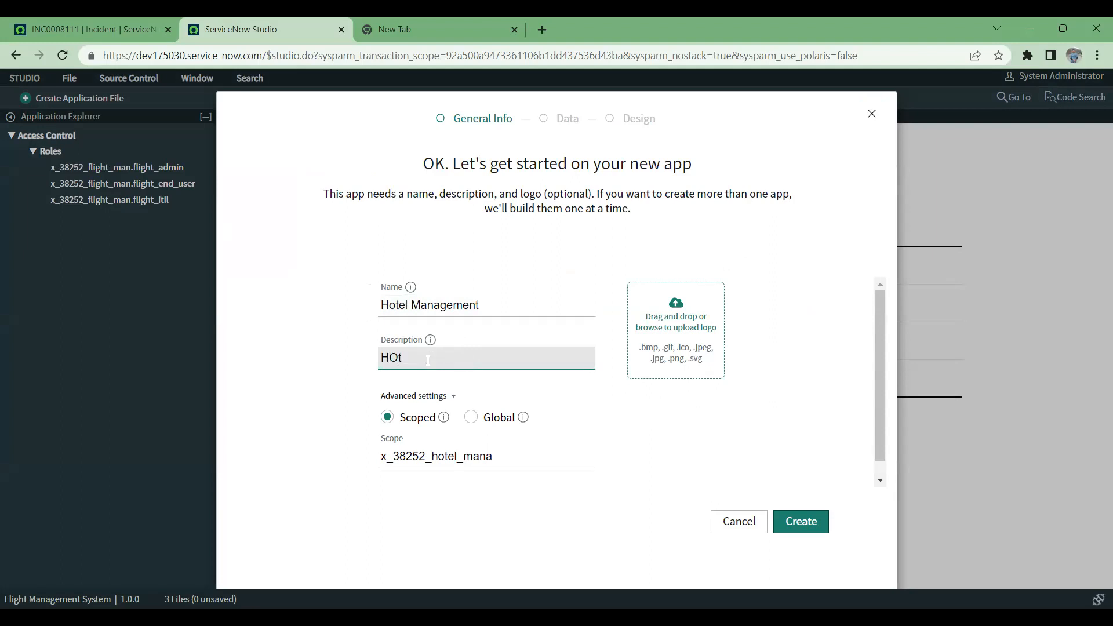
{"action": "type", "text": "otel"}
{"action": "left_click", "coordinate": [810, 522]}
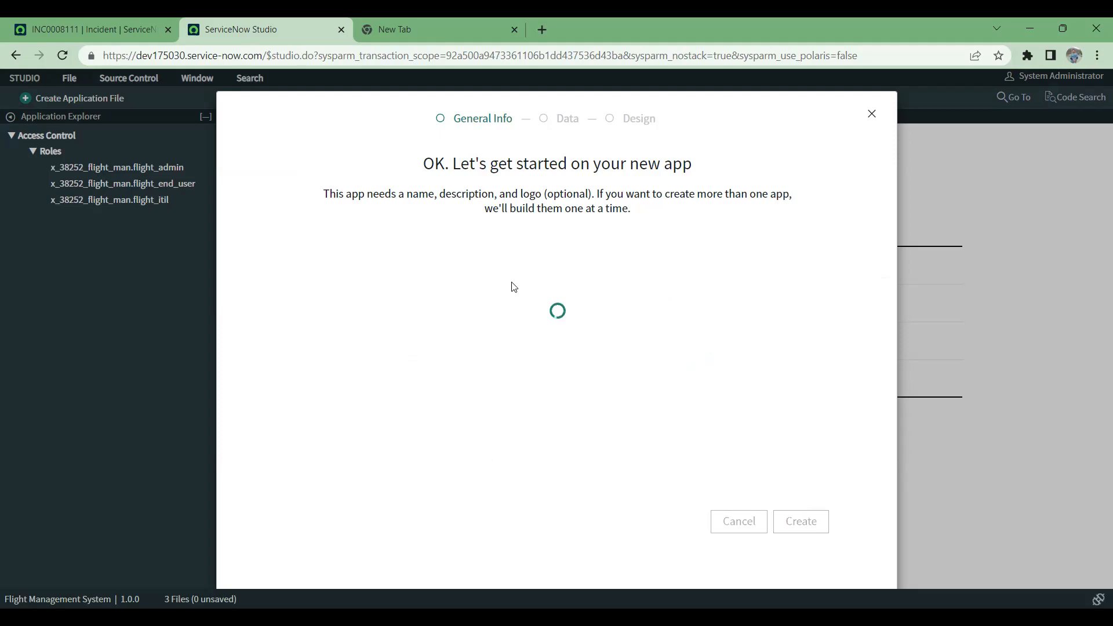
{"action": "left_click", "coordinate": [517, 307]}
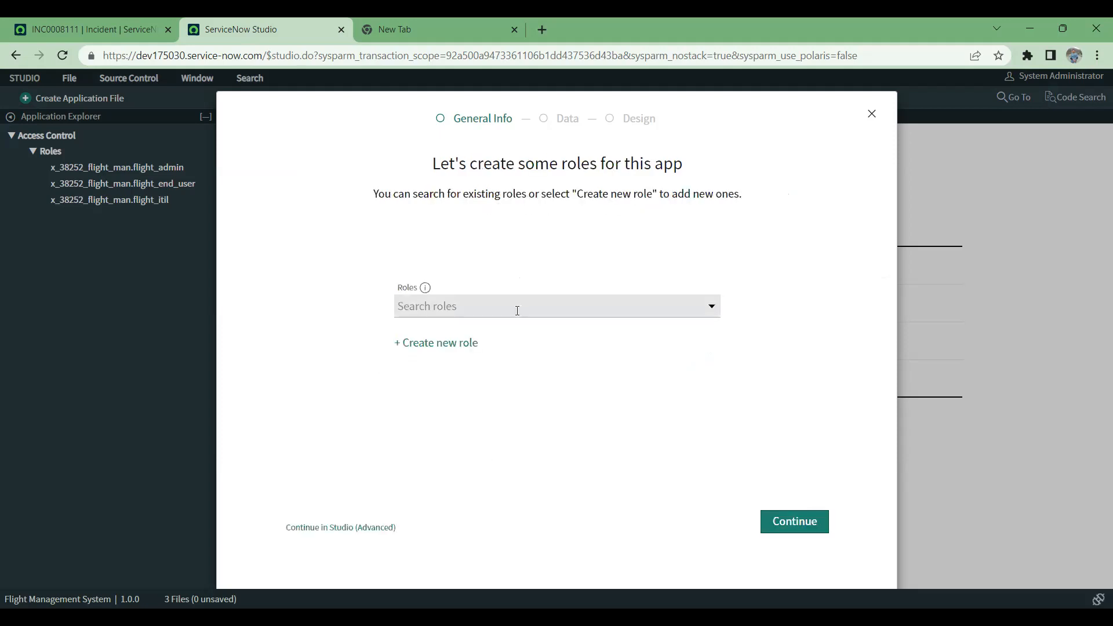
{"action": "type", "text": "admin"}
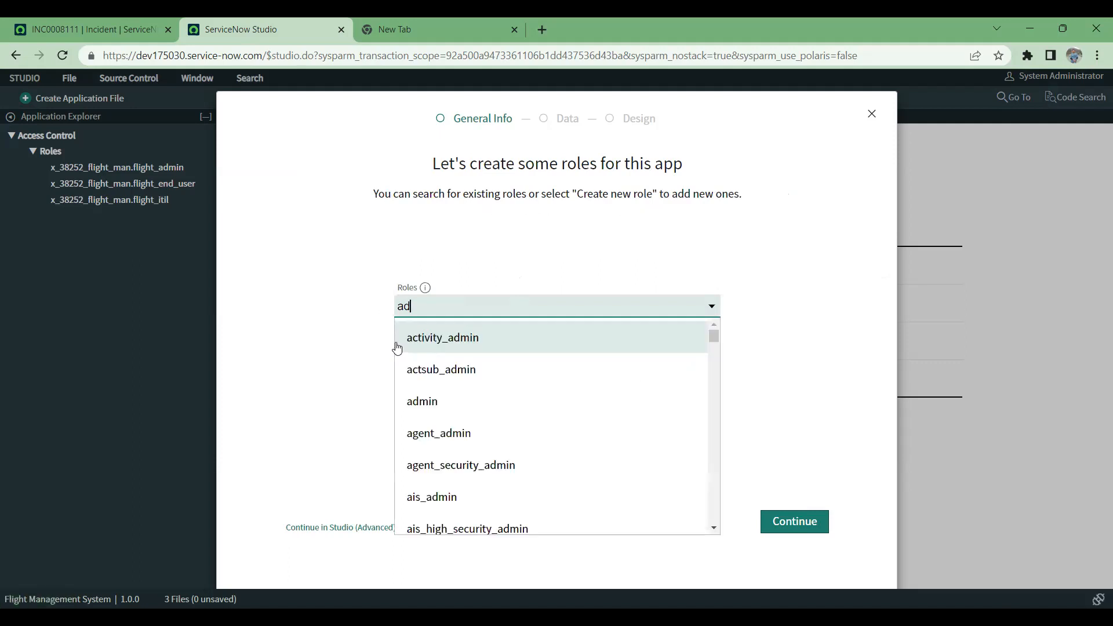
{"action": "left_click", "coordinate": [426, 401]}
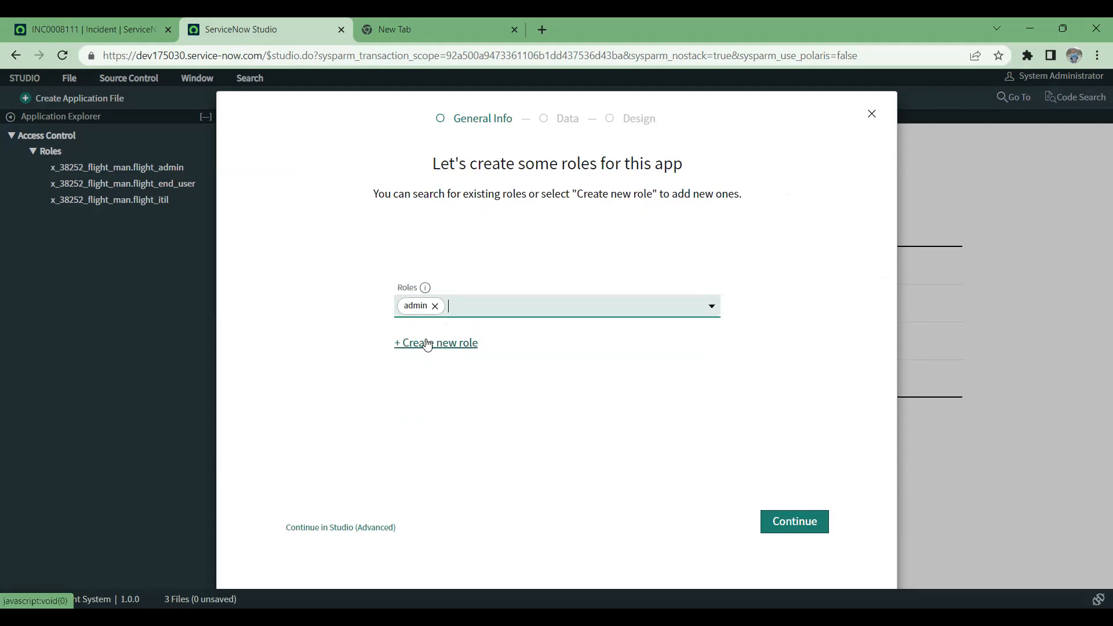
{"action": "left_click", "coordinate": [435, 306]}
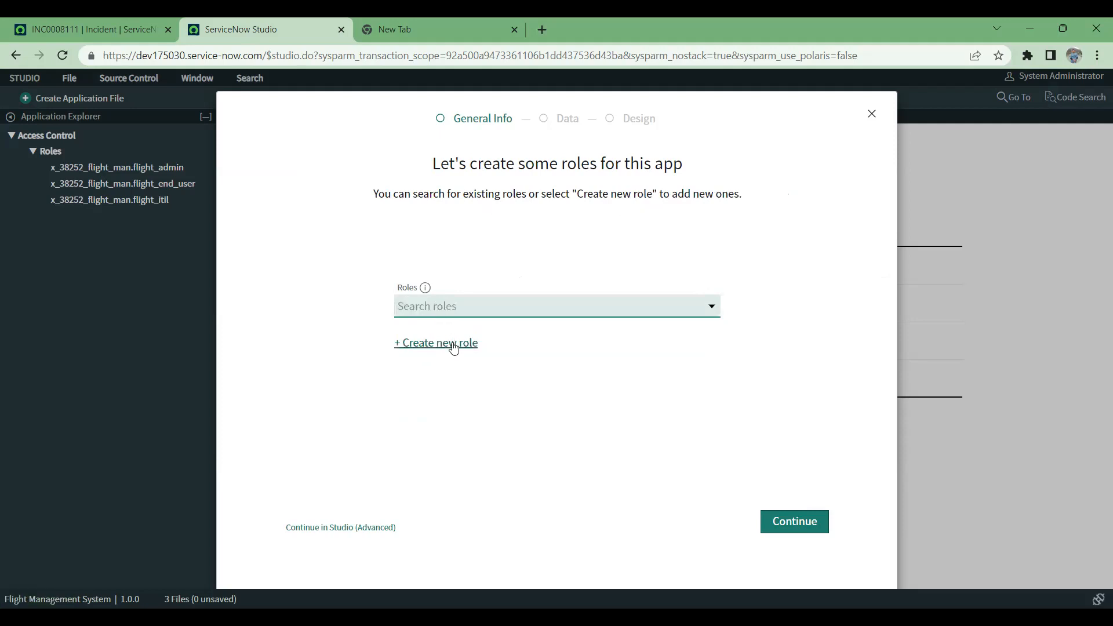
Step: Create a new role named Hotel admin for the application and continue to the format selection
{"action": "left_click", "coordinate": [454, 345]}
{"action": "type", "text": "Flight"}
{"action": "key", "text": "BackSpace"}
{"action": "key", "text": "BackSpace"}
{"action": "key", "text": "BackSpace"}
{"action": "key", "text": "BackSpace"}
{"action": "key", "text": "BackSpace"}
{"action": "key", "text": "BackSpace"}
{"action": "type", "text": "Hoe"}
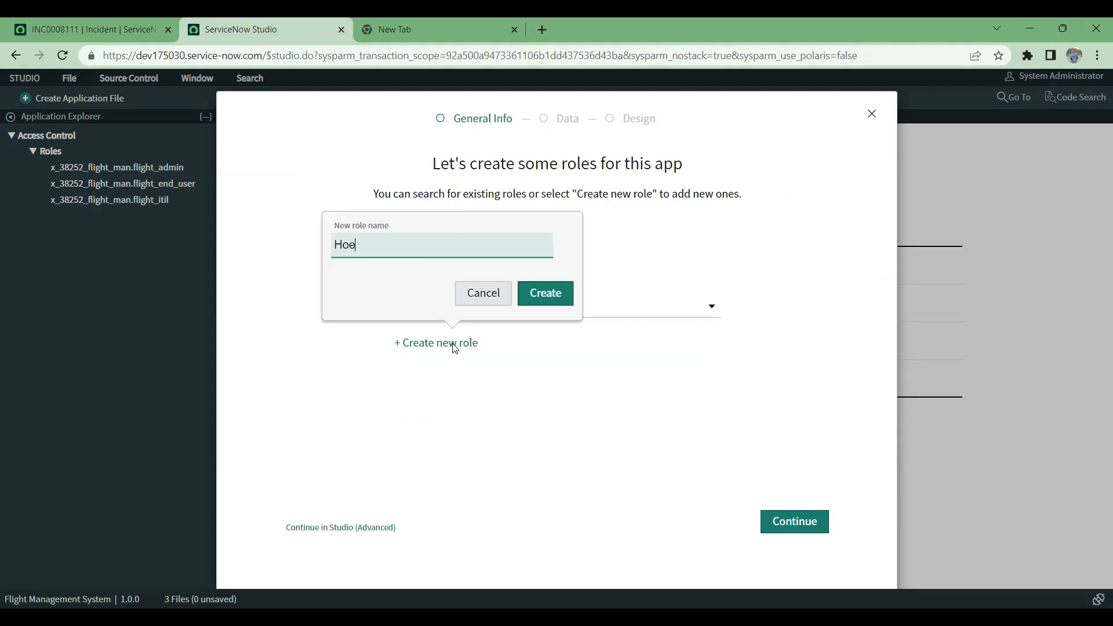
{"action": "type", "text": "tel"}
{"action": "type", "text": "dmin"}
{"action": "left_click", "coordinate": [548, 294]}
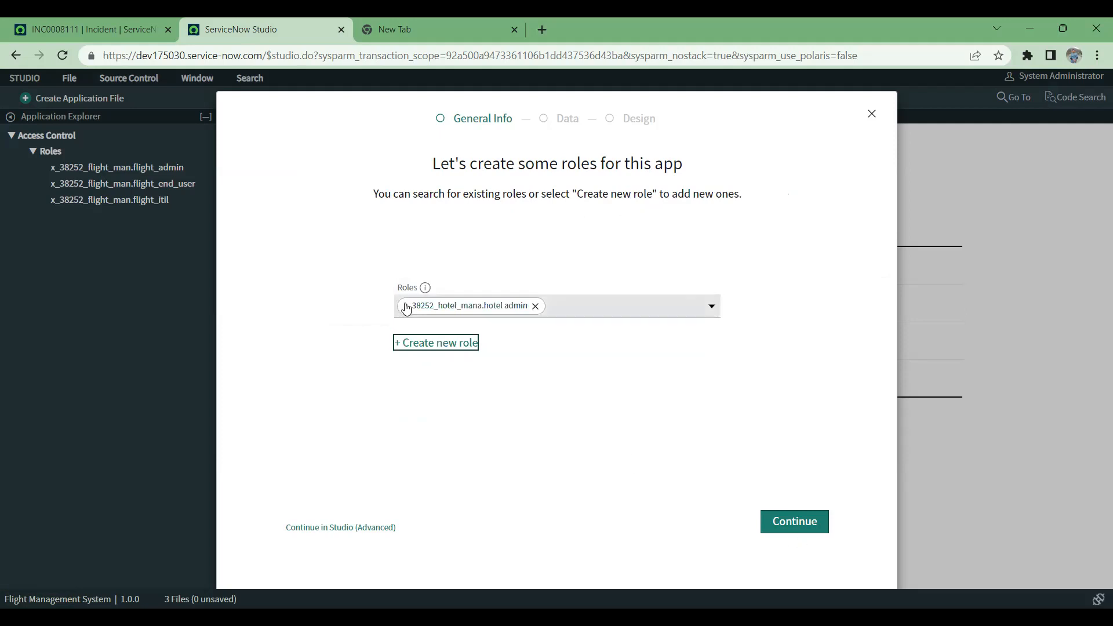
{"action": "left_click", "coordinate": [799, 523]}
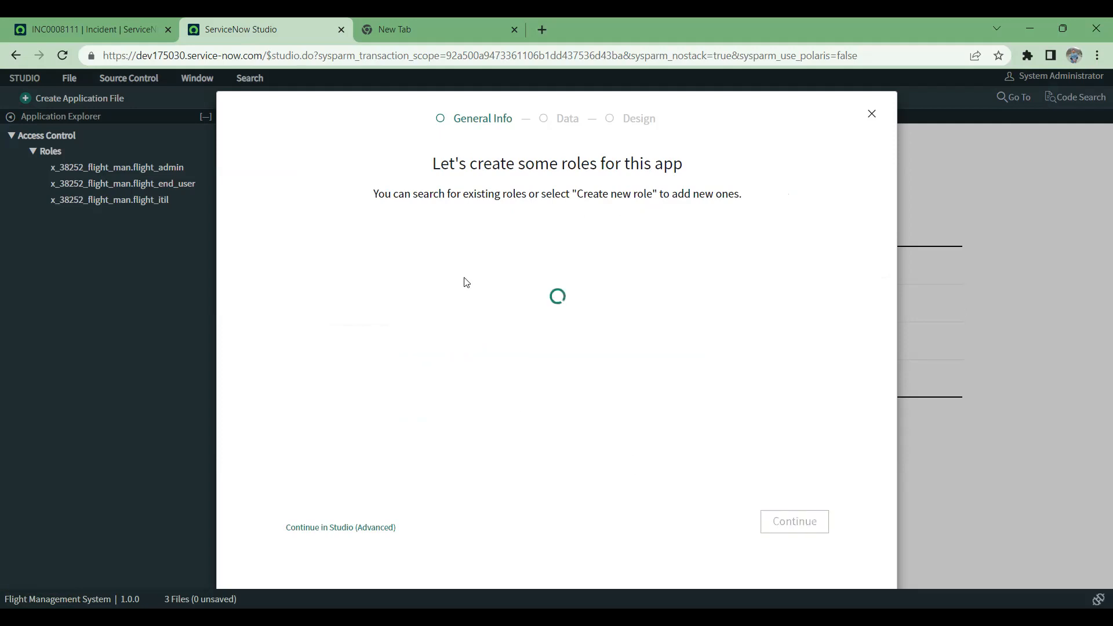
Step: Use the Classic format for the application and choose to create its new table from scratch
{"action": "left_click", "coordinate": [676, 359]}
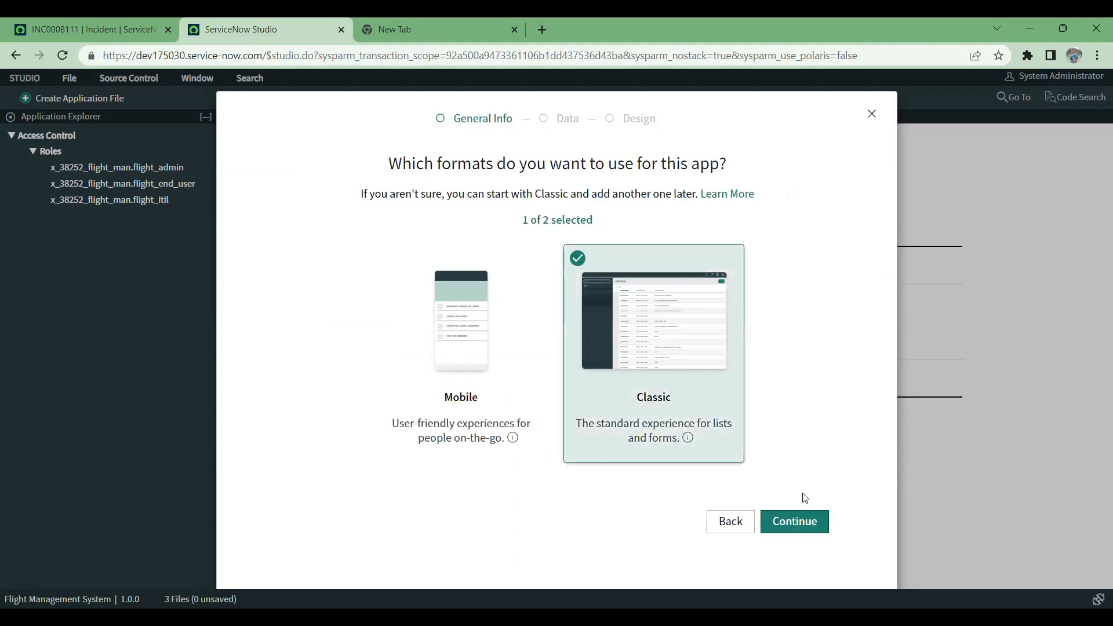
{"action": "left_click", "coordinate": [809, 522]}
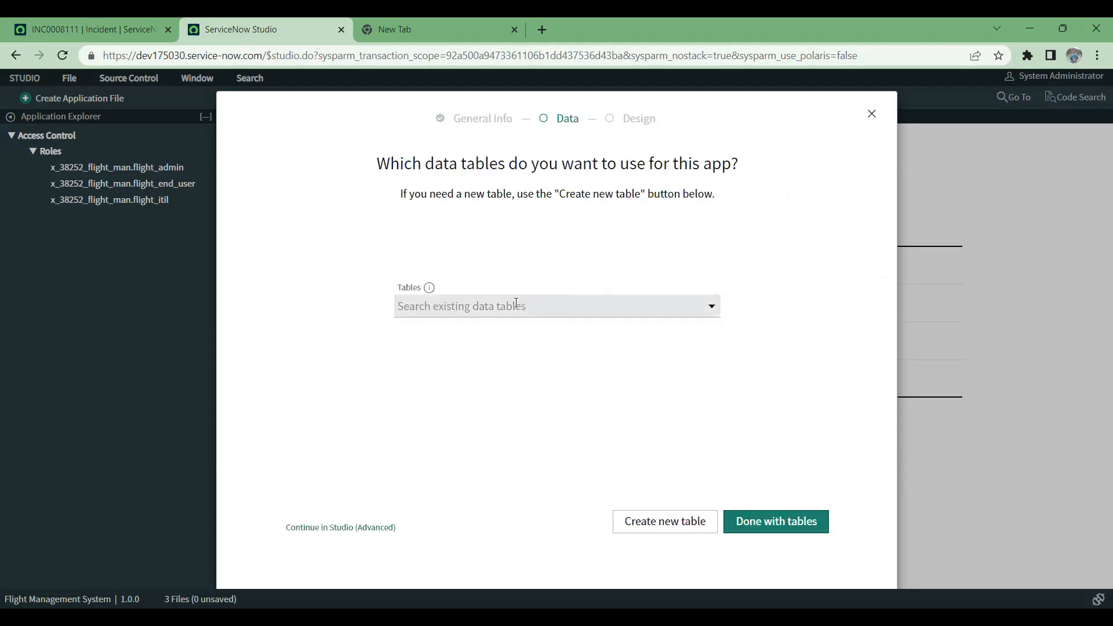
{"action": "left_click", "coordinate": [694, 521]}
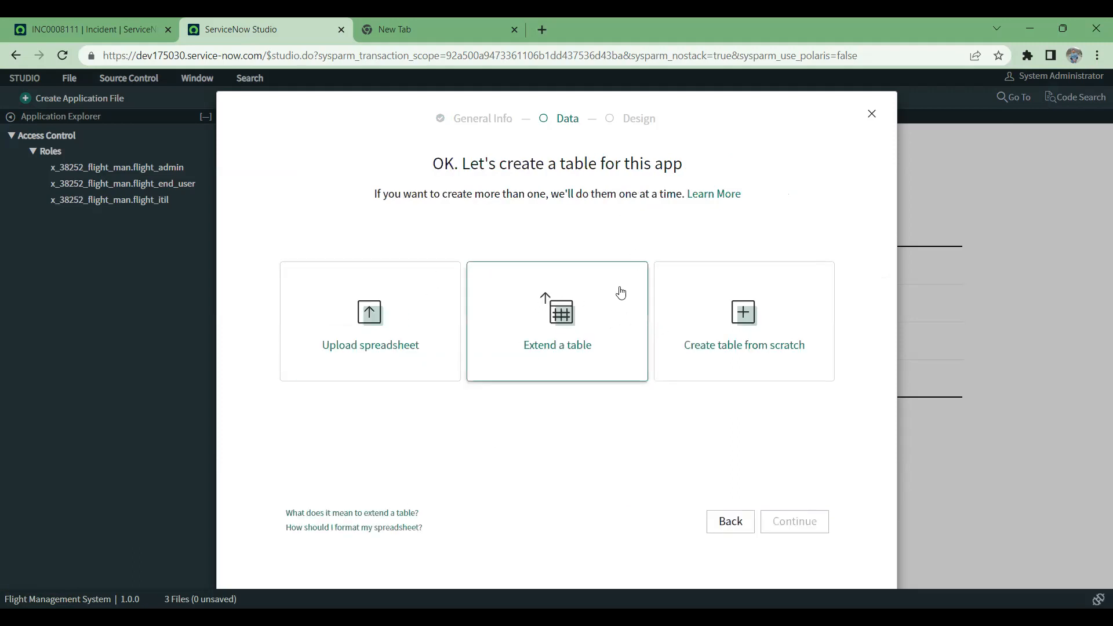
{"action": "left_click", "coordinate": [711, 324]}
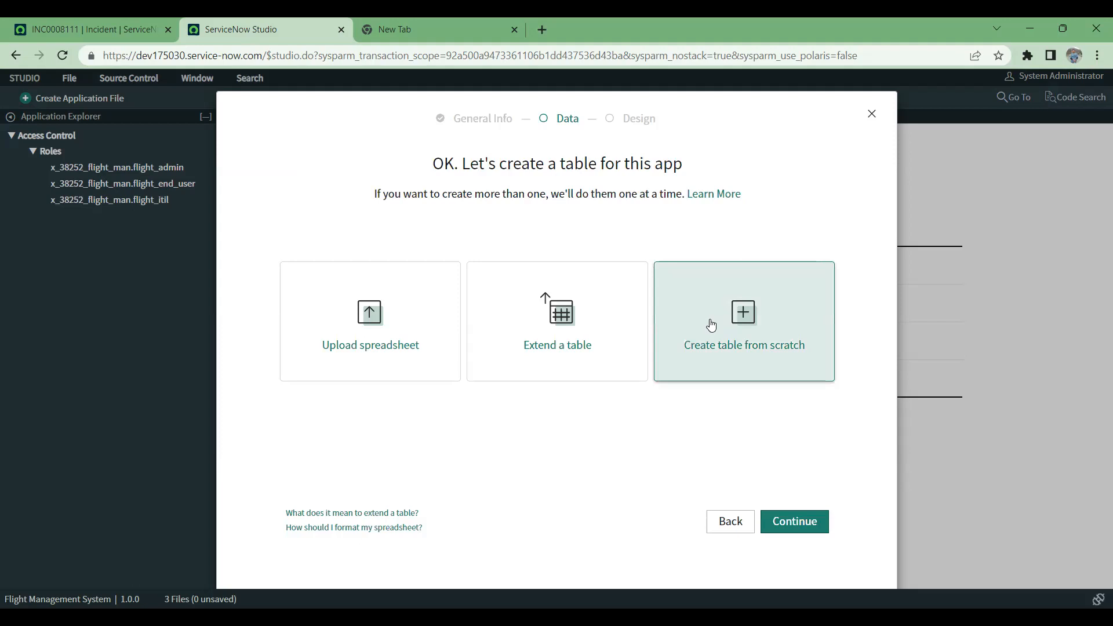
{"action": "left_click", "coordinate": [809, 527]}
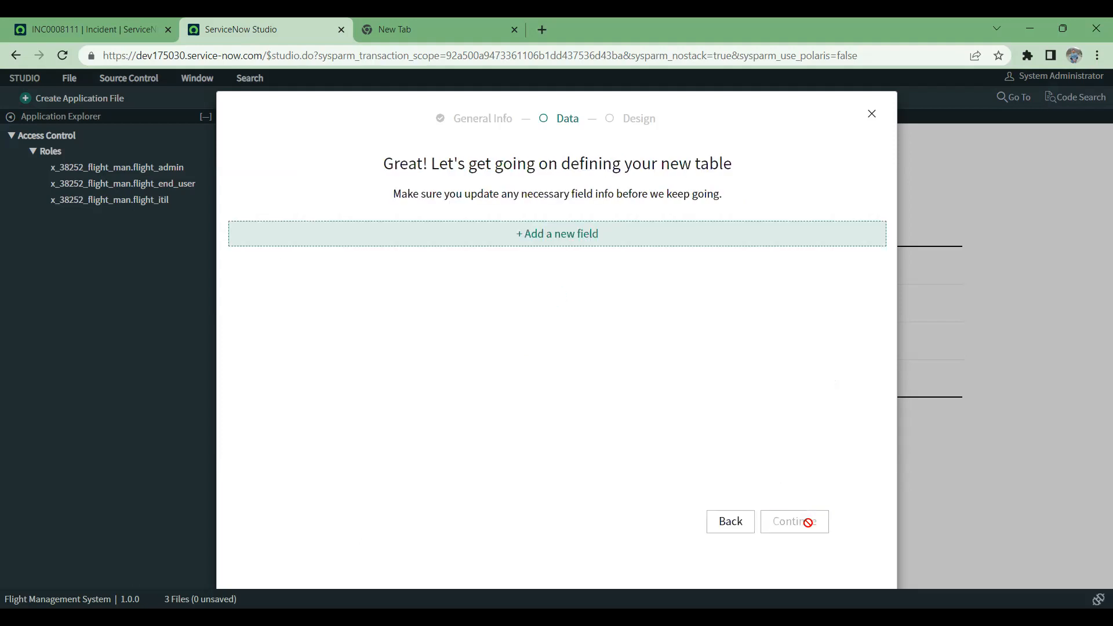
Step: Add a field labelled Hotel Number to the new table with the field type Integer
{"action": "left_click", "coordinate": [569, 243]}
{"action": "type", "text": "Flight"}
{"action": "key", "text": "BackSpace"}
{"action": "key", "text": "BackSpace"}
{"action": "key", "text": "BackSpace"}
{"action": "key", "text": "BackSpace"}
{"action": "key", "text": "BackSpace"}
{"action": "key", "text": "BackSpace"}
{"action": "type", "text": "Hotel"}
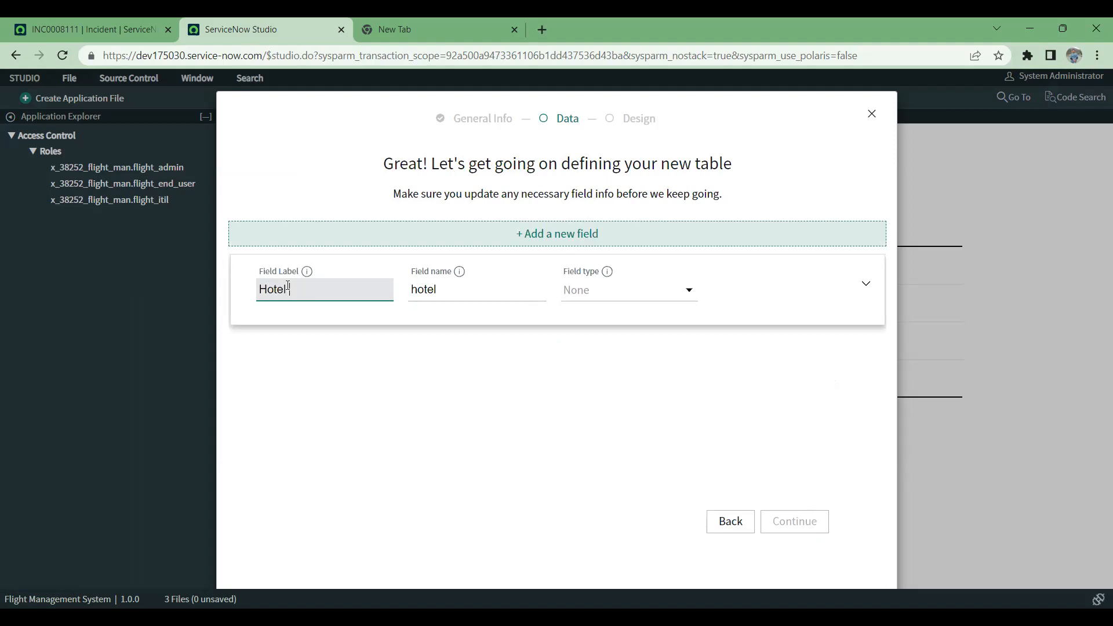
{"action": "type", "text": " Number"}
{"action": "left_click", "coordinate": [626, 295]}
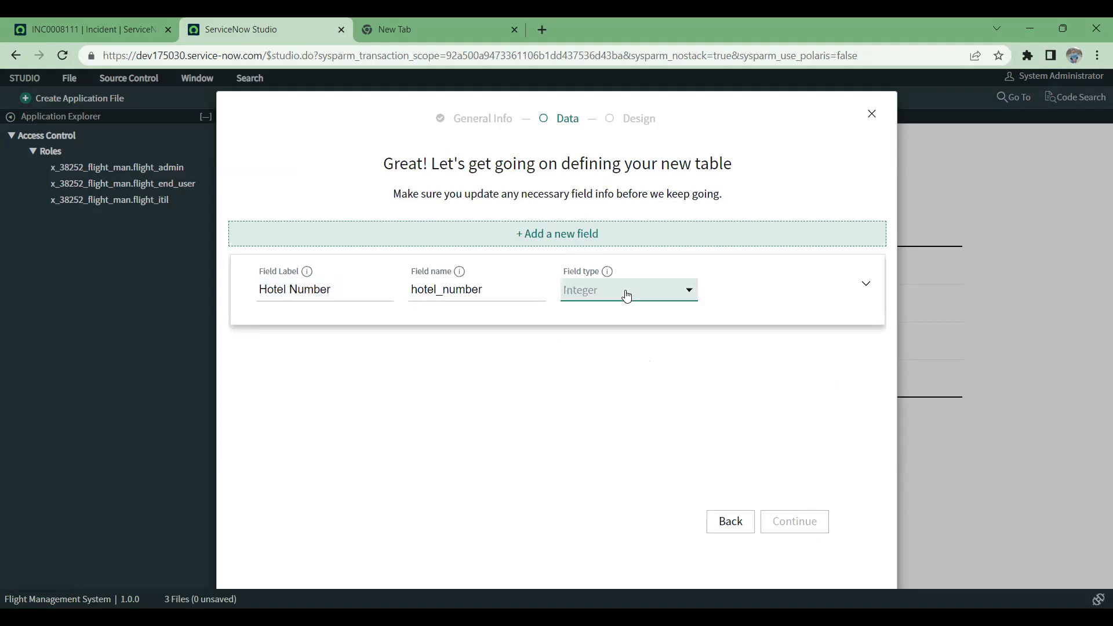
Step: Make the Hotel Number field both the display field and mandatory, and collapse its details
{"action": "left_click", "coordinate": [865, 284]}
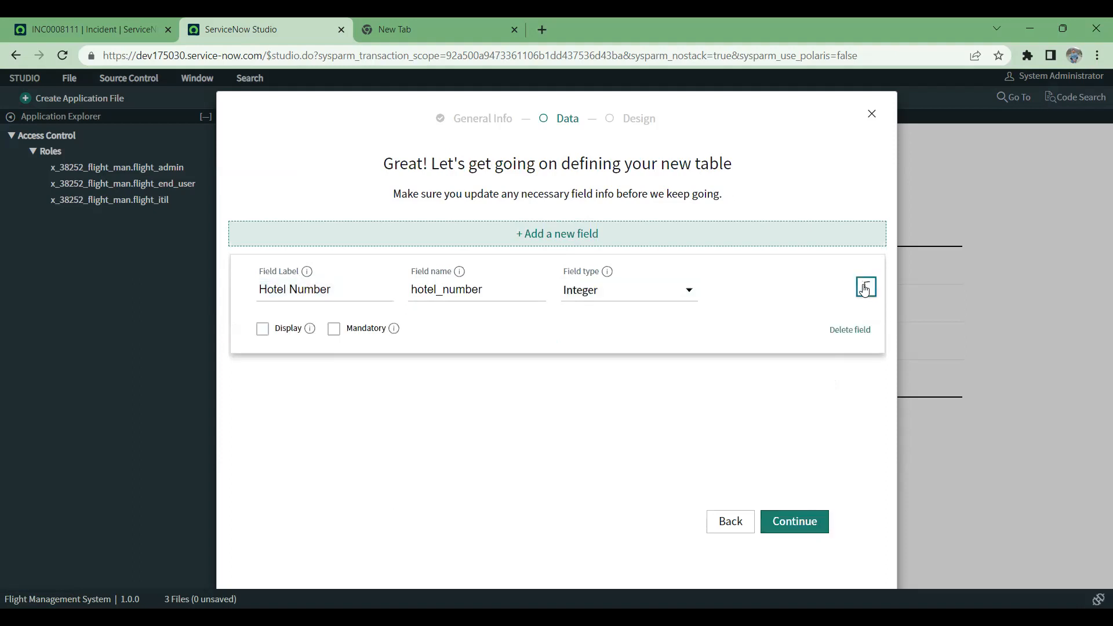
{"action": "left_click", "coordinate": [334, 328]}
{"action": "left_click", "coordinate": [262, 329]}
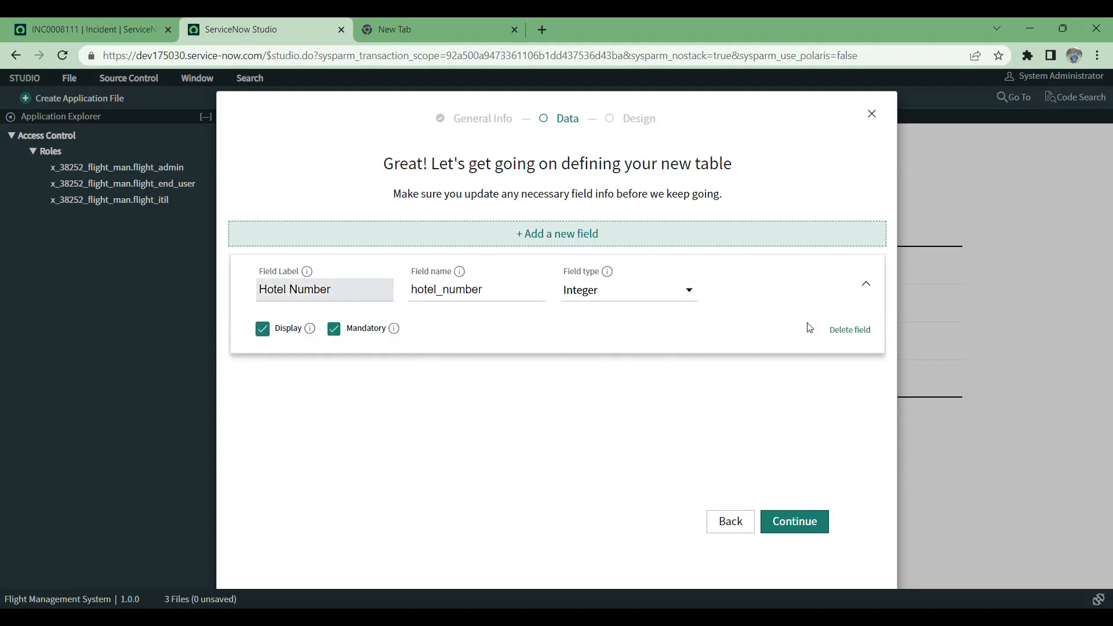
{"action": "left_click", "coordinate": [863, 288]}
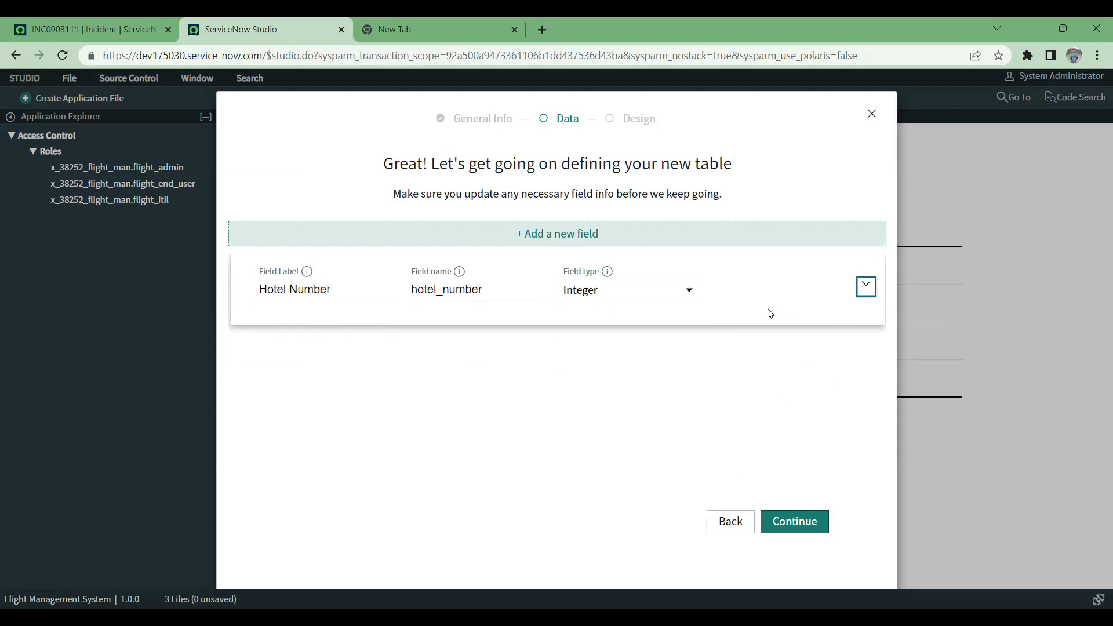
Step: Add a second field to the table and label it Hotel Assigned To
{"action": "left_click", "coordinate": [614, 237]}
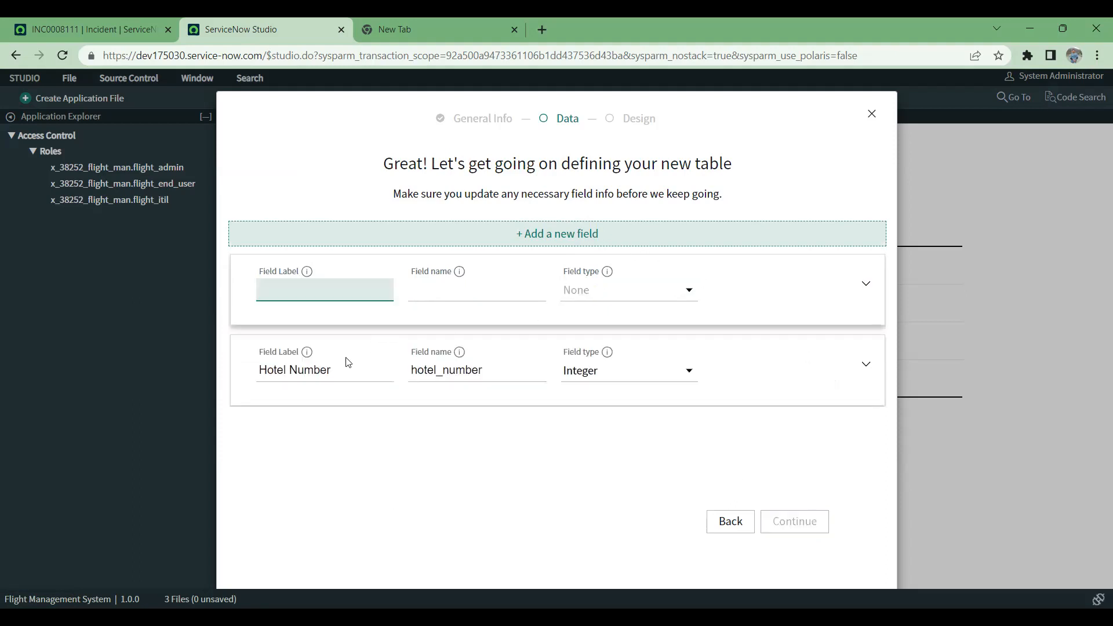
{"action": "type", "text": "Assigne"}
{"action": "key", "text": "BackSpace"}
{"action": "key", "text": "BackSpace"}
{"action": "key", "text": "BackSpace"}
{"action": "key", "text": "BackSpace"}
{"action": "key", "text": "BackSpace"}
{"action": "key", "text": "BackSpace"}
{"action": "key", "text": "BackSpace"}
{"action": "type", "text": "Hotel Assigned To"}
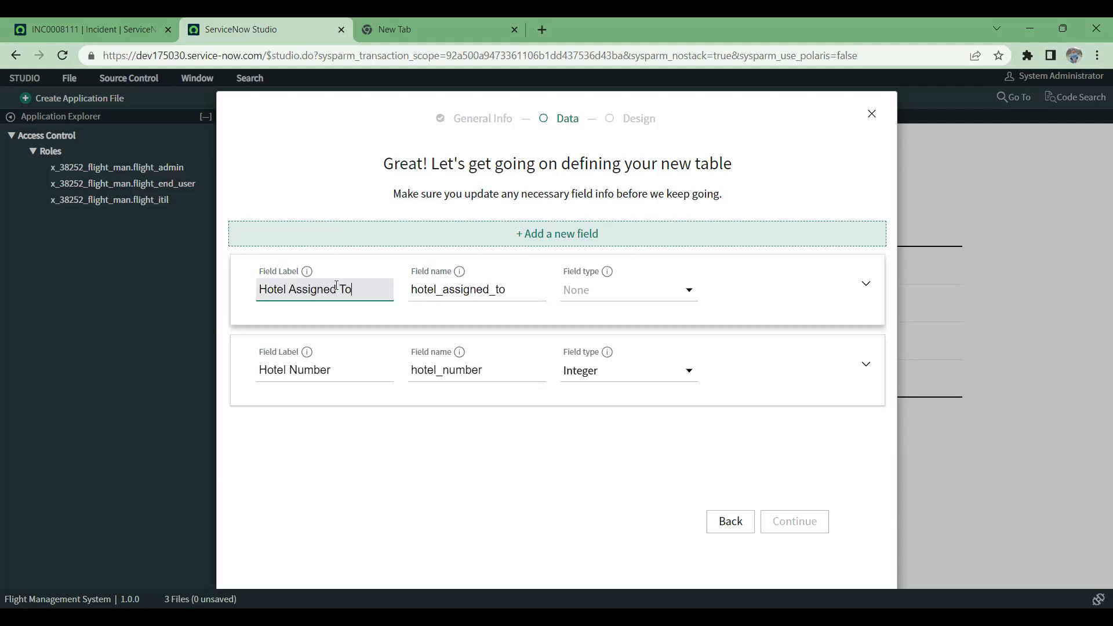
Step: Make Hotel Assigned To a Reference field pointing to a user table and continue to the table properties
{"action": "left_click", "coordinate": [631, 304]}
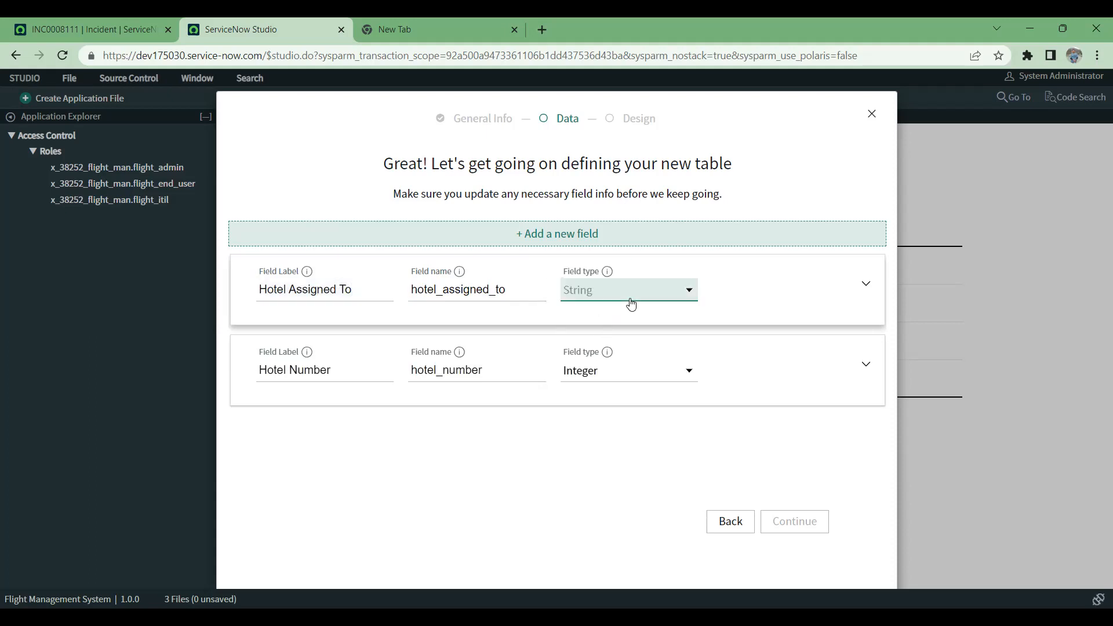
{"action": "key", "text": "r"}
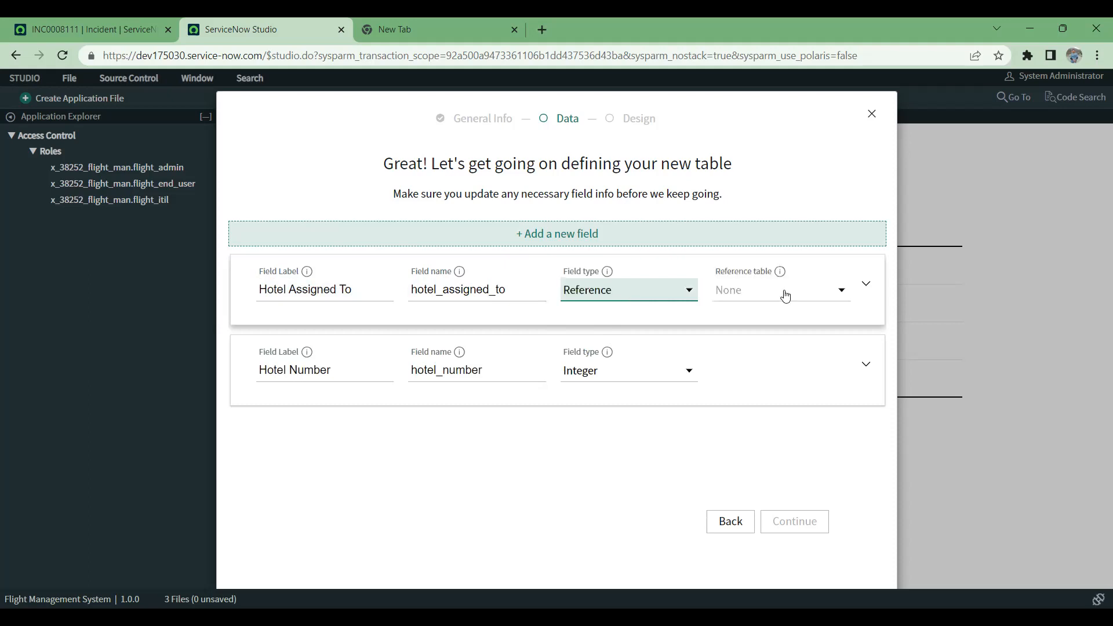
{"action": "left_click", "coordinate": [786, 296]}
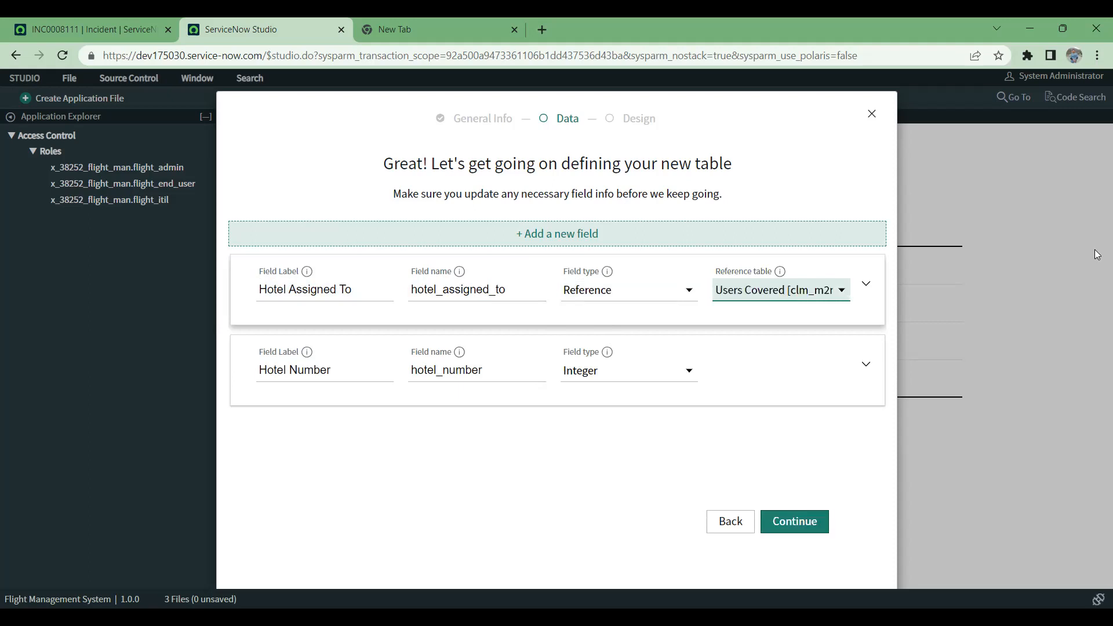
{"action": "type", "text": "user"}
{"action": "key", "text": "Down"}
{"action": "left_click", "coordinate": [787, 524]}
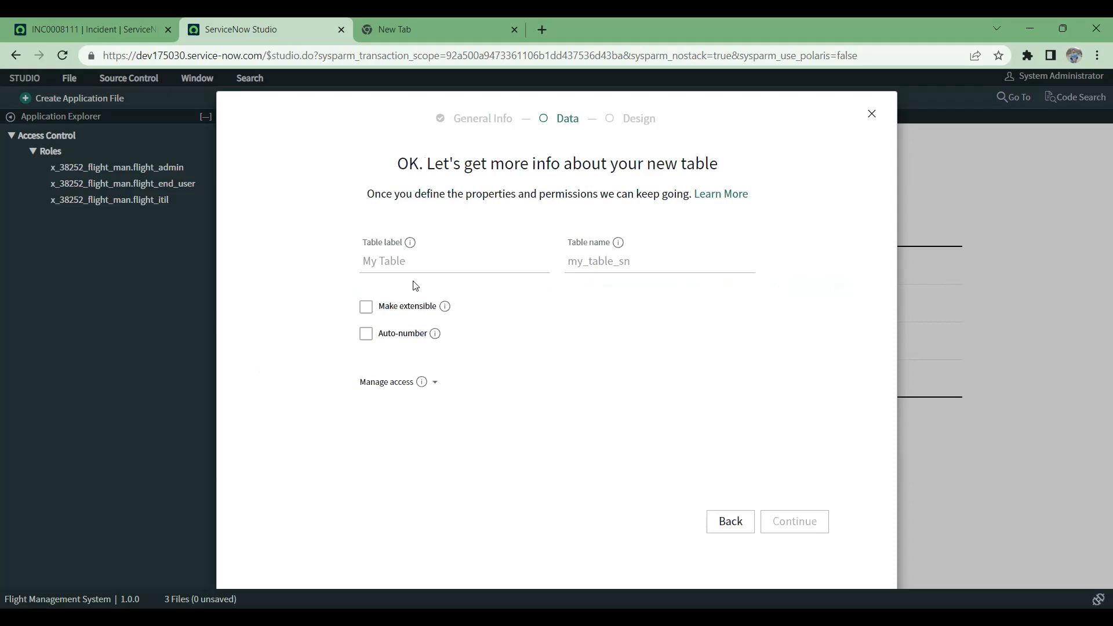
Step: Enable auto-numbering for the new table with the prefix HTL, using the open incident's number format as a reference
{"action": "left_click", "coordinate": [428, 267]}
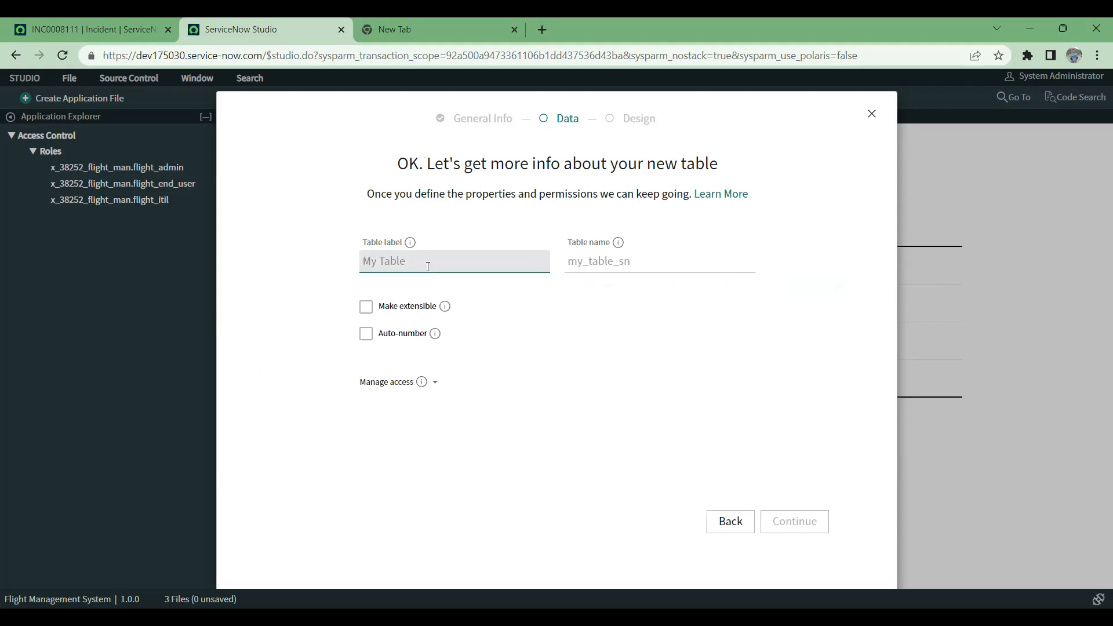
{"action": "left_click", "coordinate": [365, 338]}
{"action": "left_click", "coordinate": [414, 381]}
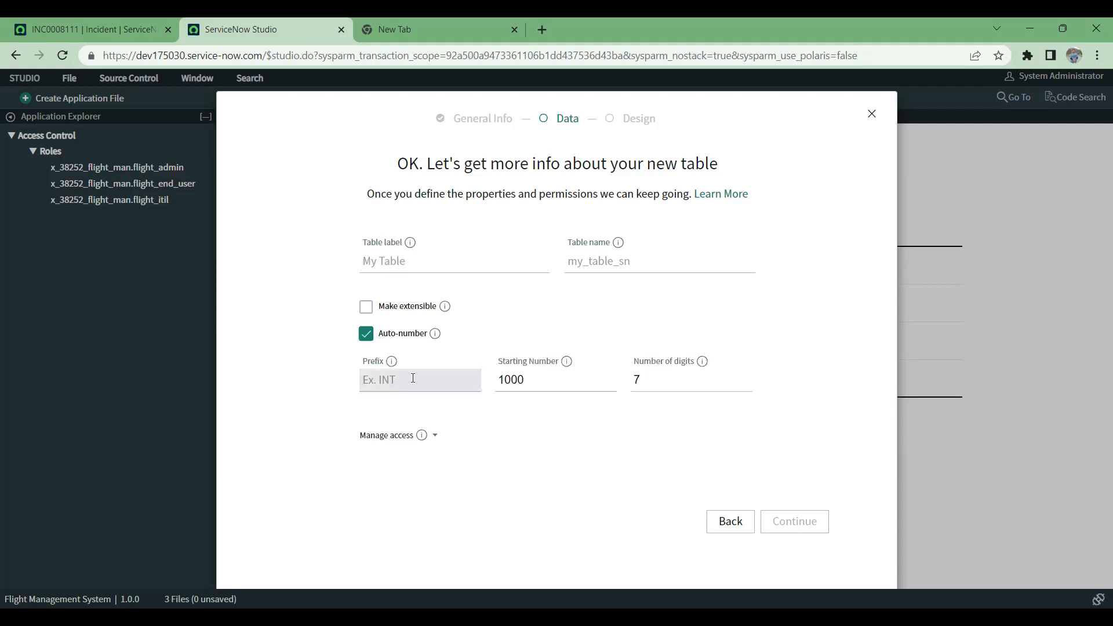
{"action": "left_click", "coordinate": [87, 21]}
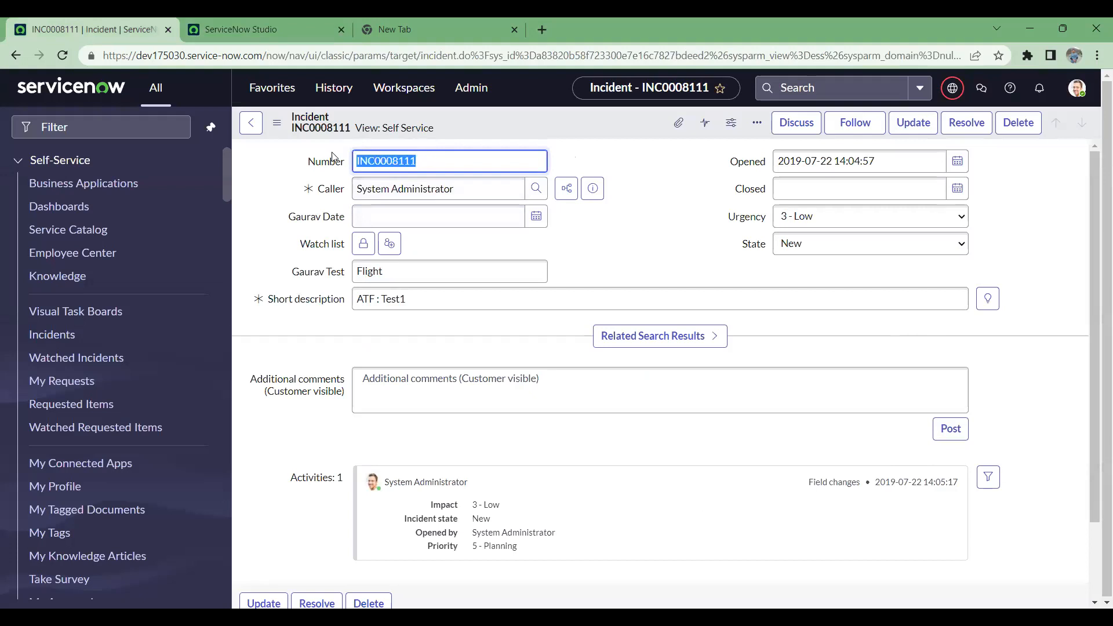
{"action": "left_click", "coordinate": [263, 19]}
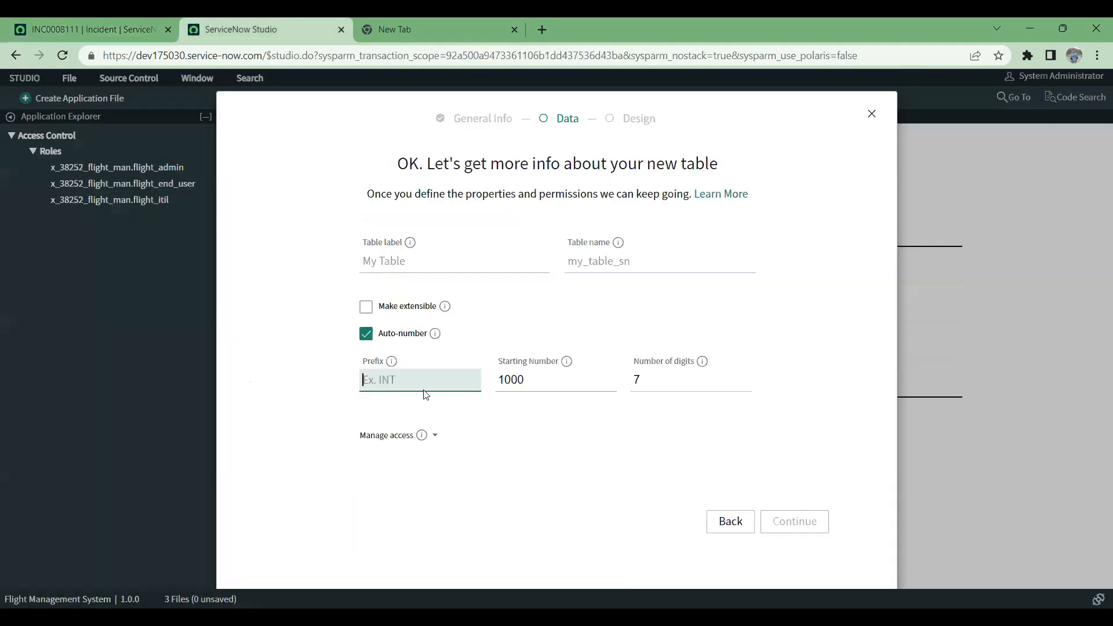
{"action": "type", "text": "HTL"}
Step: Set the auto-number's number of digits to 8 and expand the table's access settings
{"action": "left_click_drag", "start_coordinate": [660, 381], "coordinate": [630, 375]}
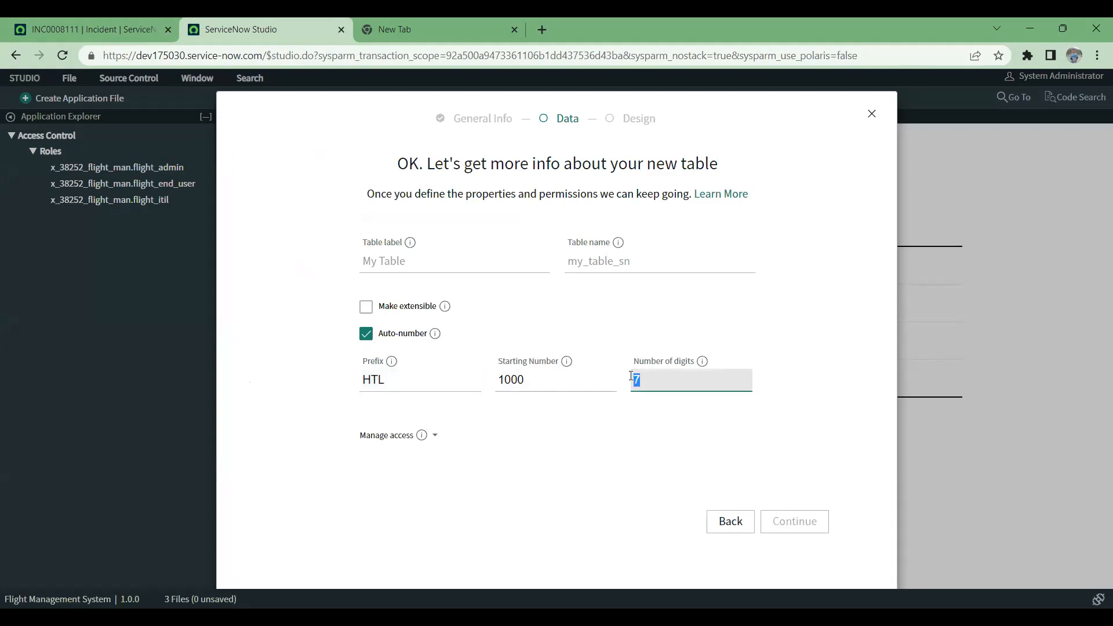
{"action": "key", "text": "BackSpace"}
{"action": "type", "text": "8"}
{"action": "left_click", "coordinate": [621, 444]}
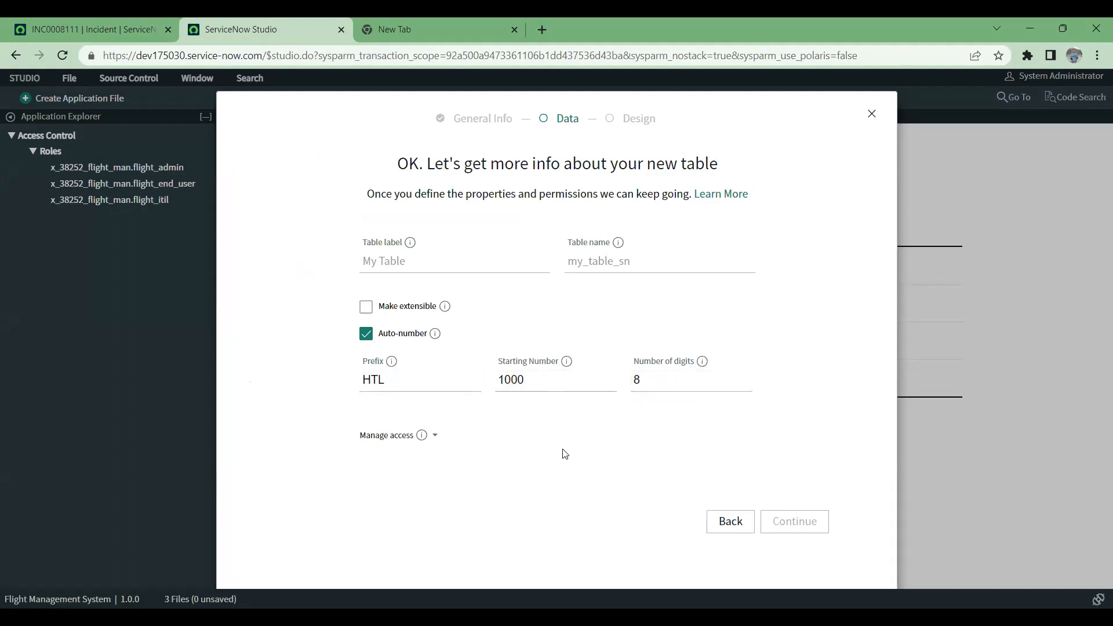
{"action": "left_click", "coordinate": [435, 437]}
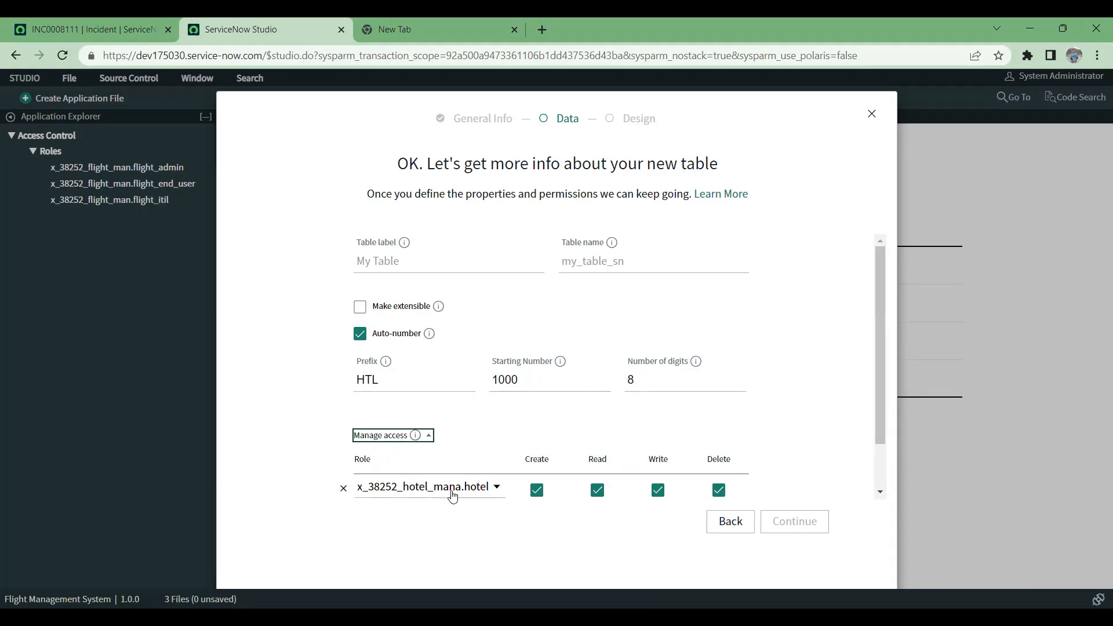
Step: Collapse the new table's access settings and make the table extensible
{"action": "left_click", "coordinate": [425, 440]}
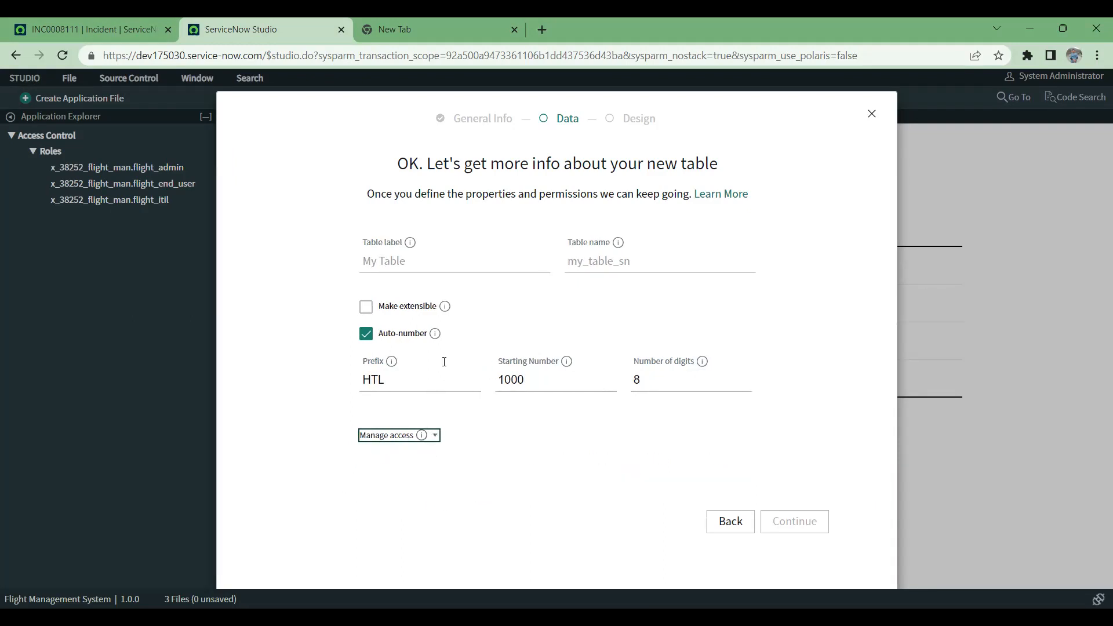
{"action": "left_click", "coordinate": [444, 307]}
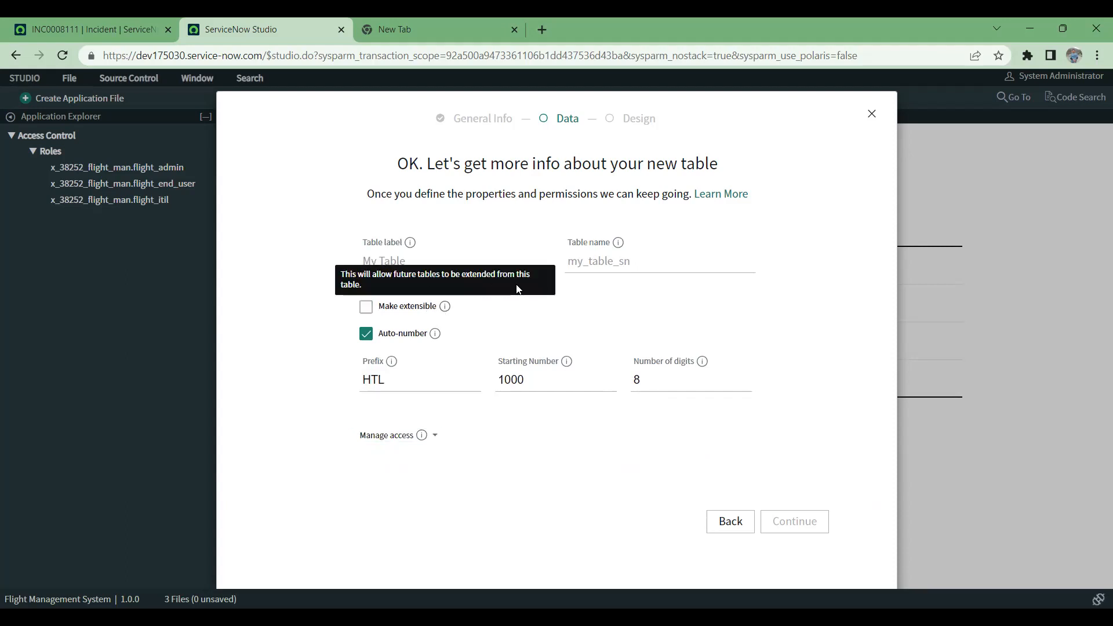
{"action": "left_click", "coordinate": [361, 309]}
Step: Set the new table's label to HOTEL
{"action": "left_click", "coordinate": [434, 265]}
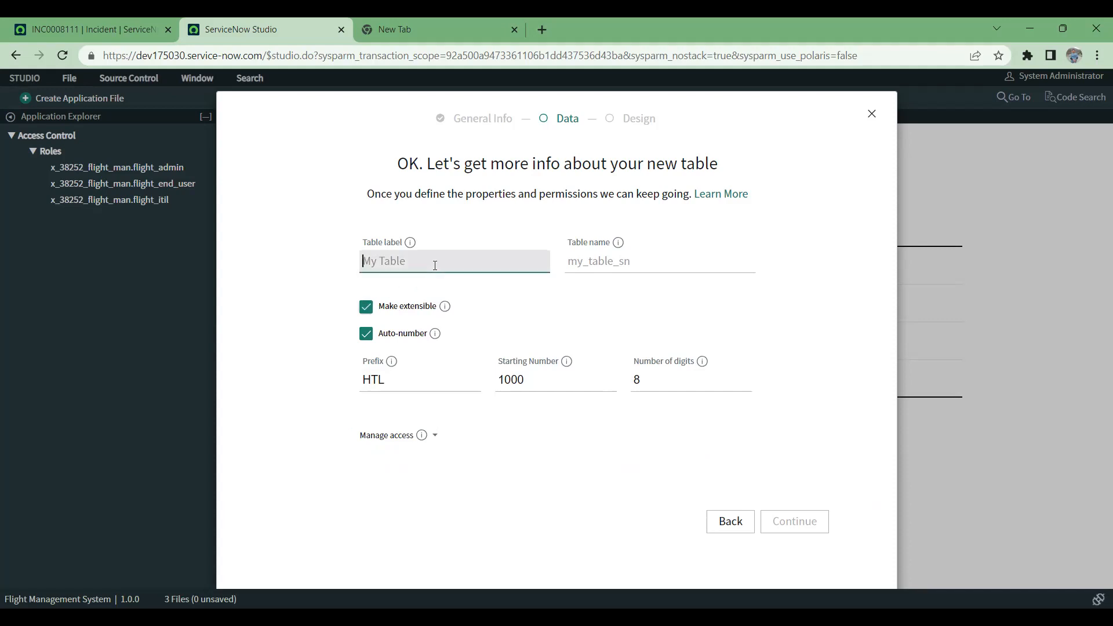
{"action": "type", "text": "Gaurav"}
{"action": "key", "text": "BackSpace"}
{"action": "key", "text": "BackSpace"}
{"action": "key", "text": "BackSpace"}
{"action": "key", "text": "BackSpace"}
{"action": "key", "text": "BackSpace"}
{"action": "key", "text": "BackSpace"}
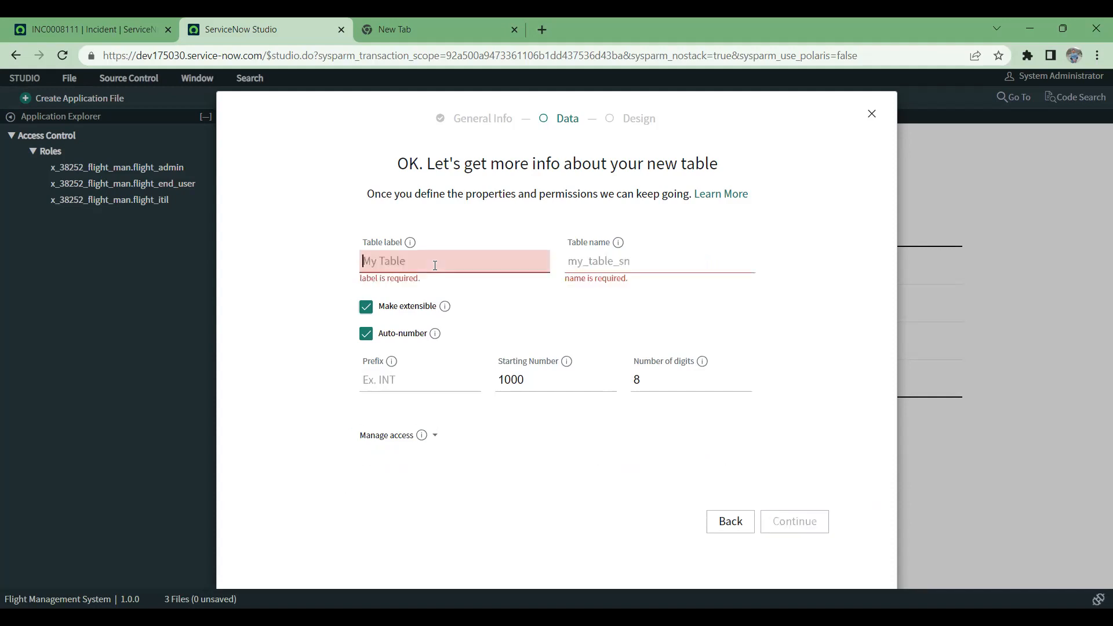
{"action": "type", "text": "HOTEL"}
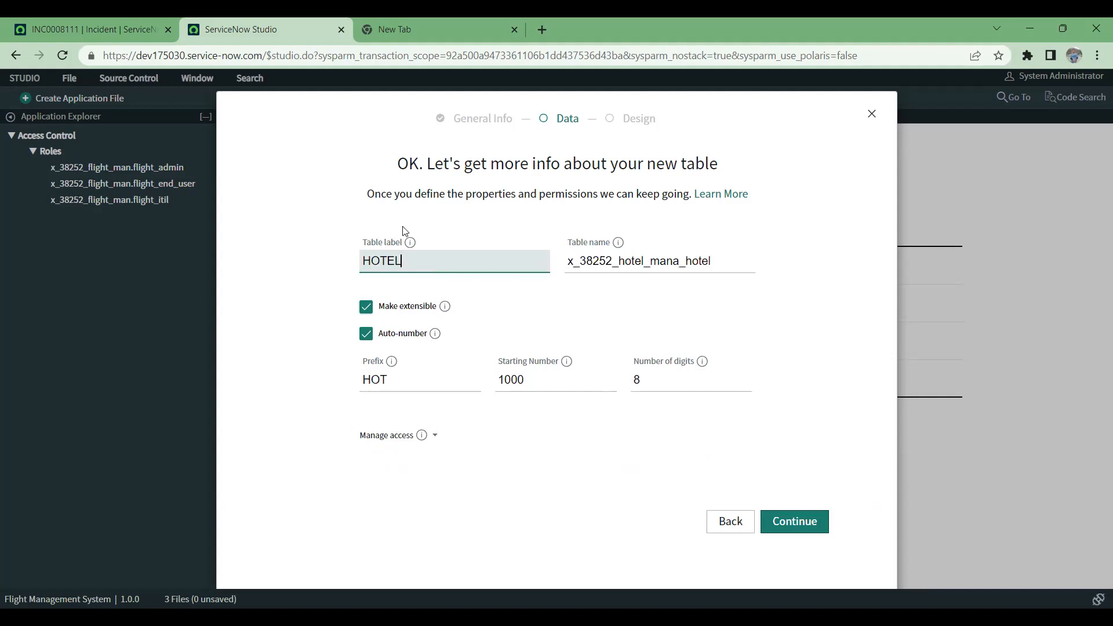
Step: Recheck the open incident's number format, then create the HOTEL table and continue to the app's data table selection
{"action": "left_click", "coordinate": [45, 24]}
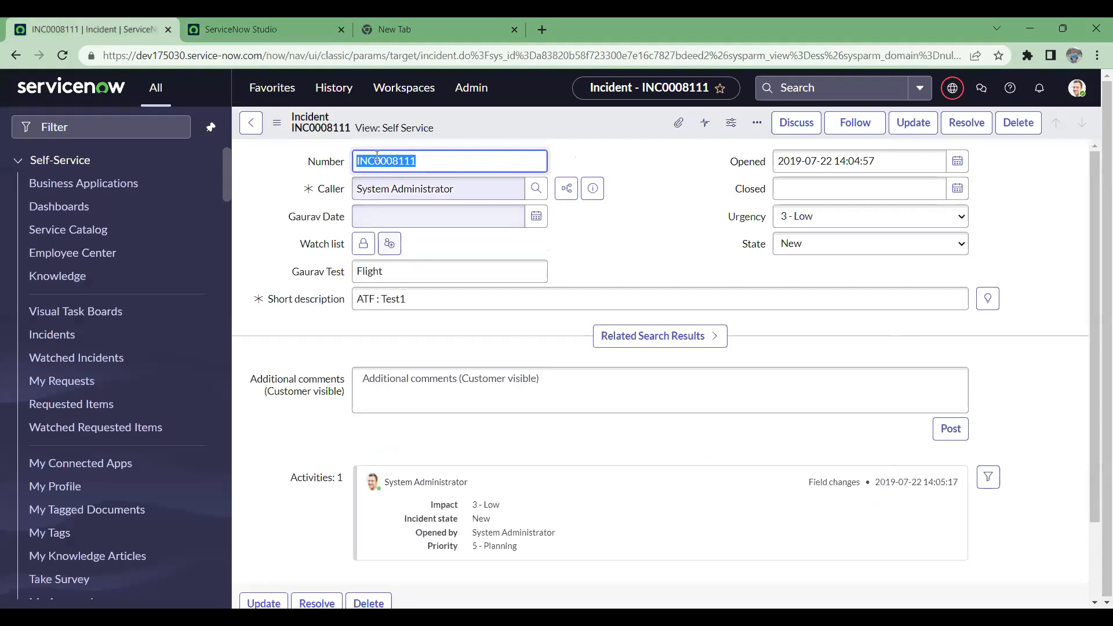
{"action": "left_click", "coordinate": [263, 18]}
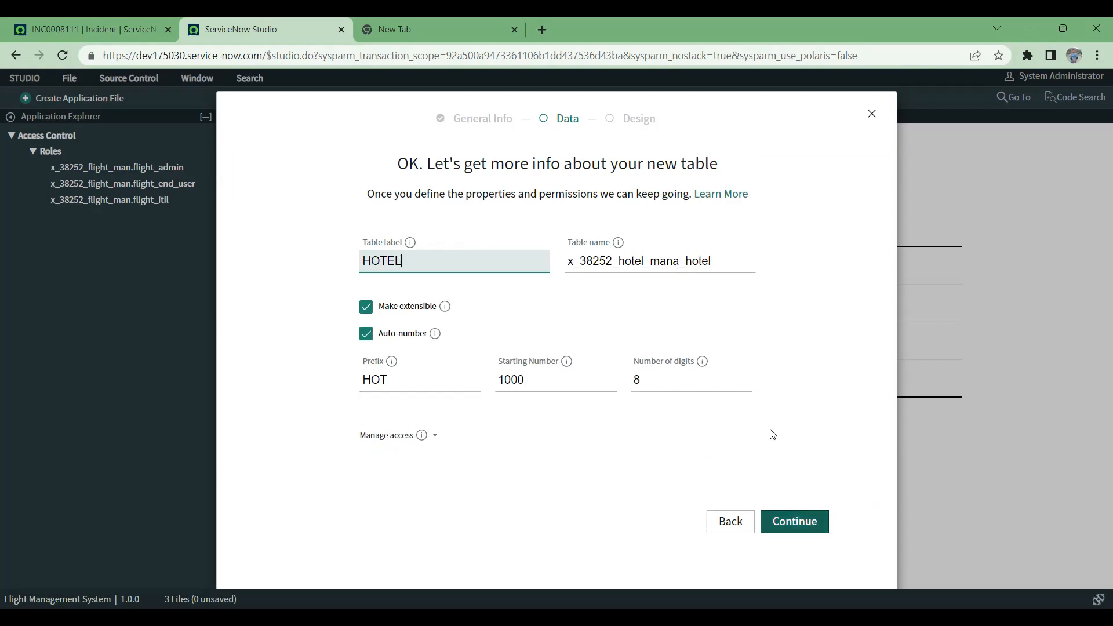
{"action": "left_click", "coordinate": [799, 532]}
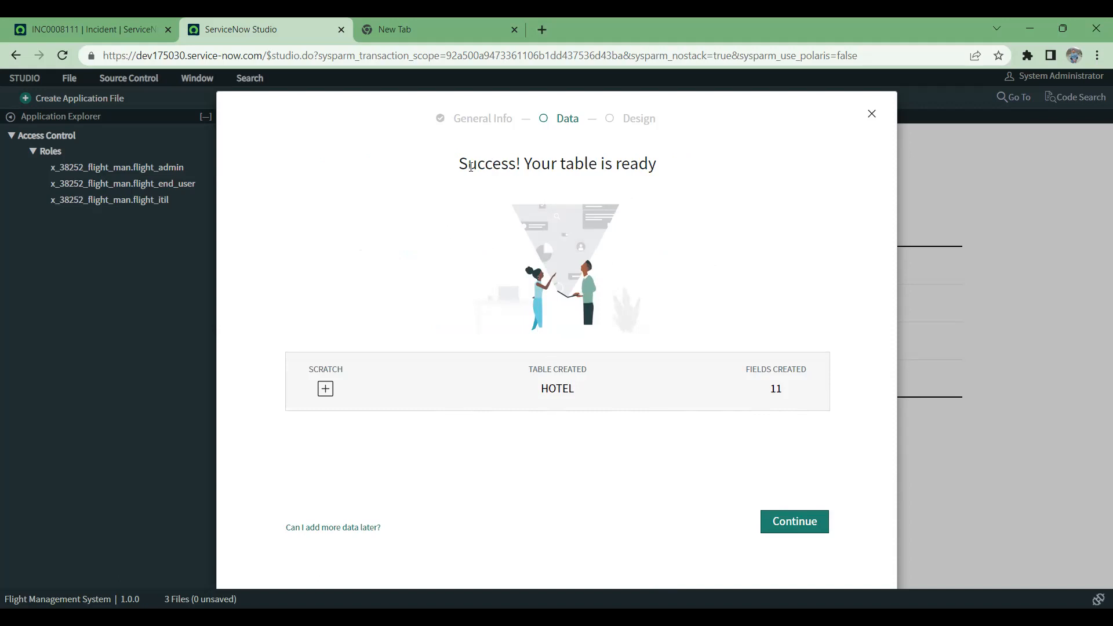
{"action": "left_click_drag", "start_coordinate": [477, 164], "coordinate": [718, 169]}
{"action": "left_click", "coordinate": [785, 527]}
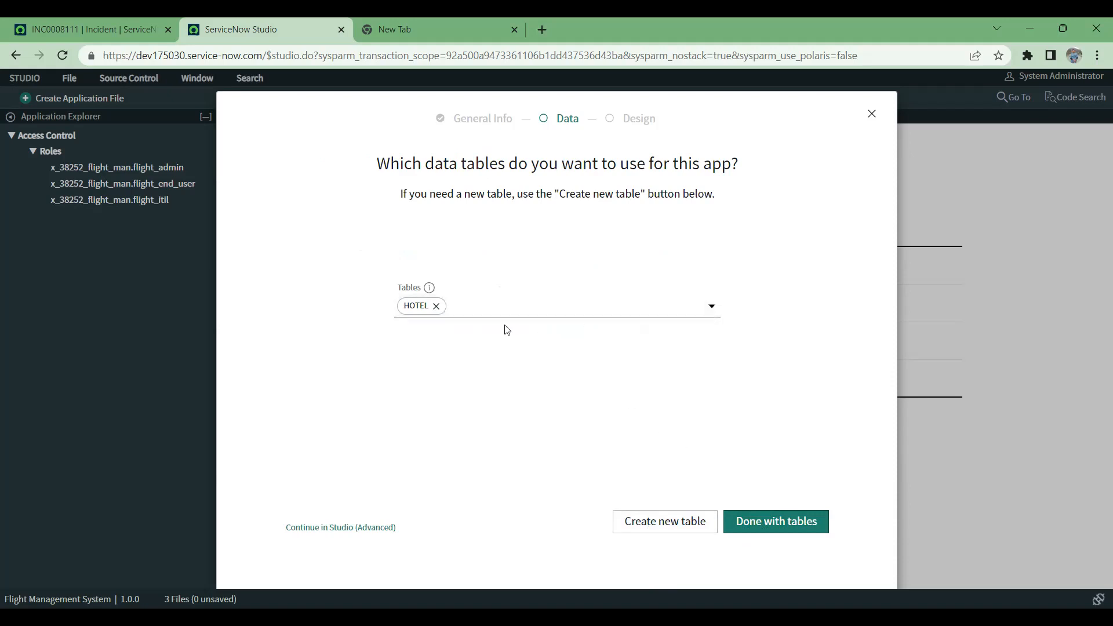
{"action": "left_click", "coordinate": [578, 311]}
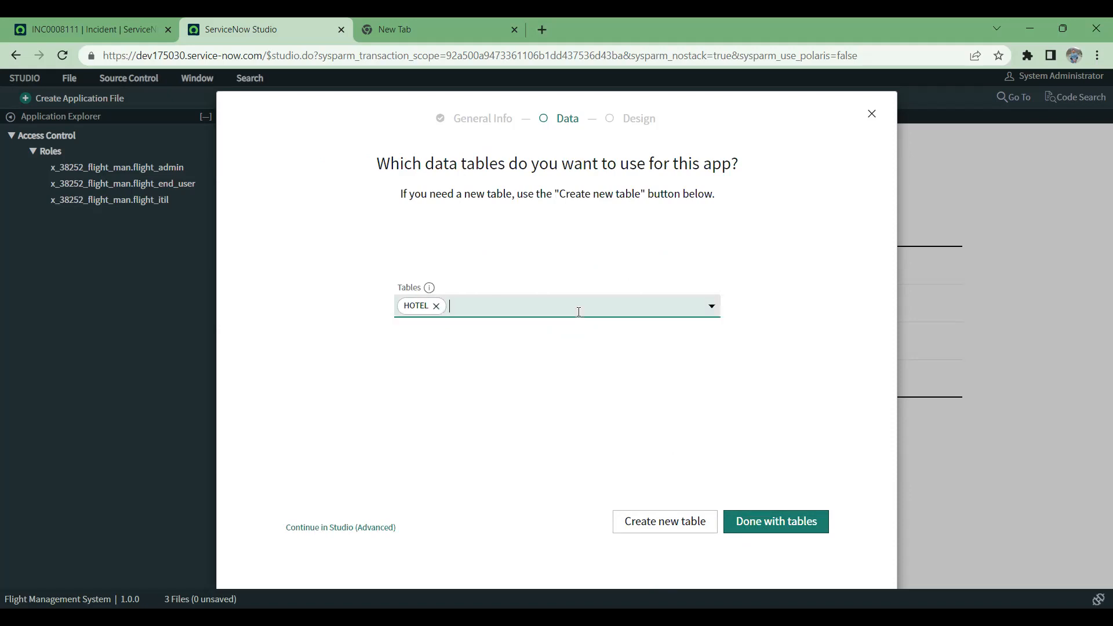
{"action": "left_click", "coordinate": [489, 409]}
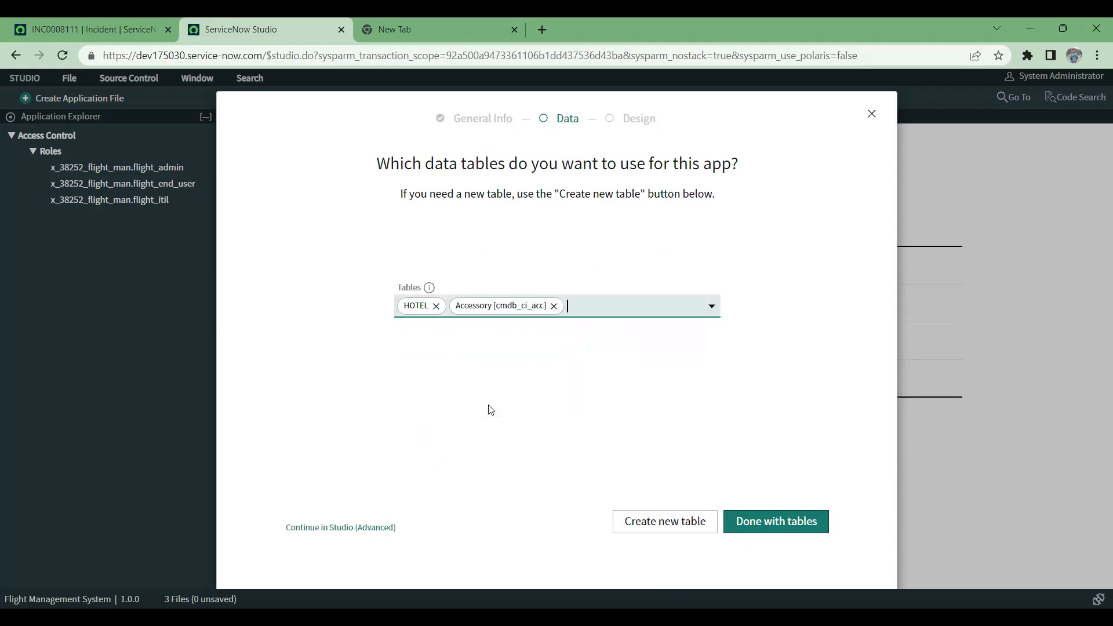
{"action": "left_click", "coordinate": [553, 306]}
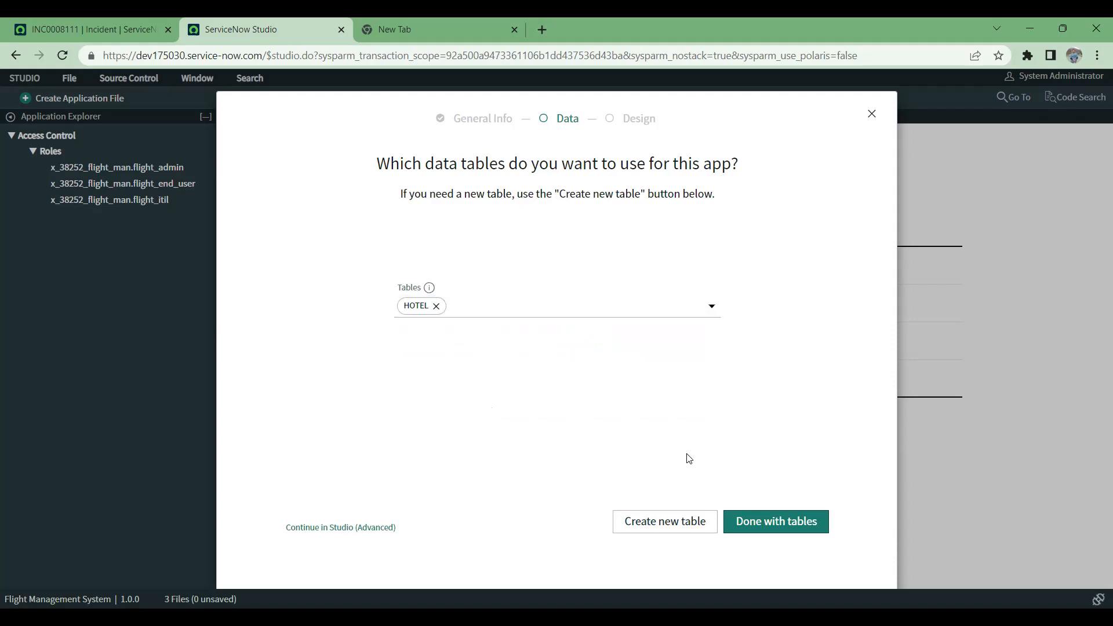
Step: Finish the table selection and create the Classic app Hotel Management with its prefilled table and role, leaving the description empty
{"action": "left_click", "coordinate": [776, 522]}
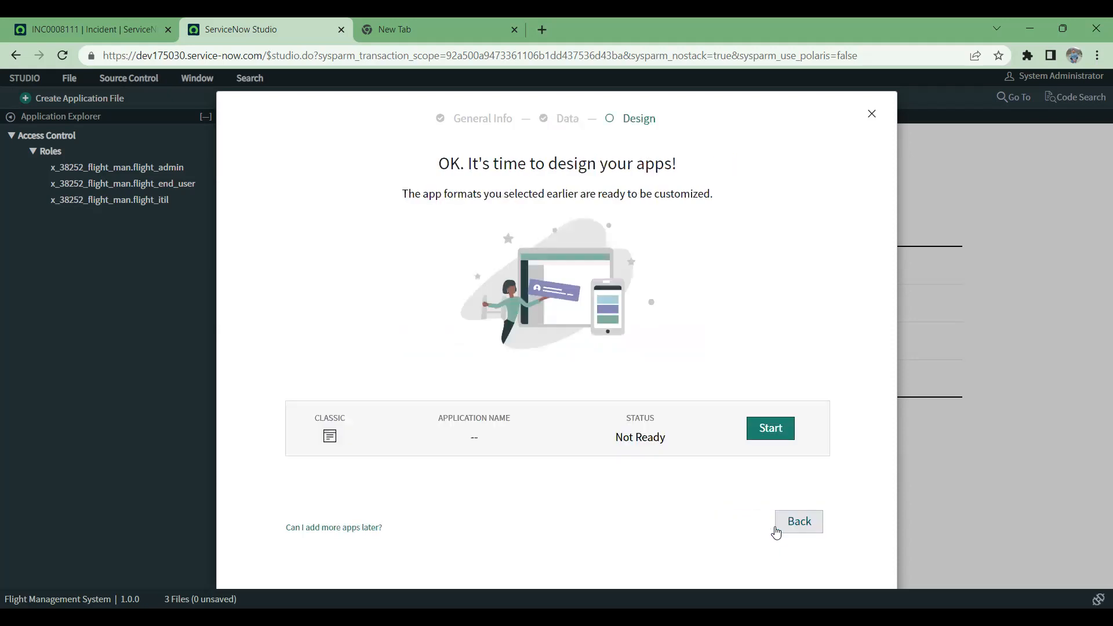
{"action": "left_click", "coordinate": [763, 434]}
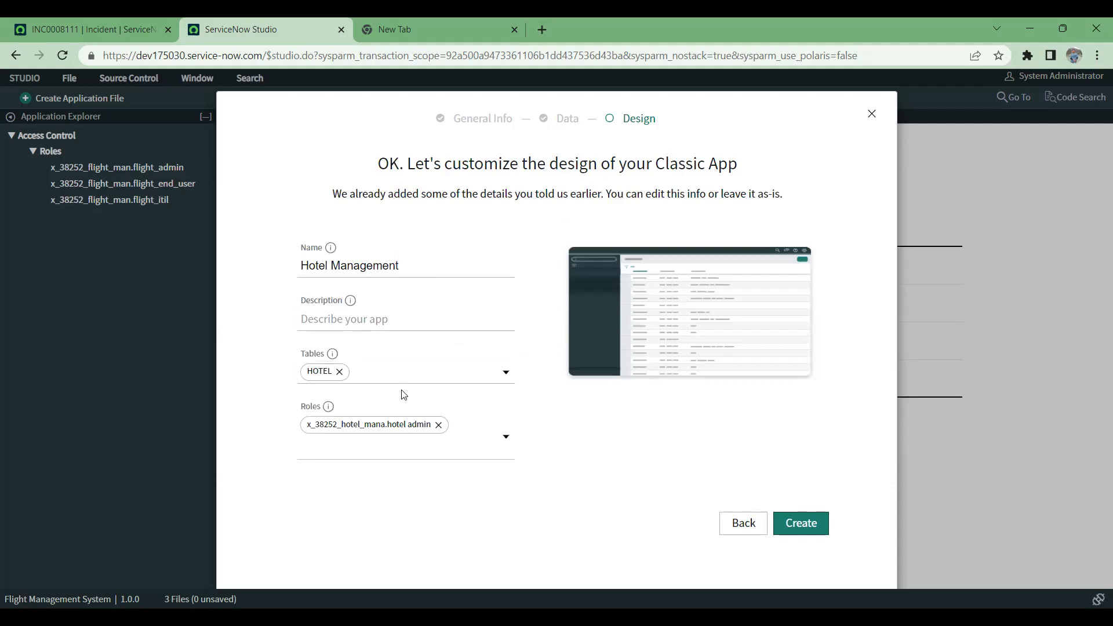
{"action": "left_click_drag", "start_coordinate": [332, 190], "coordinate": [554, 210]}
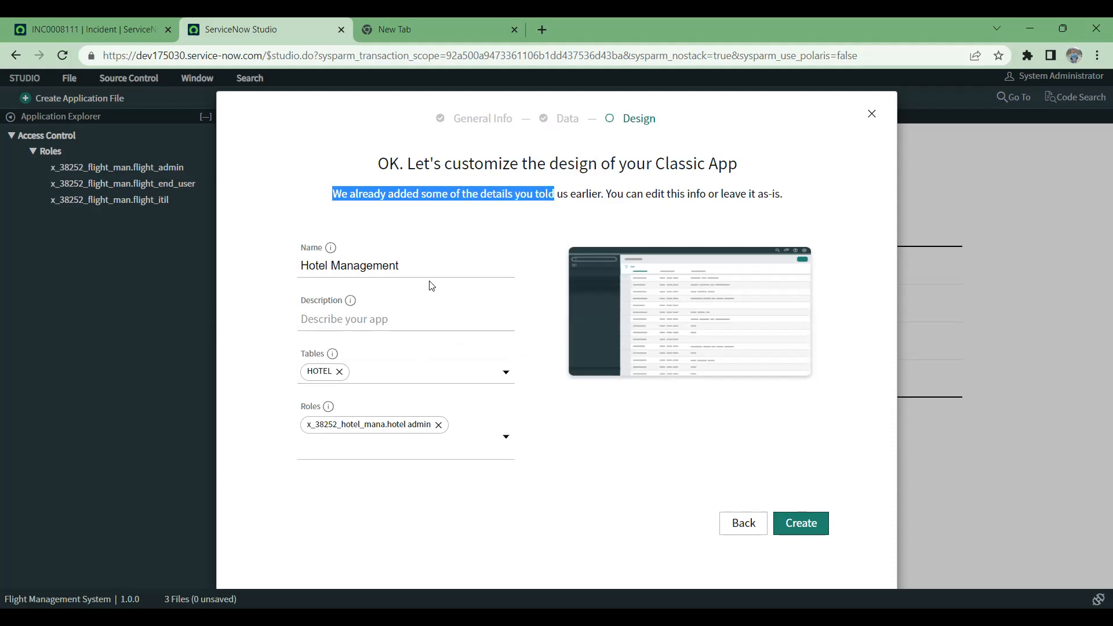
{"action": "left_click", "coordinate": [411, 328]}
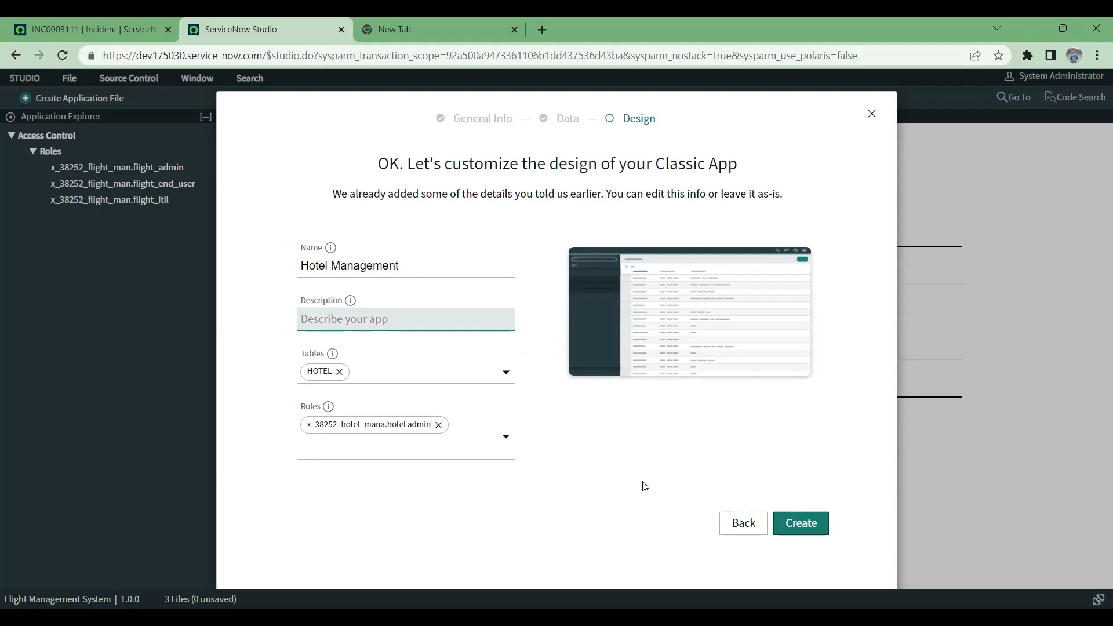
{"action": "left_click", "coordinate": [808, 526]}
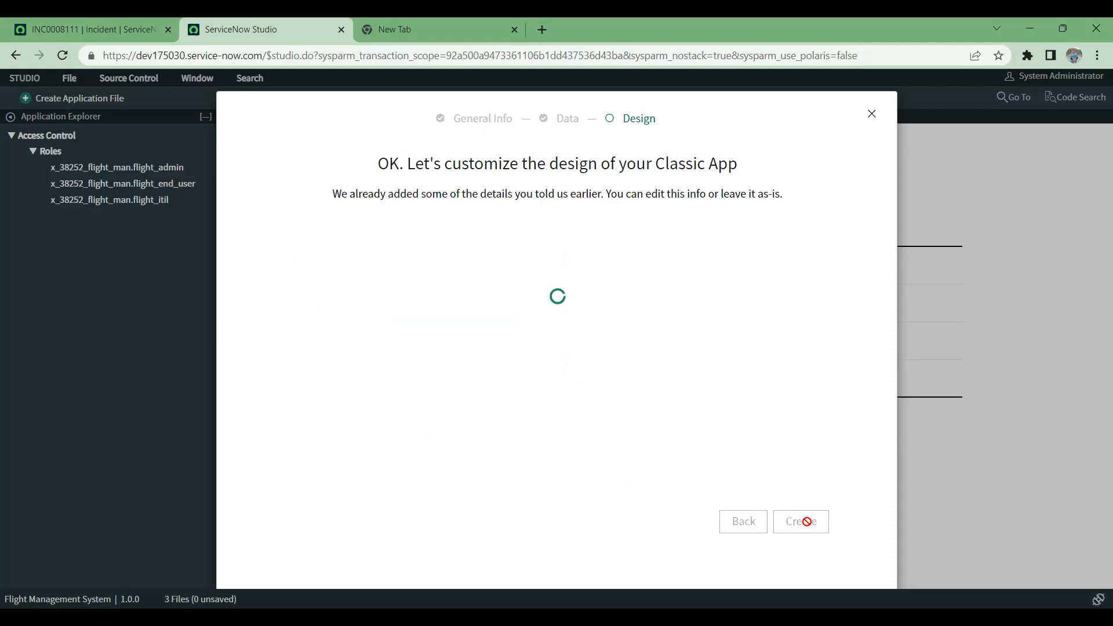